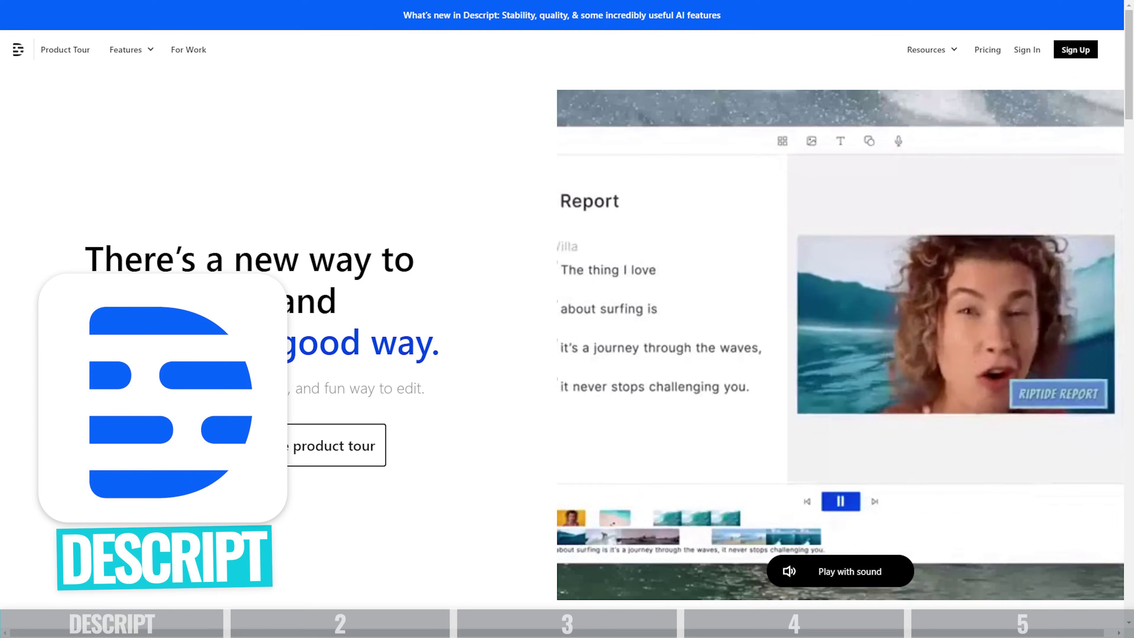
Step: Scroll down through the Descript homepage to review its features
scroll(606, 342, down, 5)
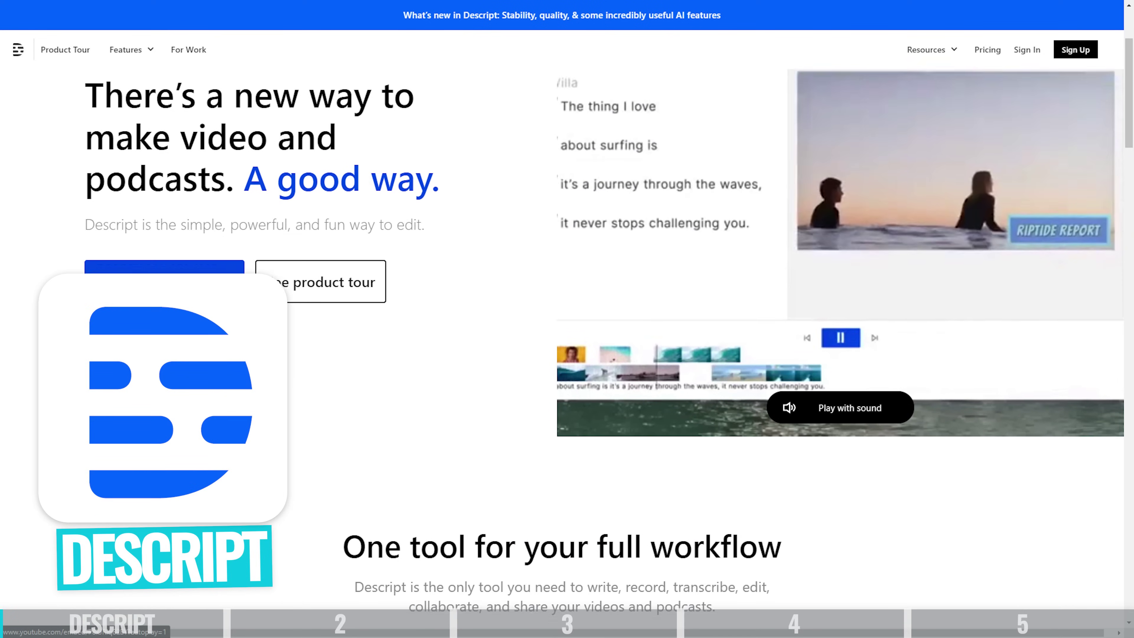
scroll(605, 341, down, 6)
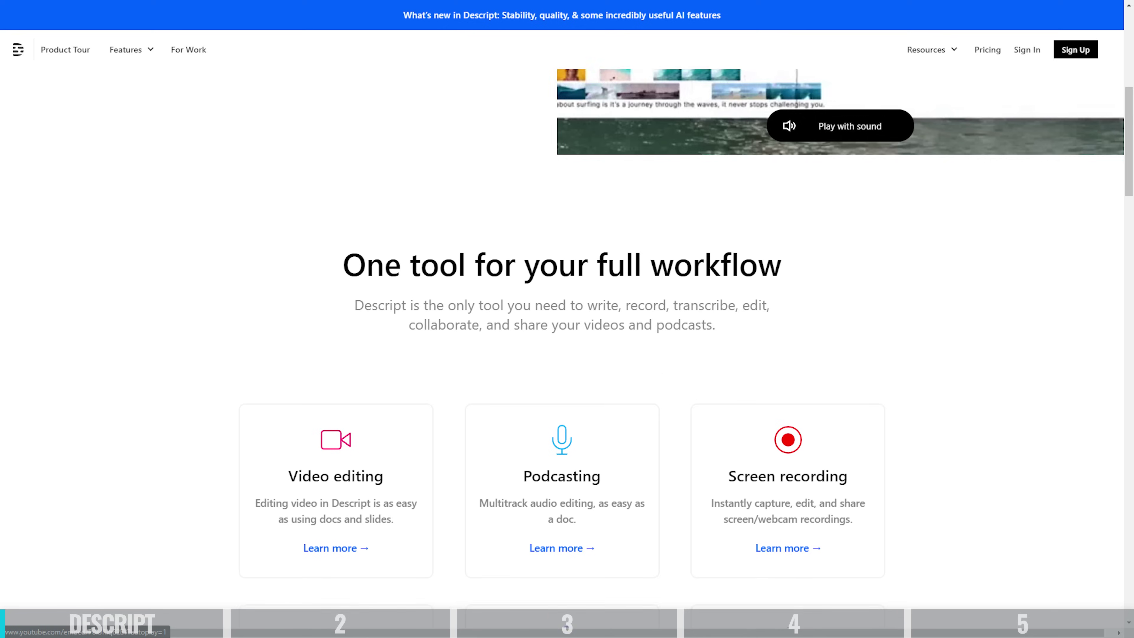
scroll(567, 339, down, 6)
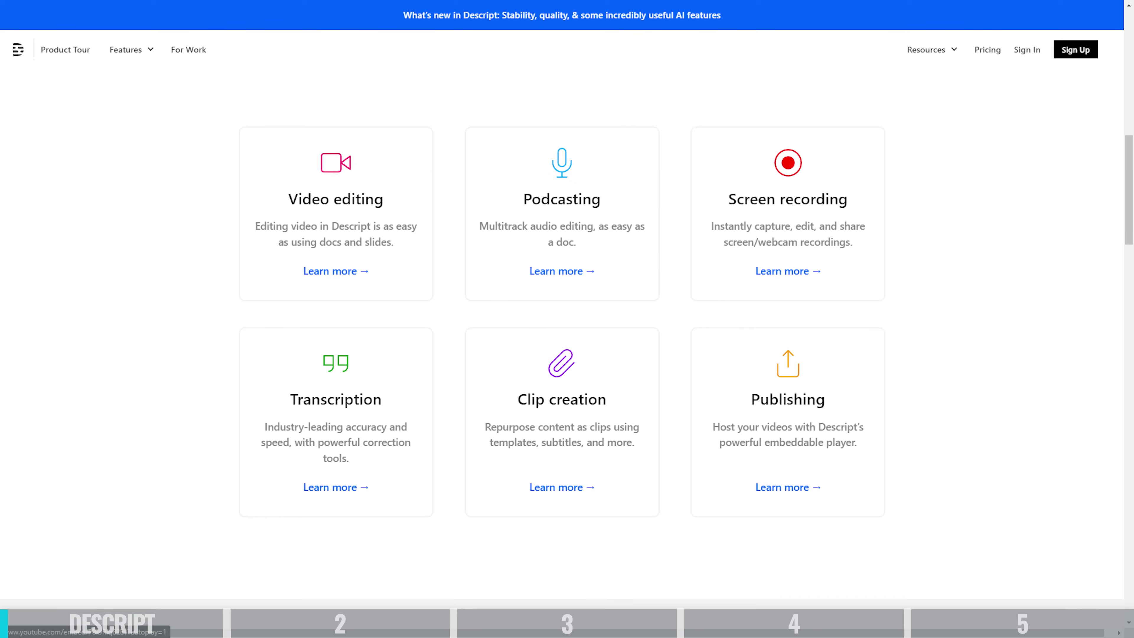
scroll(567, 339, down, 6)
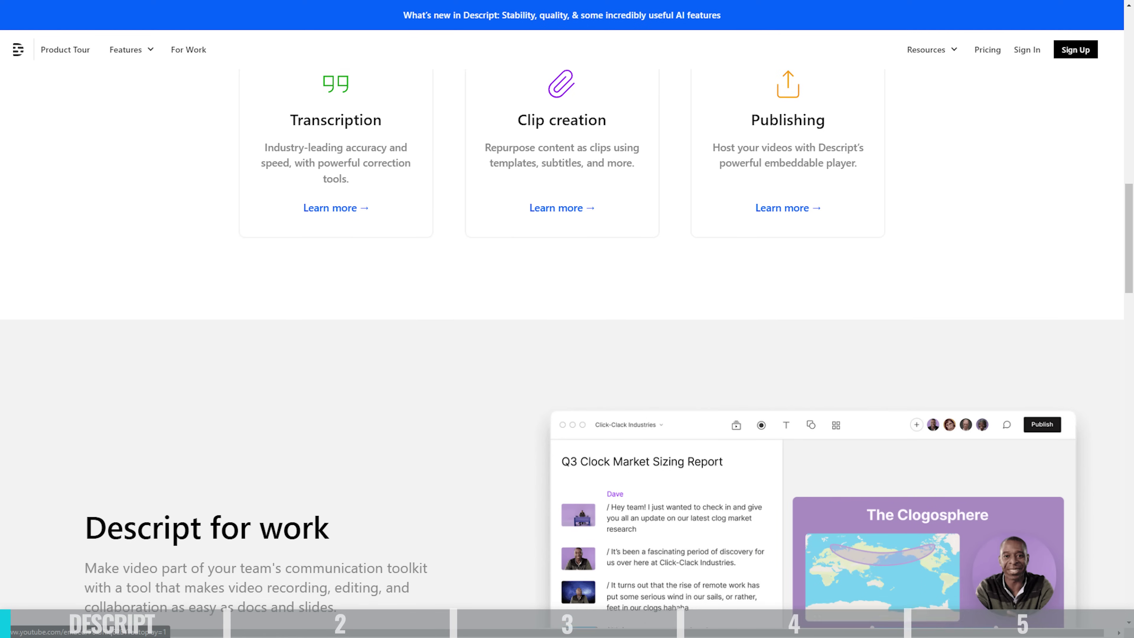
scroll(567, 340, down, 6)
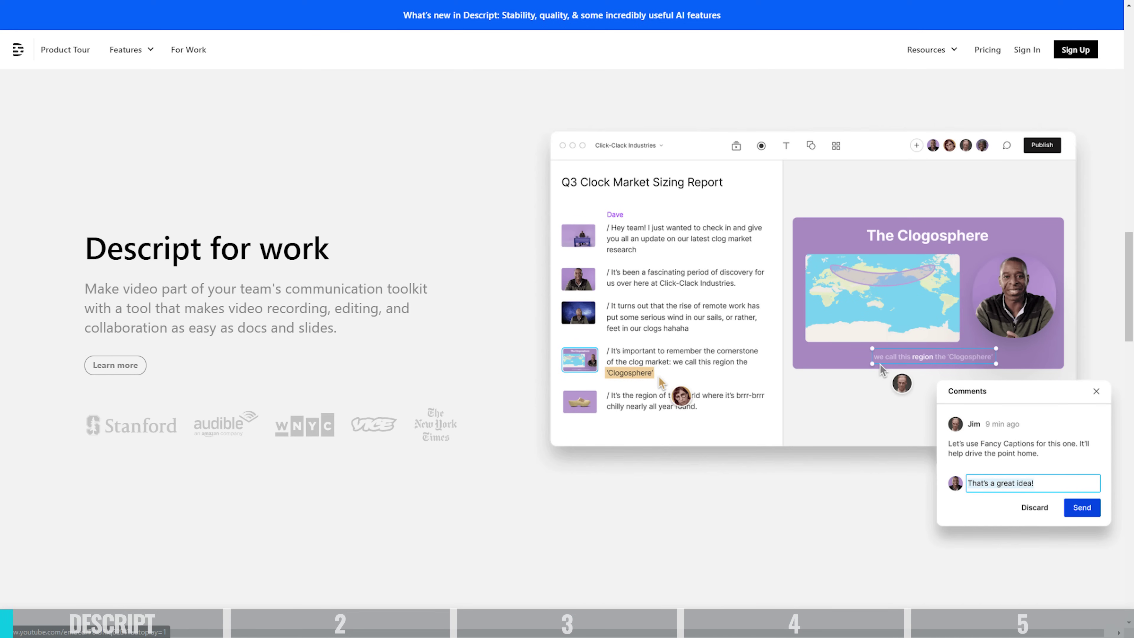
scroll(567, 339, down, 6)
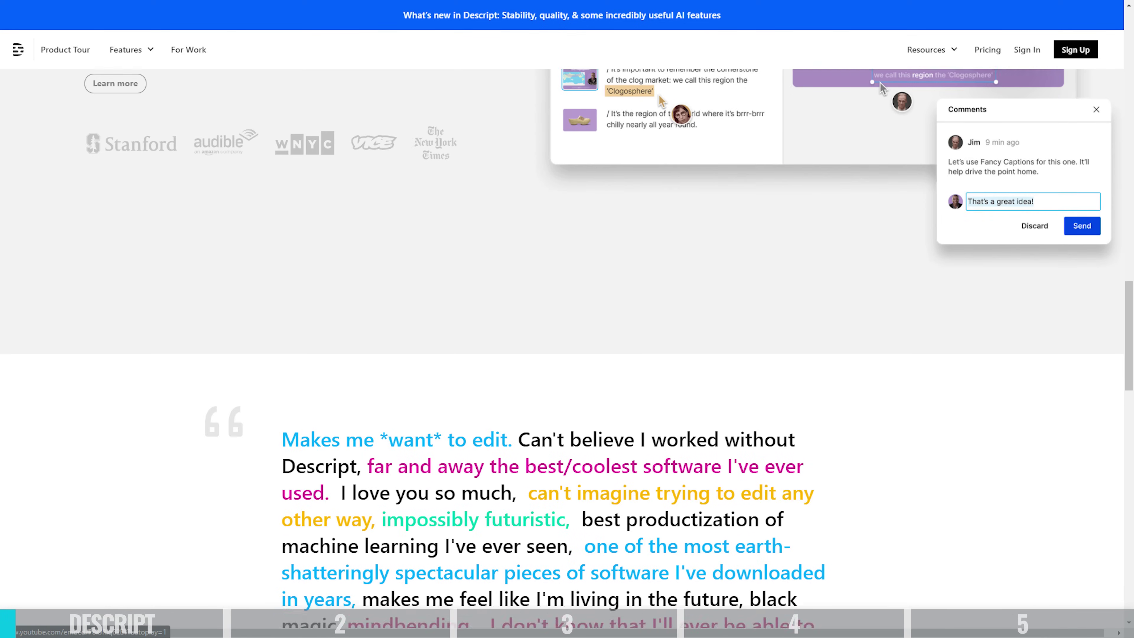
scroll(567, 339, down, 5)
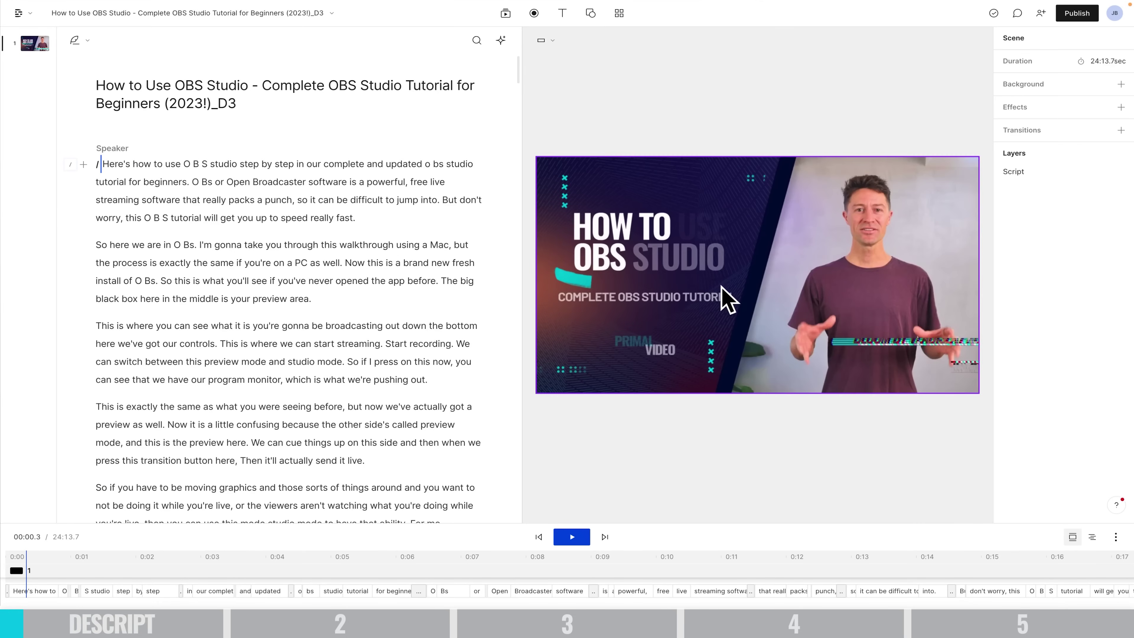
Step: Delete the 'So if you have to be moving graphics…' paragraph, cutting the video to 23:52.5
scroll(229, 354, down, 10)
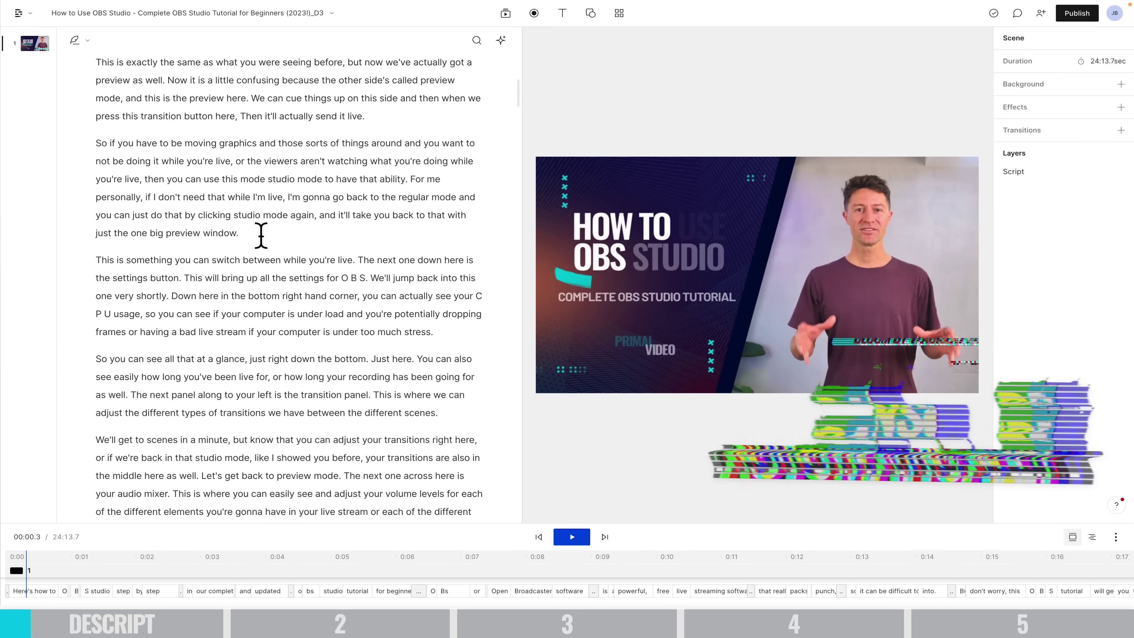
drag(258, 234, 93, 149)
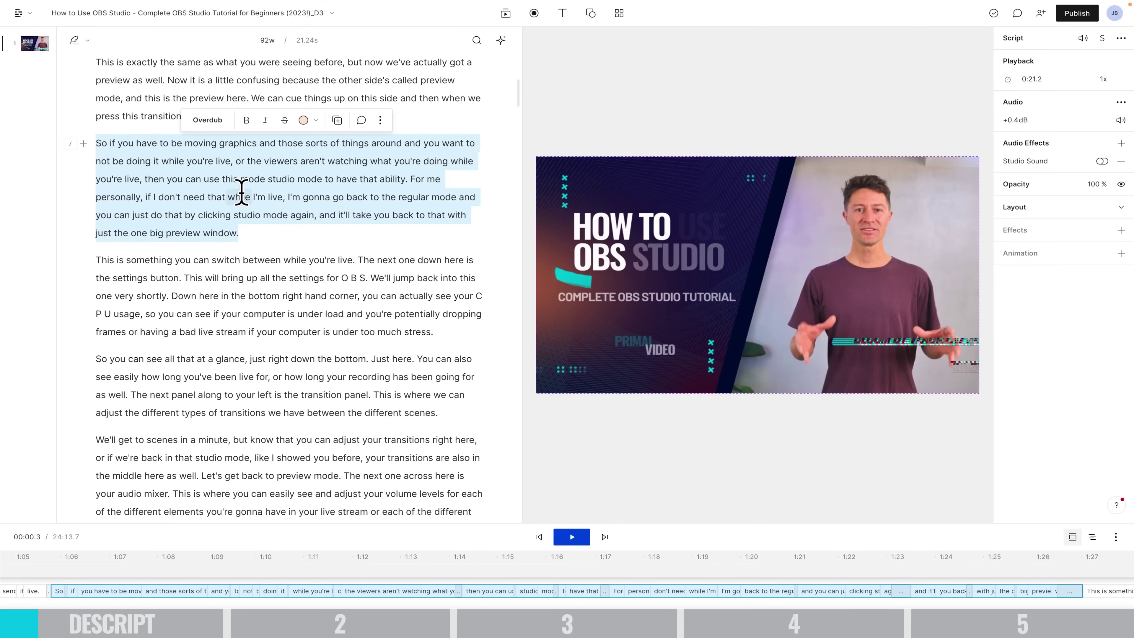
key(BackSpace)
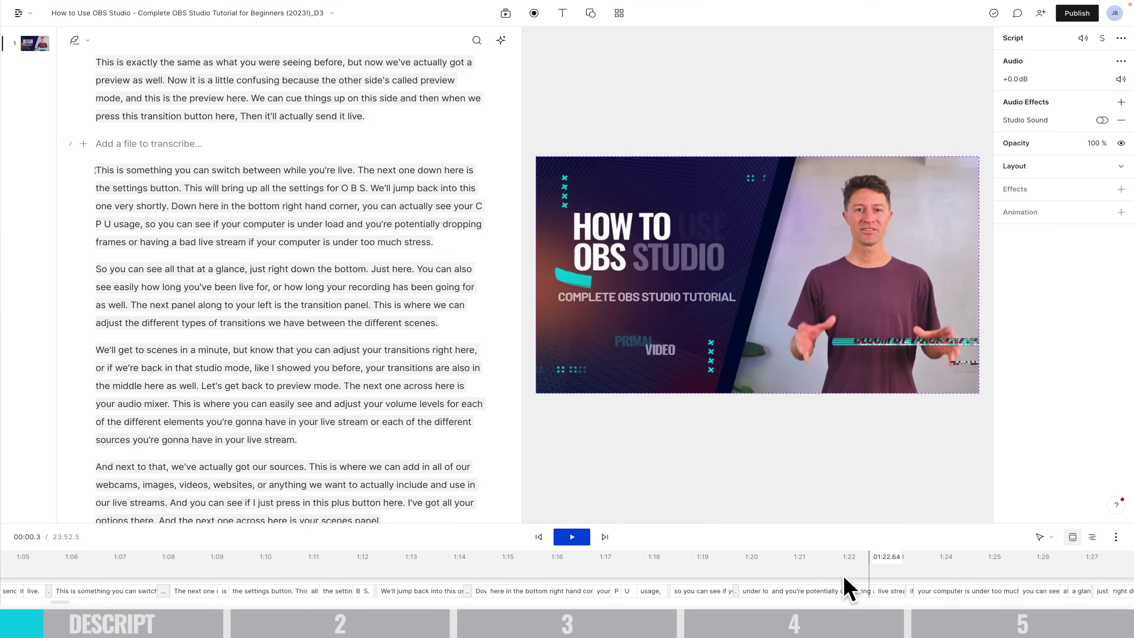
Step: Move the 'This is something you can switch…' paragraph before 'And next to that', as its own paragraph
drag(450, 248, 84, 178)
right_click(363, 204)
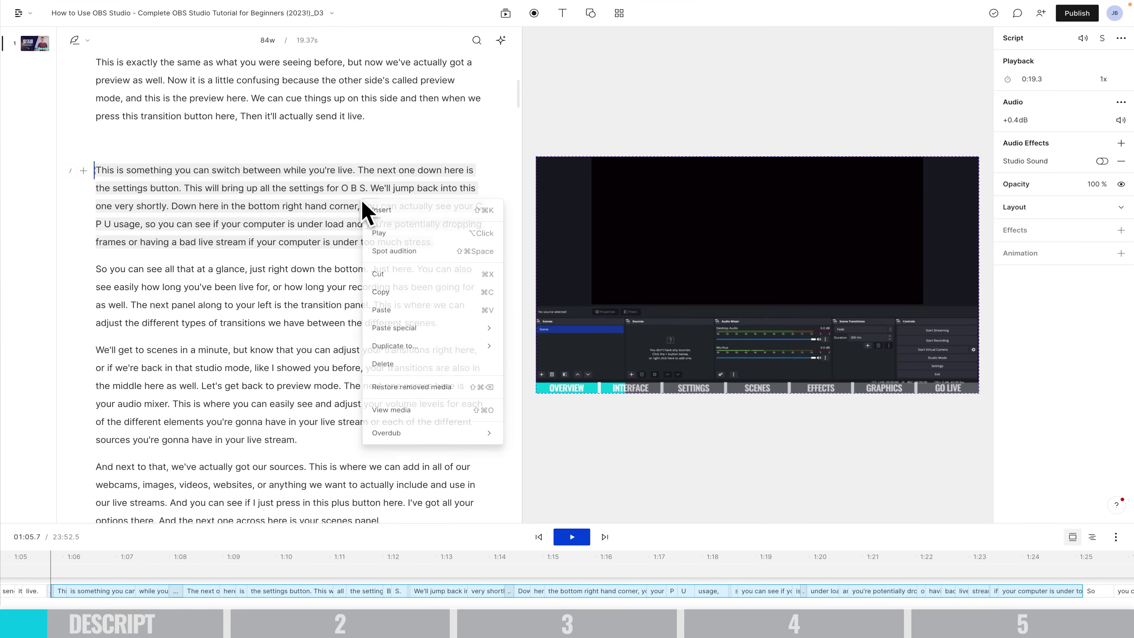
click(412, 281)
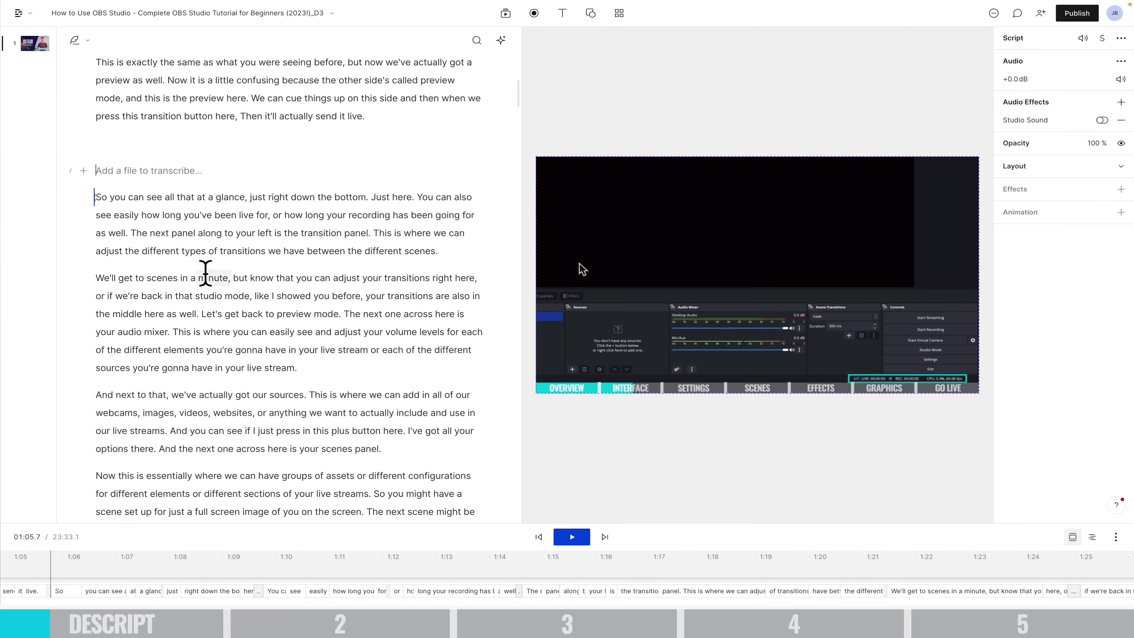
click(101, 387)
key(ctrl+v)
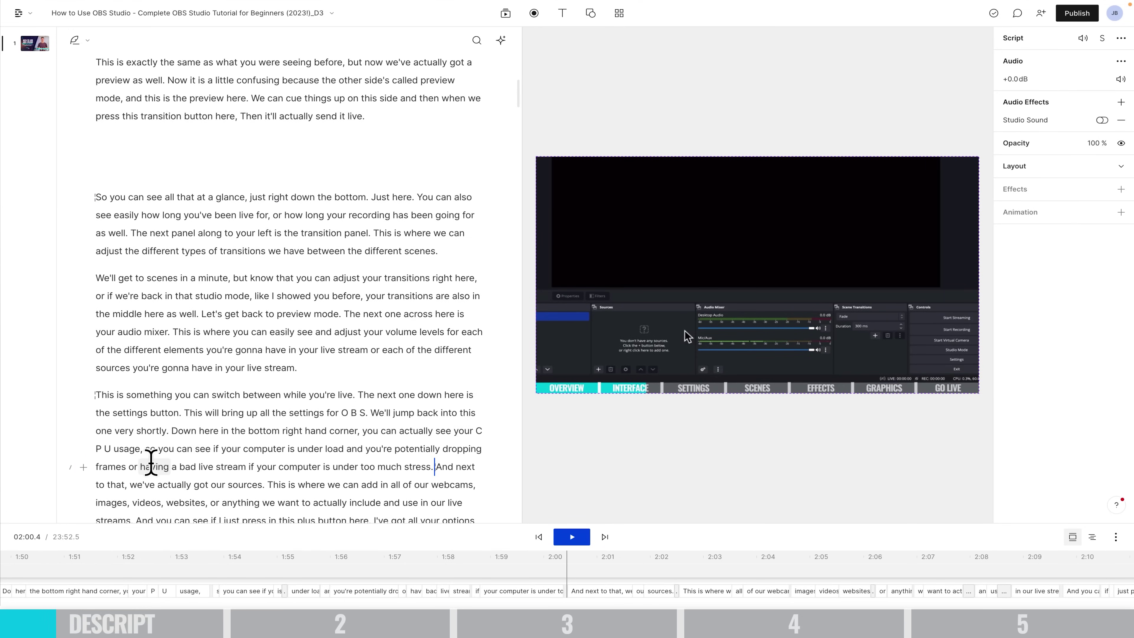
key(Return)
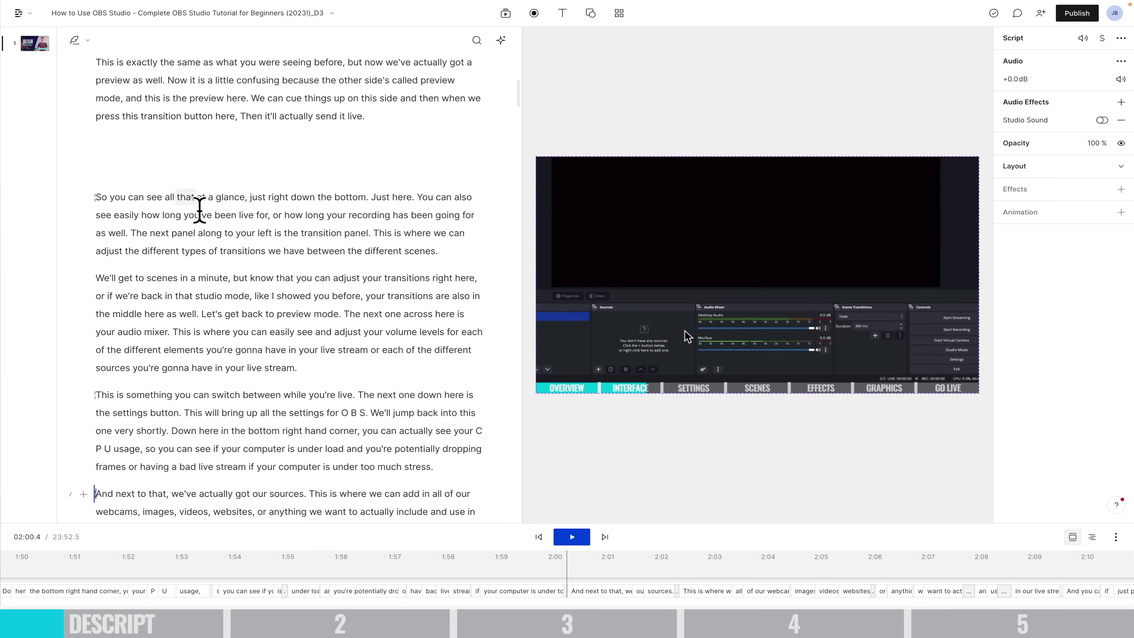
scroll(263, 299, down, 9)
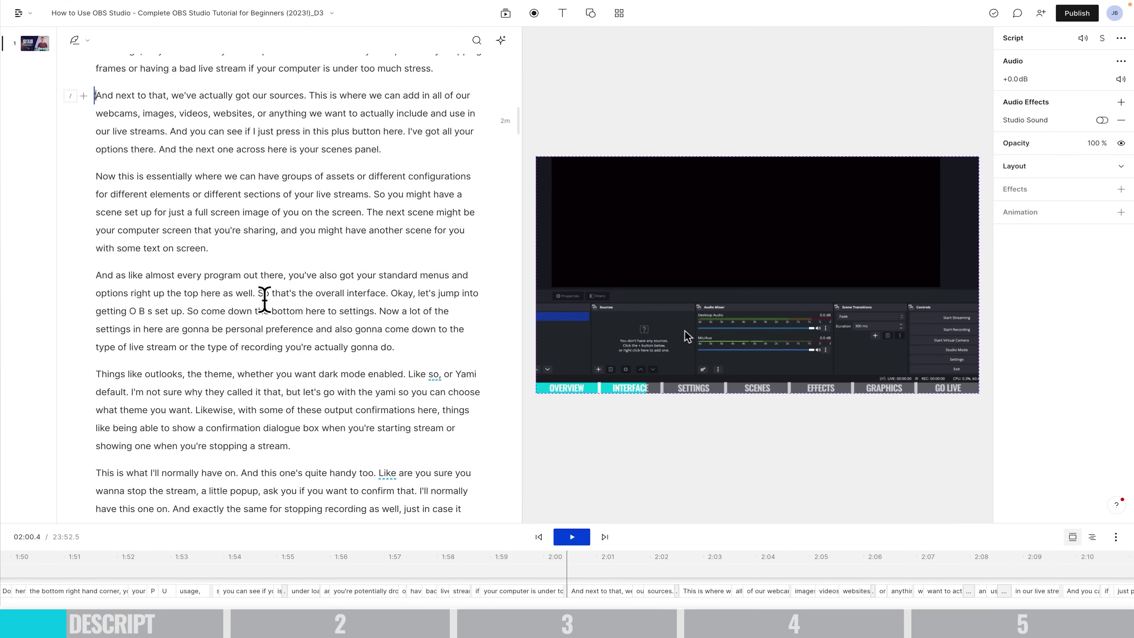
scroll(332, 274, up, 4)
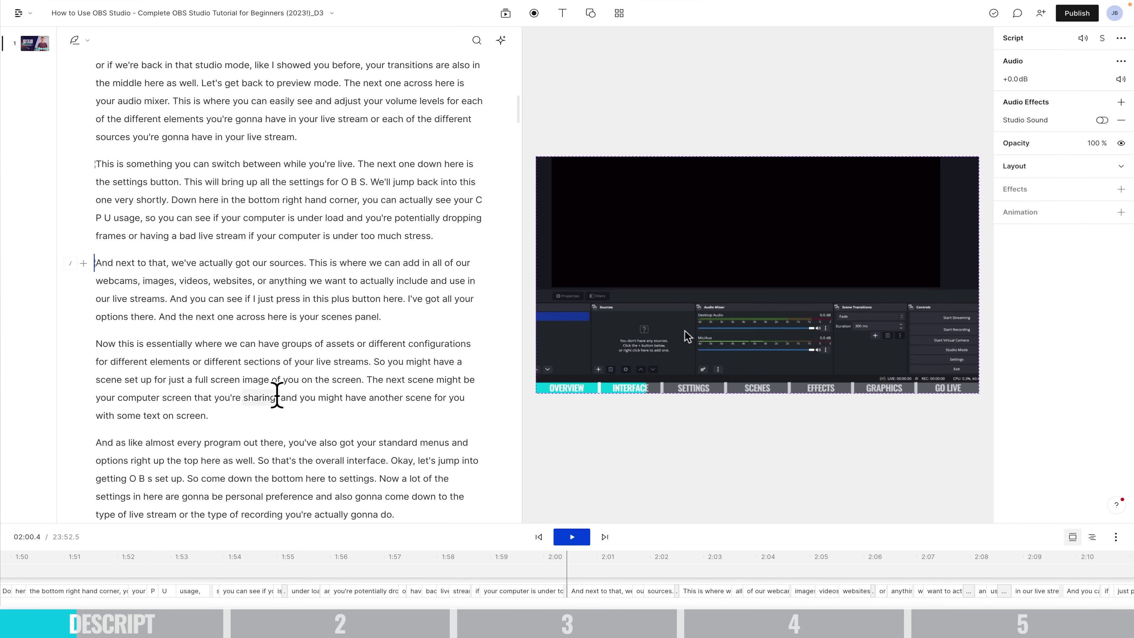
scroll(317, 331, down, 15)
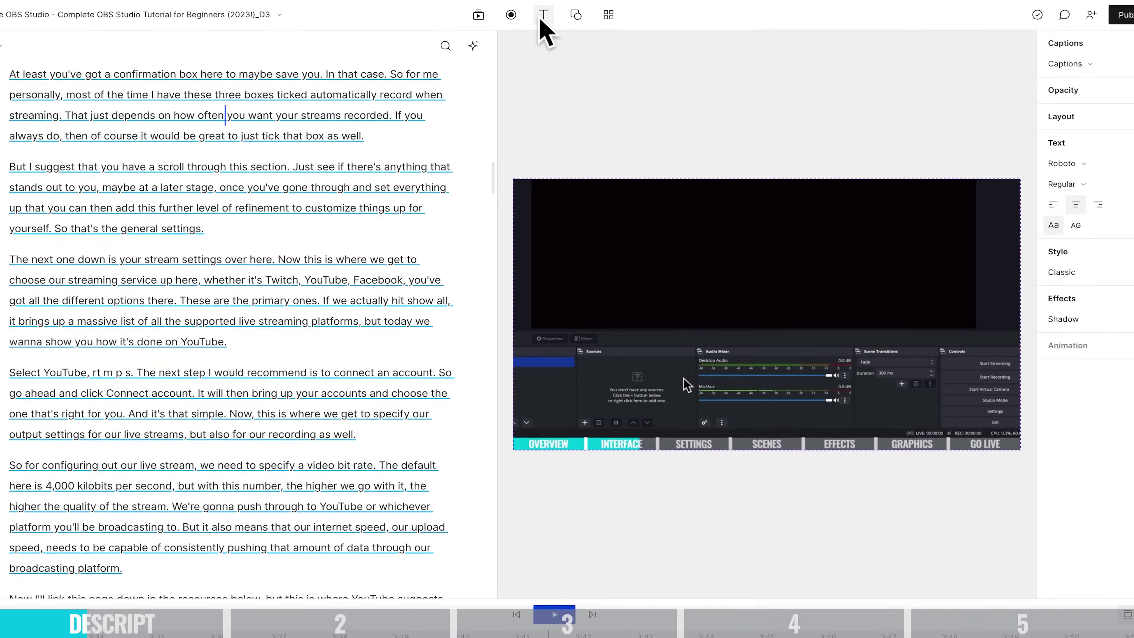
Step: Add a captions layer and move its box up to the frame's centre, slightly narrower
click(562, 13)
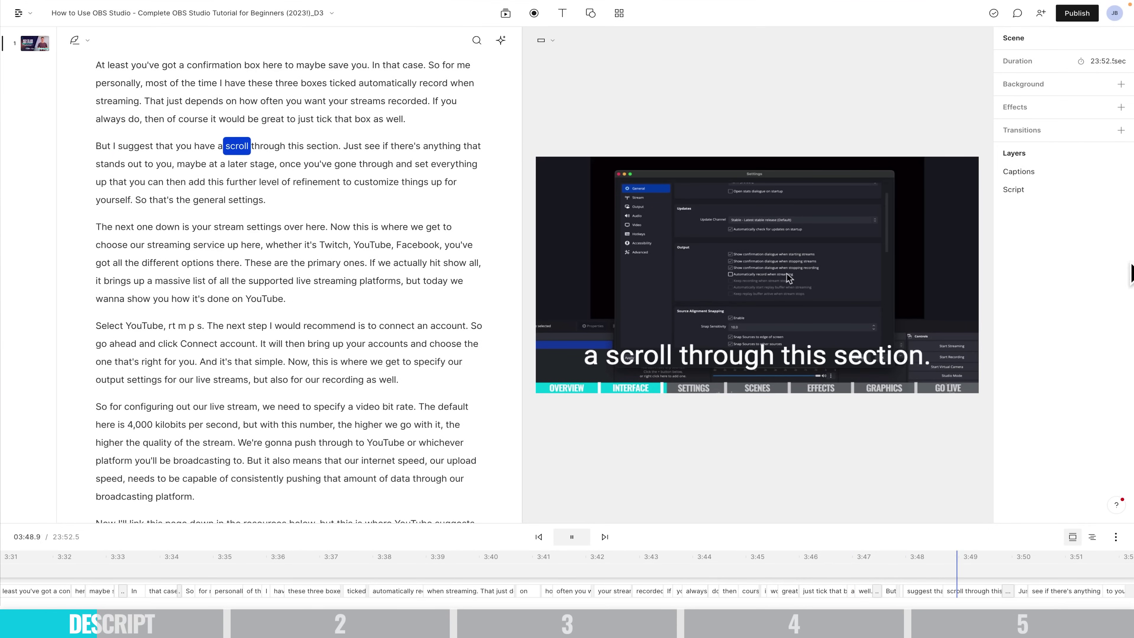
click(802, 299)
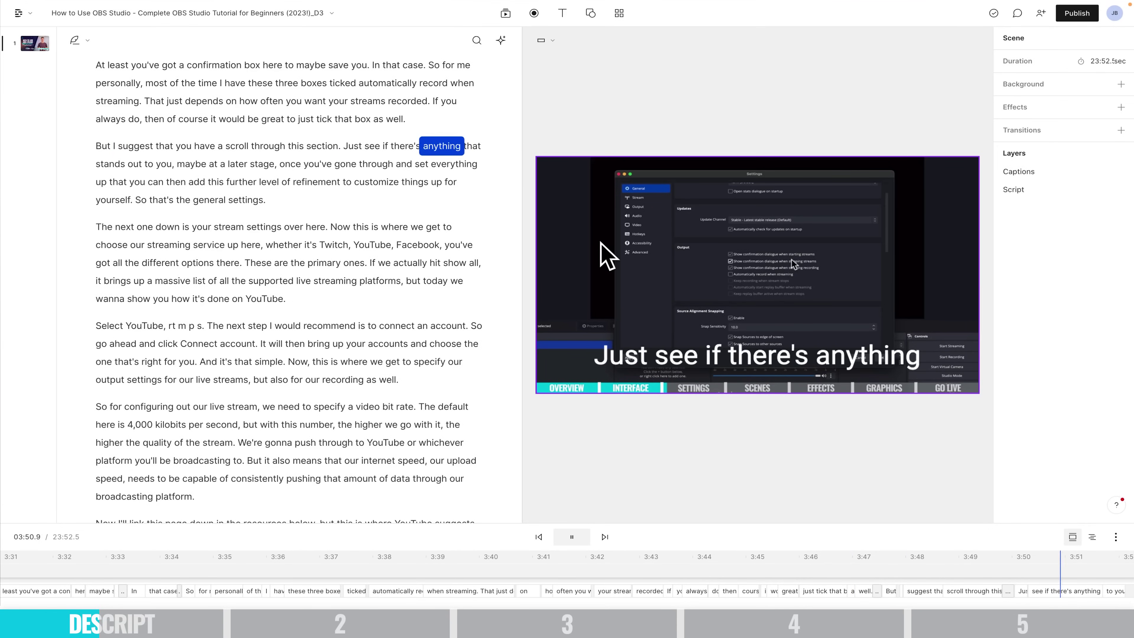
key(space)
drag(715, 370, 712, 250)
mouse_move(935, 228)
mouse_down()
mouse_move(752, 264)
mouse_move(912, 248)
mouse_move(922, 228)
mouse_up()
click(95, 325)
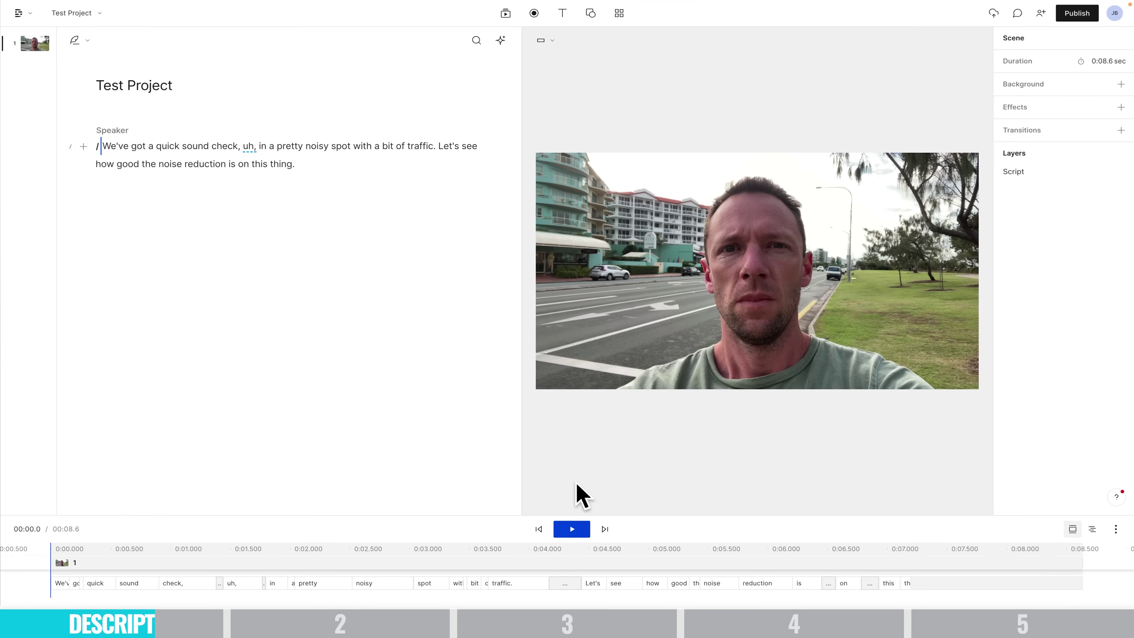
Step: Play Test 2.MOV before and after turning on Studio Sound to compare the noise
click(573, 528)
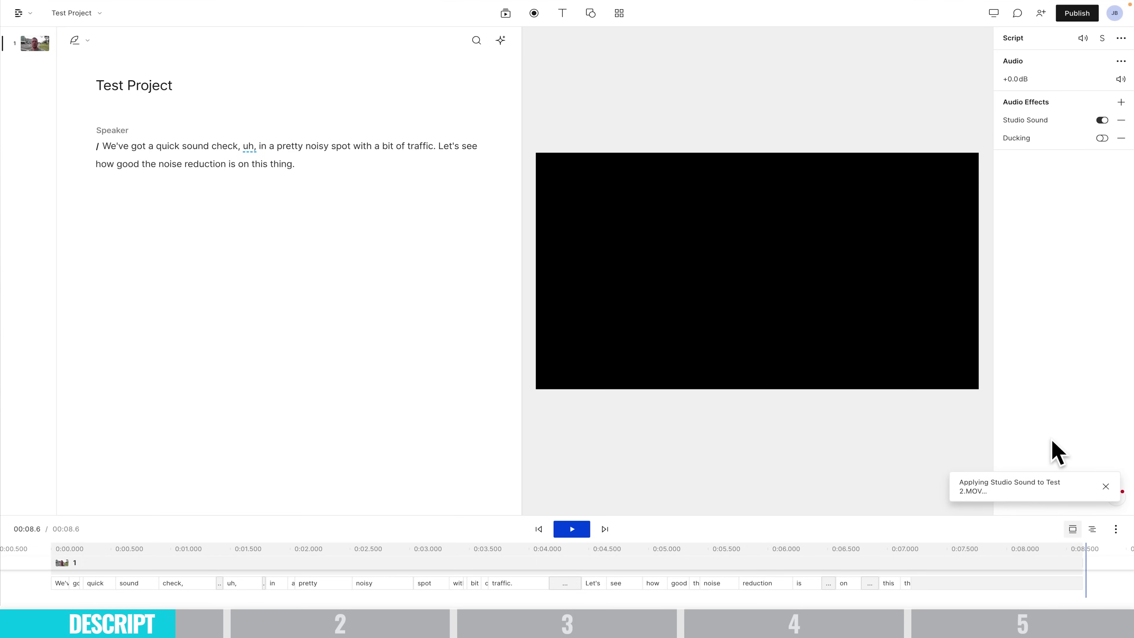
click(572, 530)
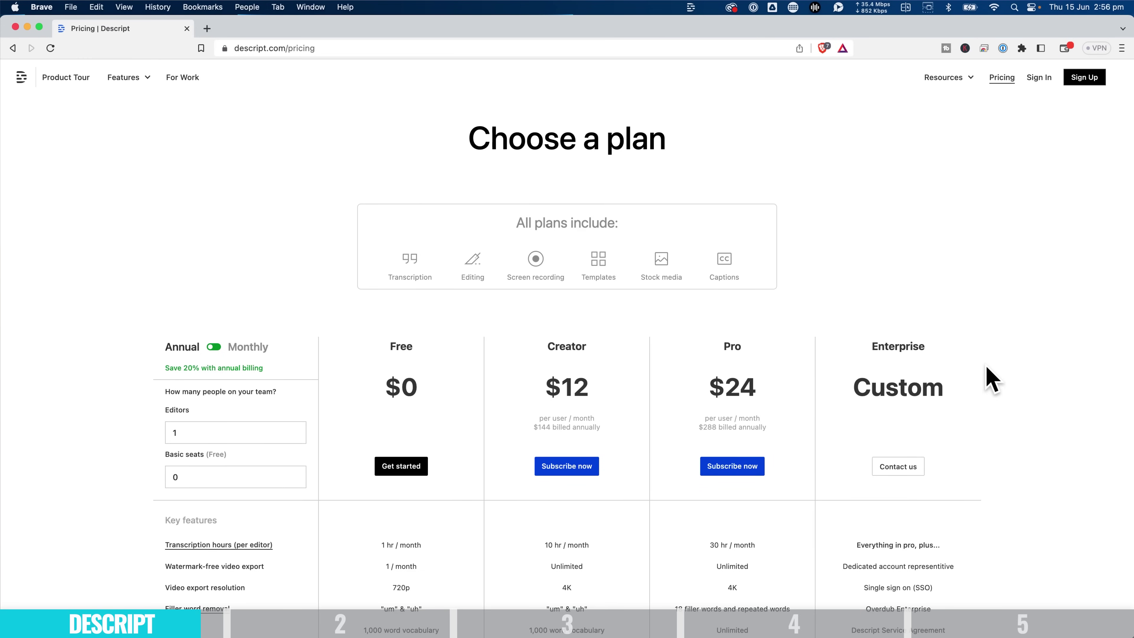
Step: Scroll Descript's pricing page down to the key features comparison table
scroll(988, 379, down, 5)
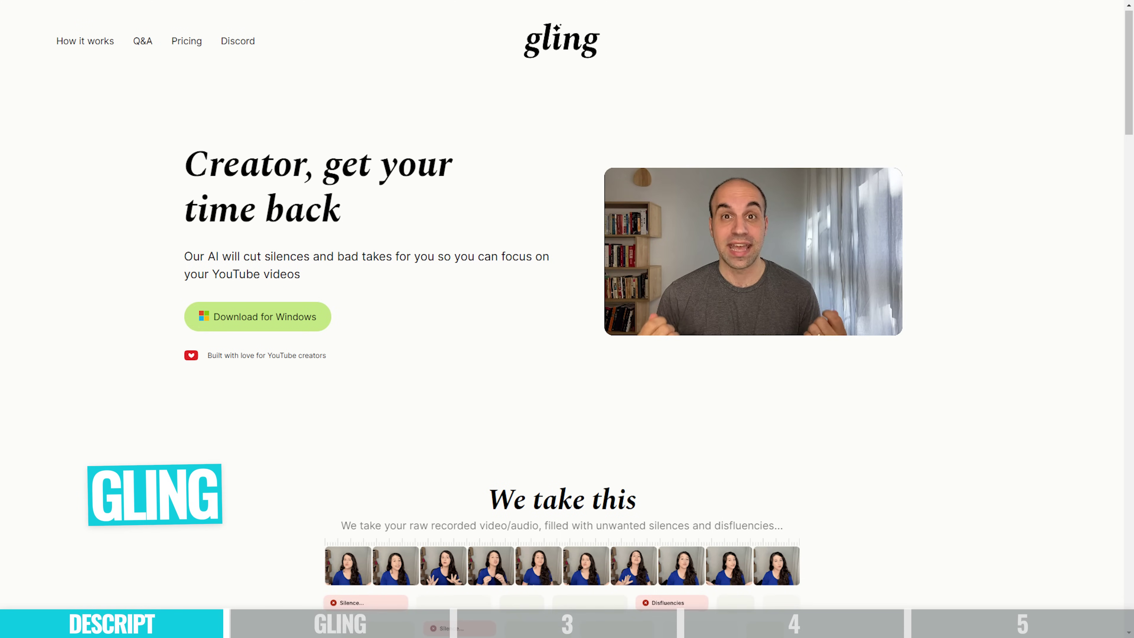
Step: Scroll down through the Gling homepage to review its features
scroll(567, 313, down, 4)
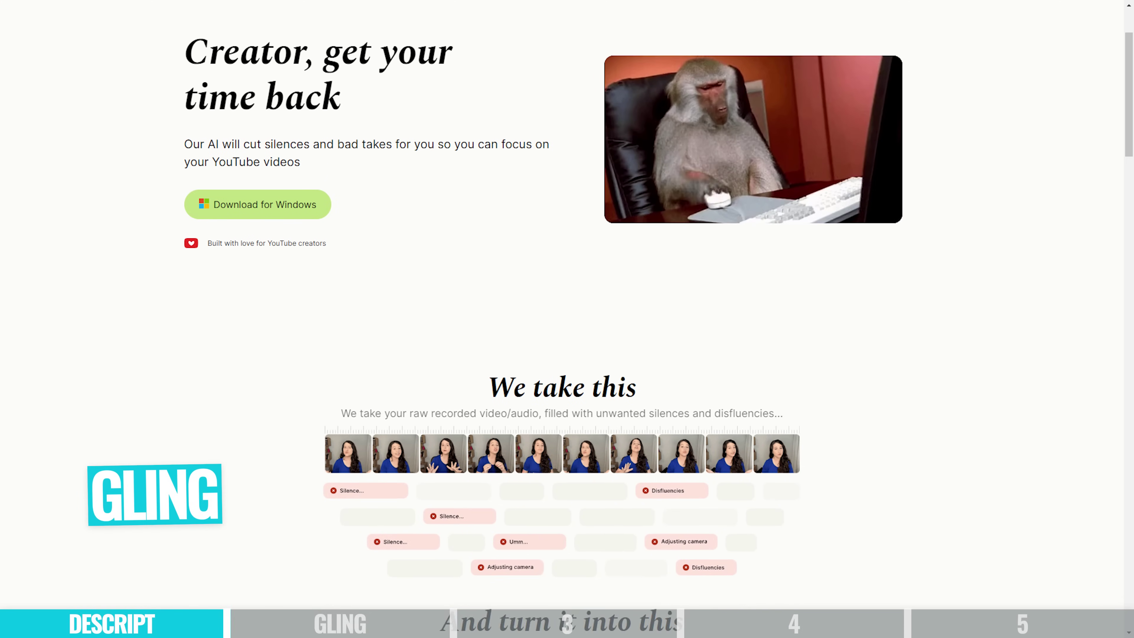
scroll(567, 313, down, 5)
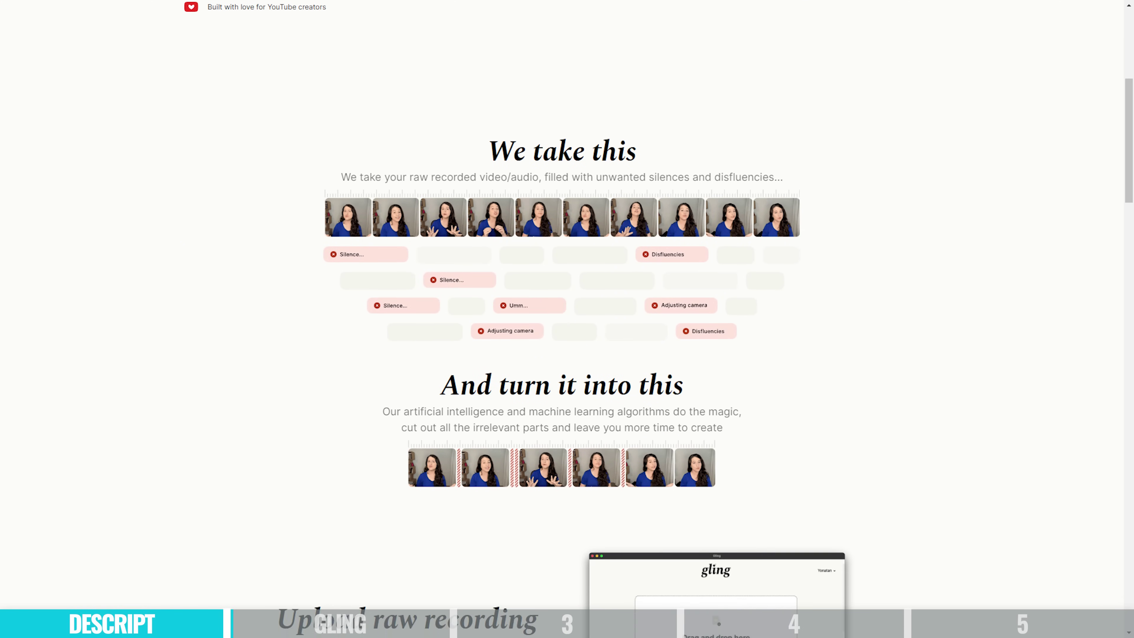
scroll(567, 313, down, 5)
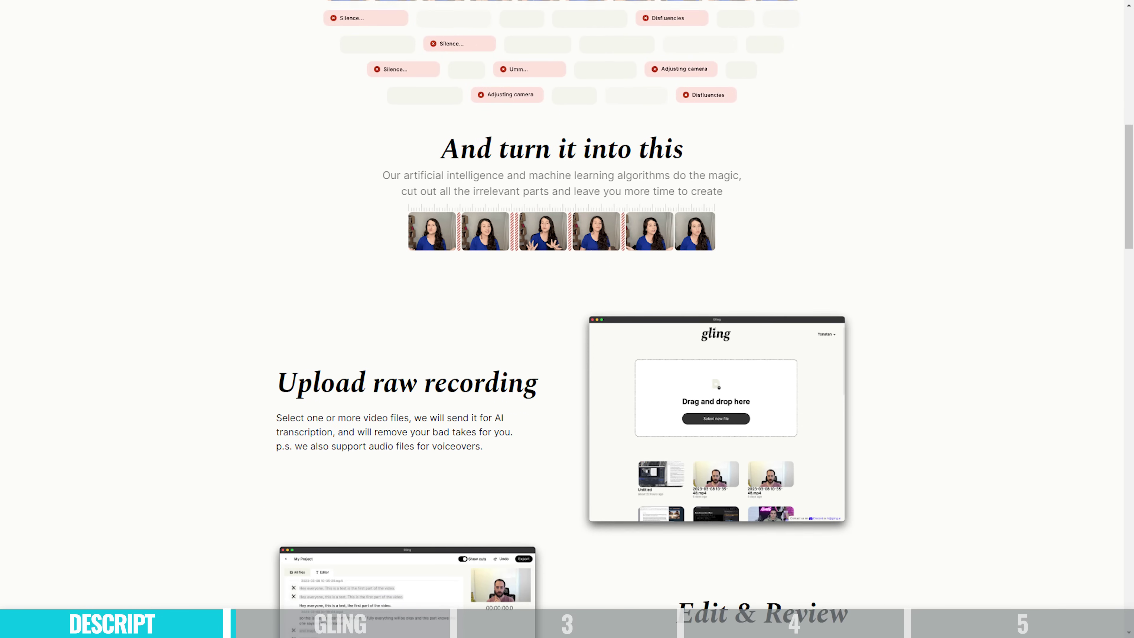
scroll(567, 312, down, 5)
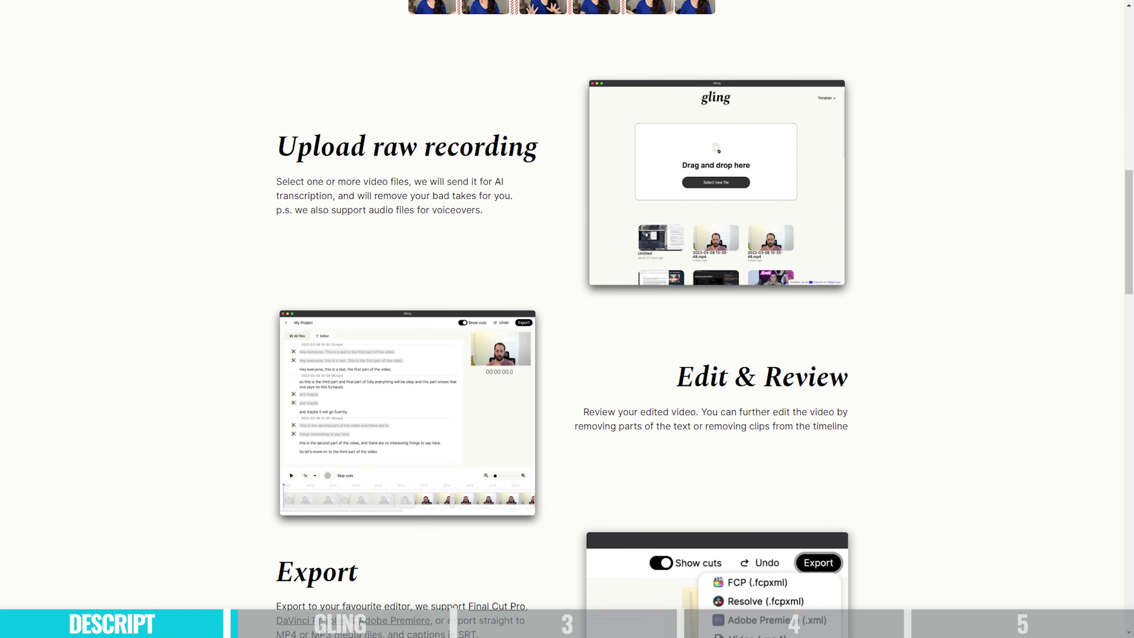
scroll(568, 312, down, 5)
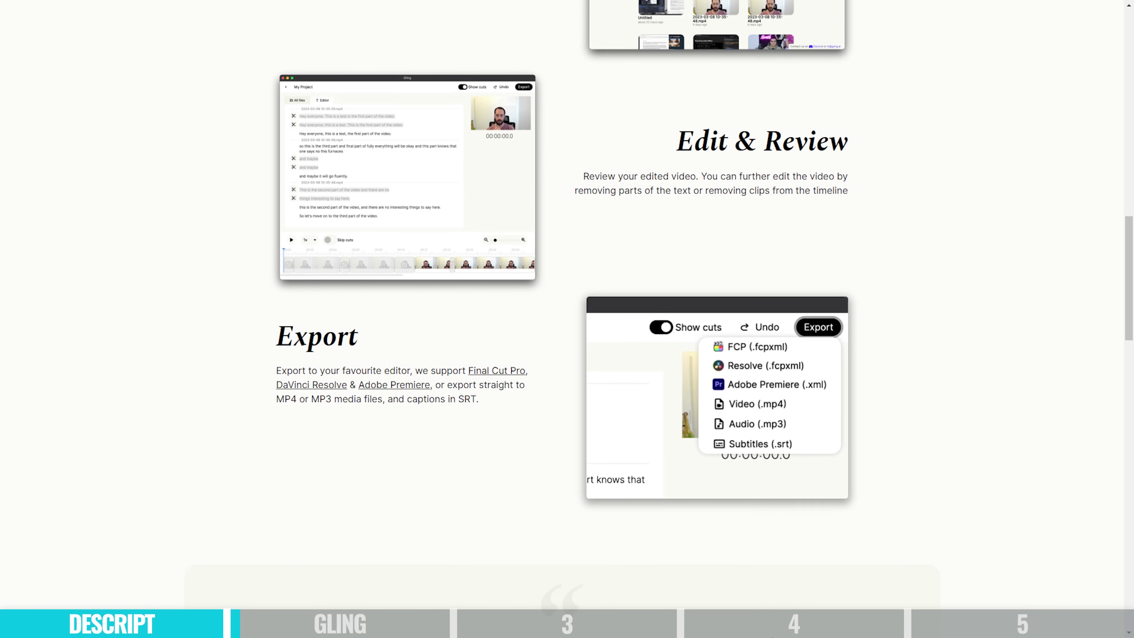
scroll(567, 312, down, 5)
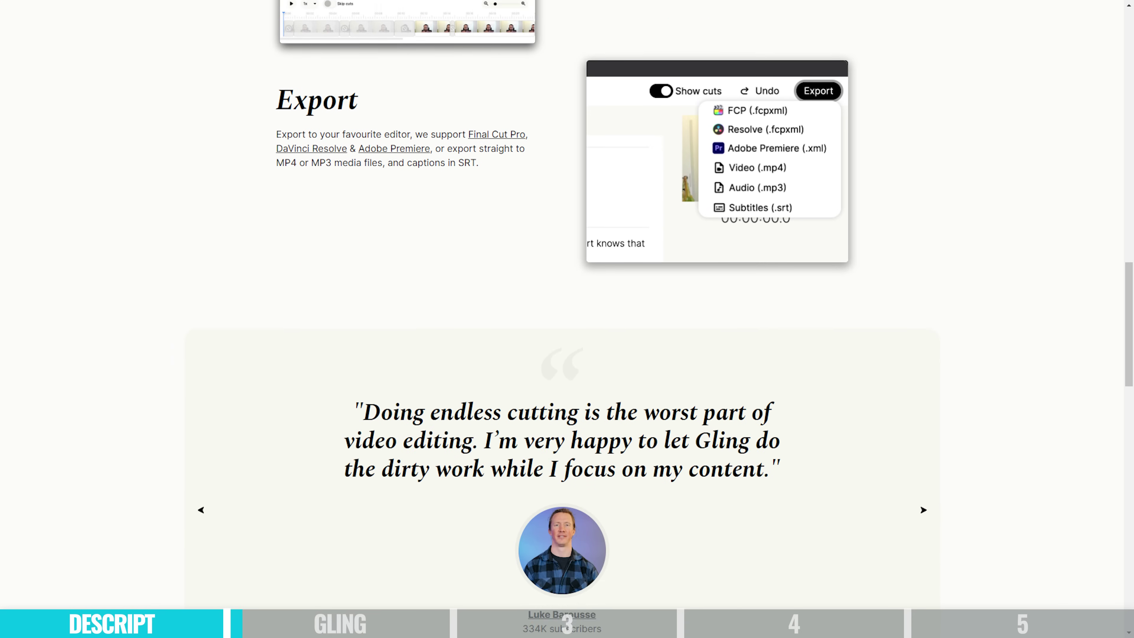
scroll(567, 312, down, 5)
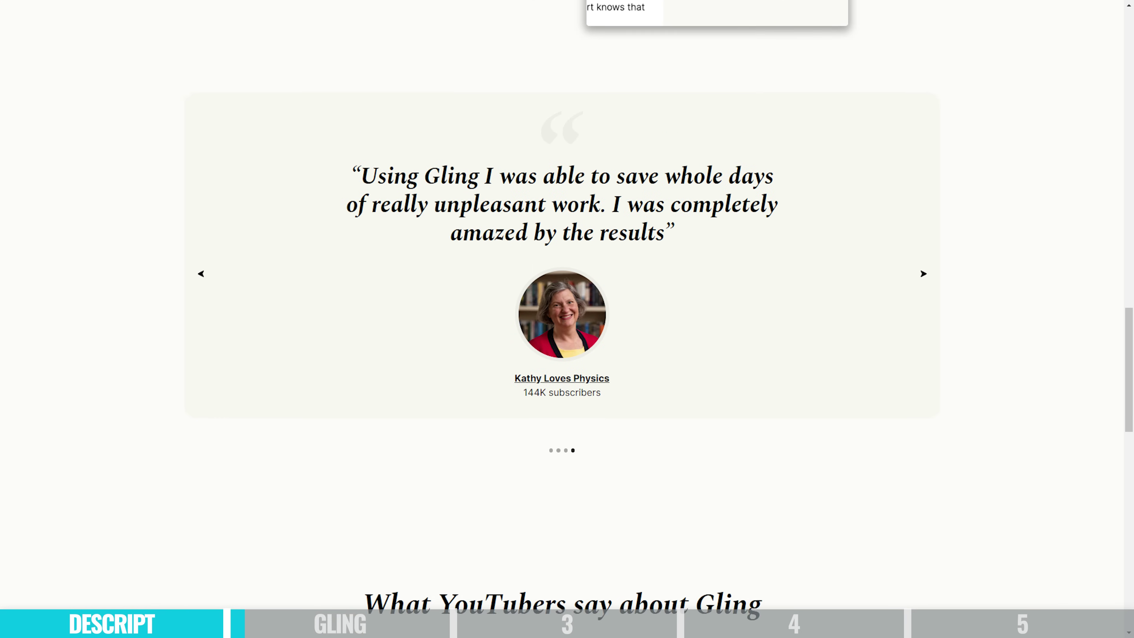
scroll(567, 313, down, 4)
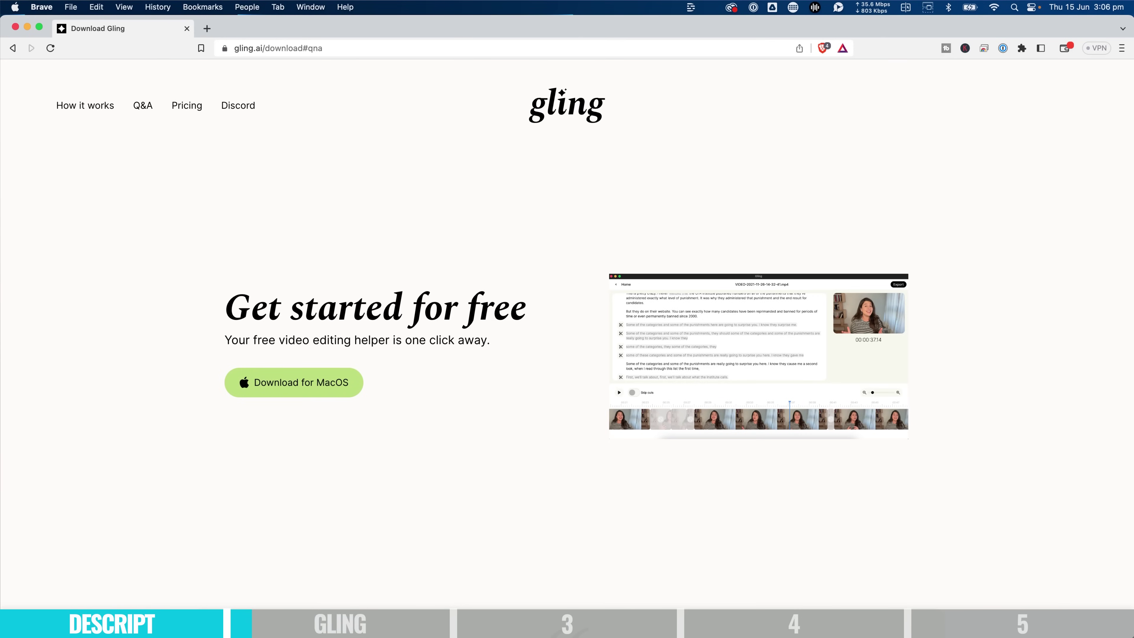
Step: Launch Gling and import Why Thumbnails are Important-2x.mp4 from Downloads
click(864, 622)
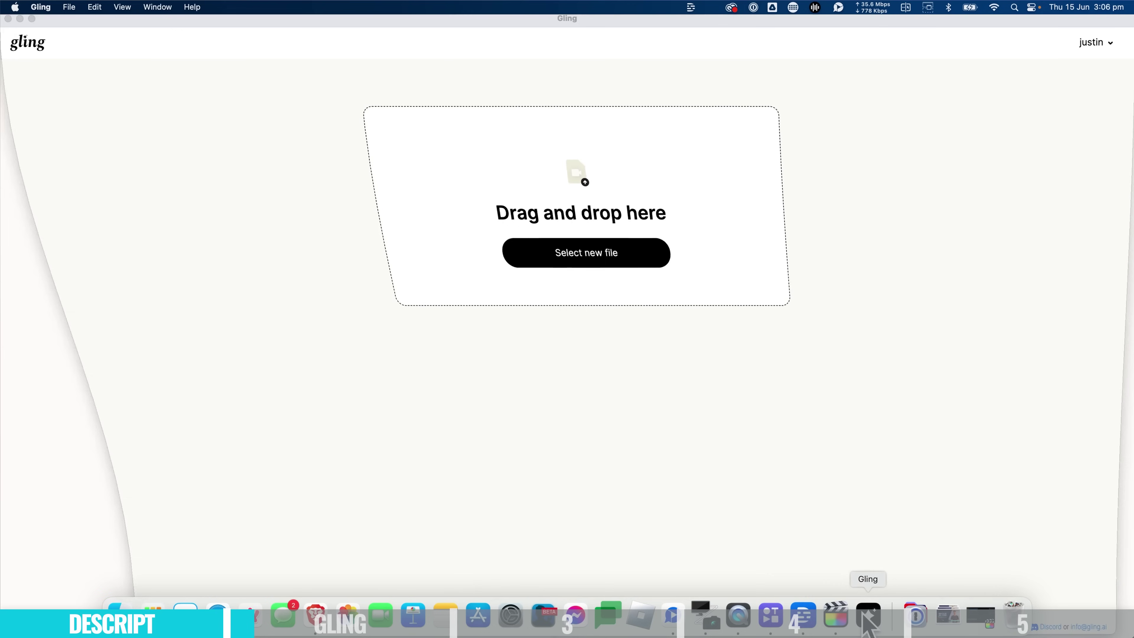
click(636, 261)
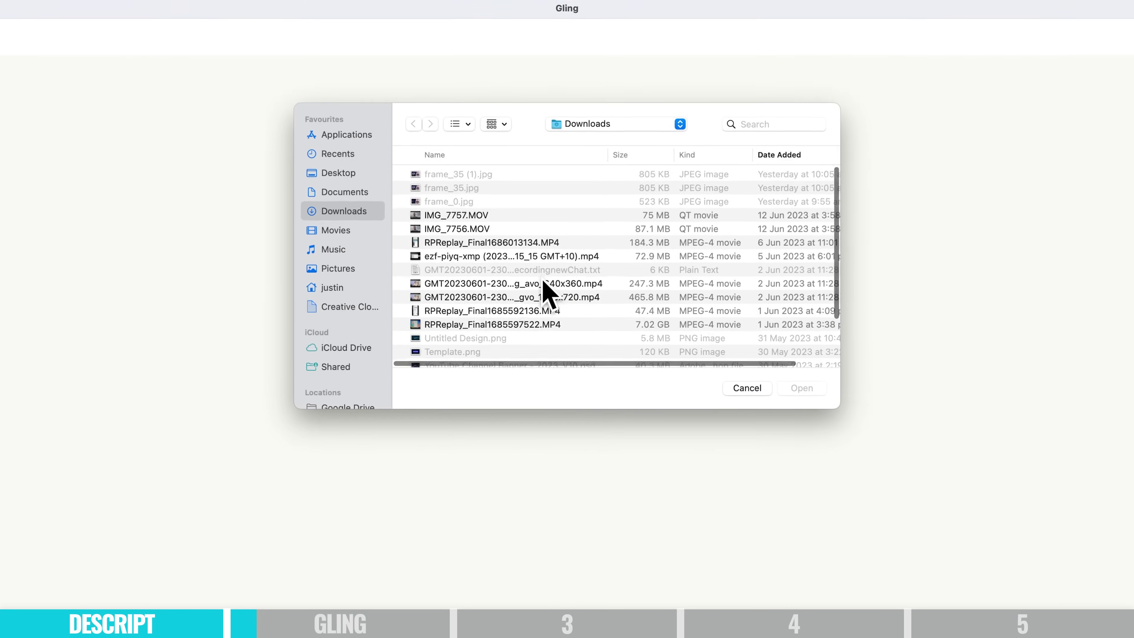
scroll(580, 282, down, 5)
double_click(531, 286)
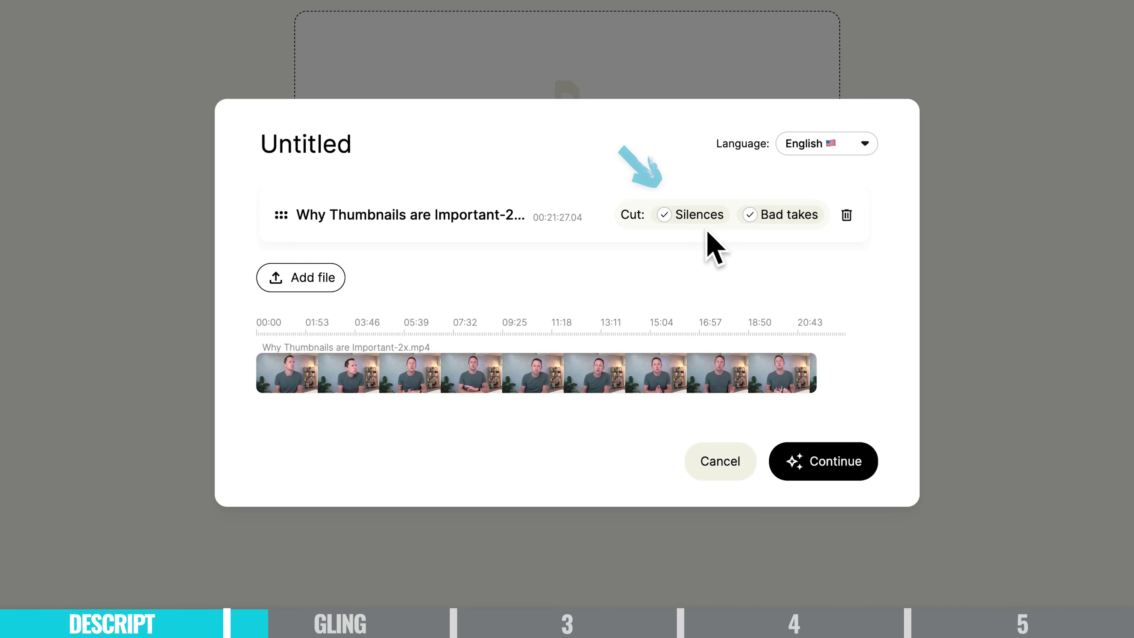
Step: Keep Silences ticked under Cut and continue to process the thumbnails video
click(658, 206)
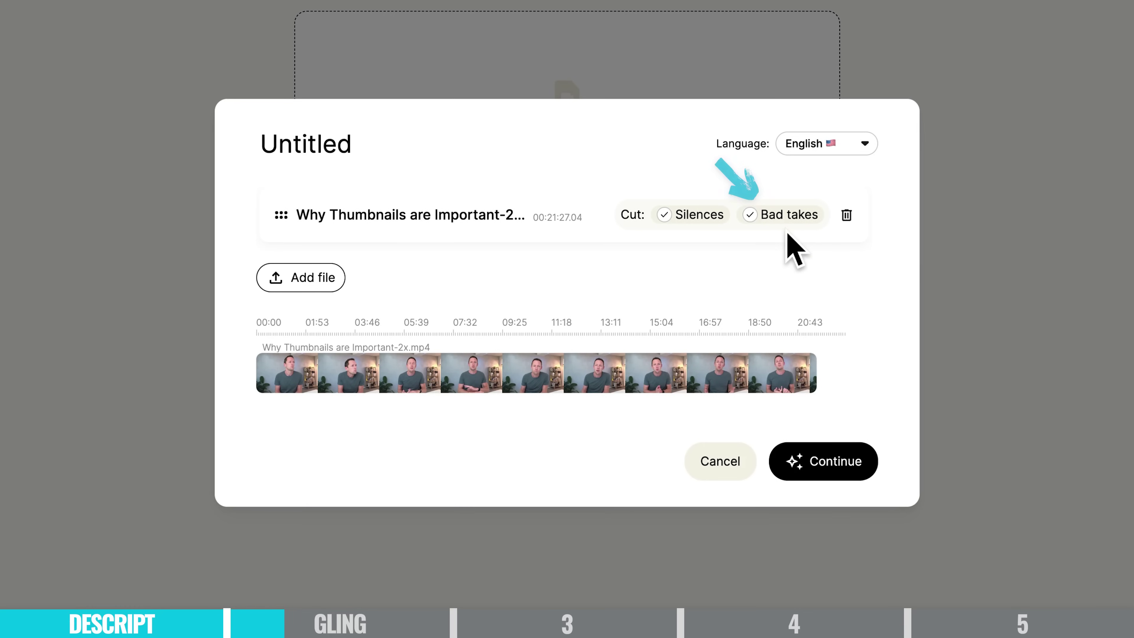
click(820, 451)
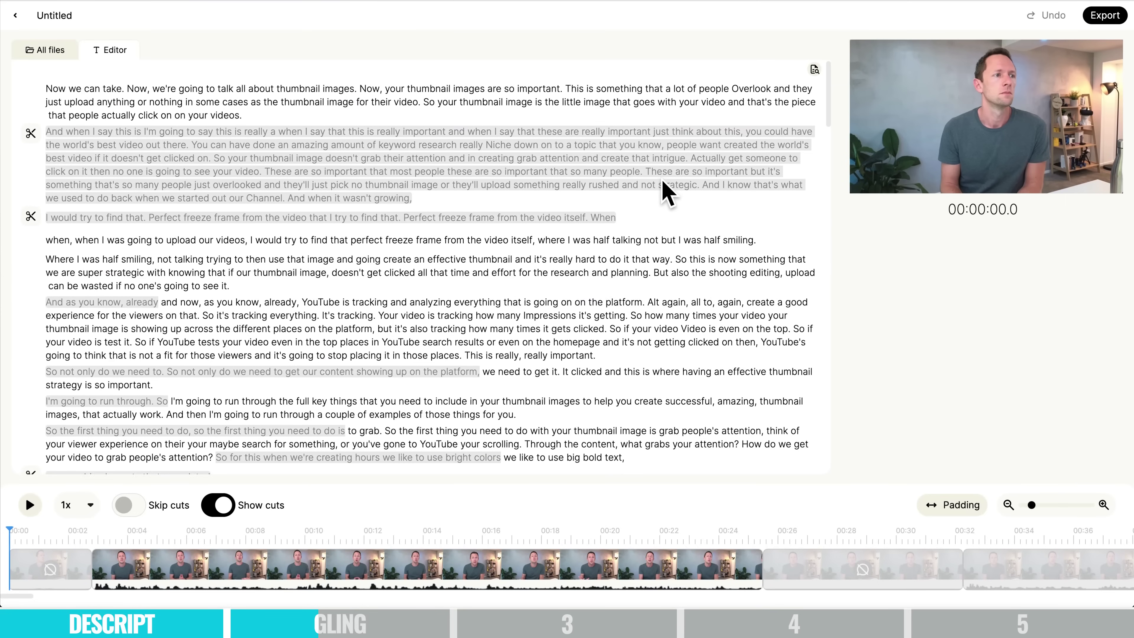
Step: Cut the repeated phrase 'I'm going to run through the full key things' from the transcript
scroll(666, 192, down, 3)
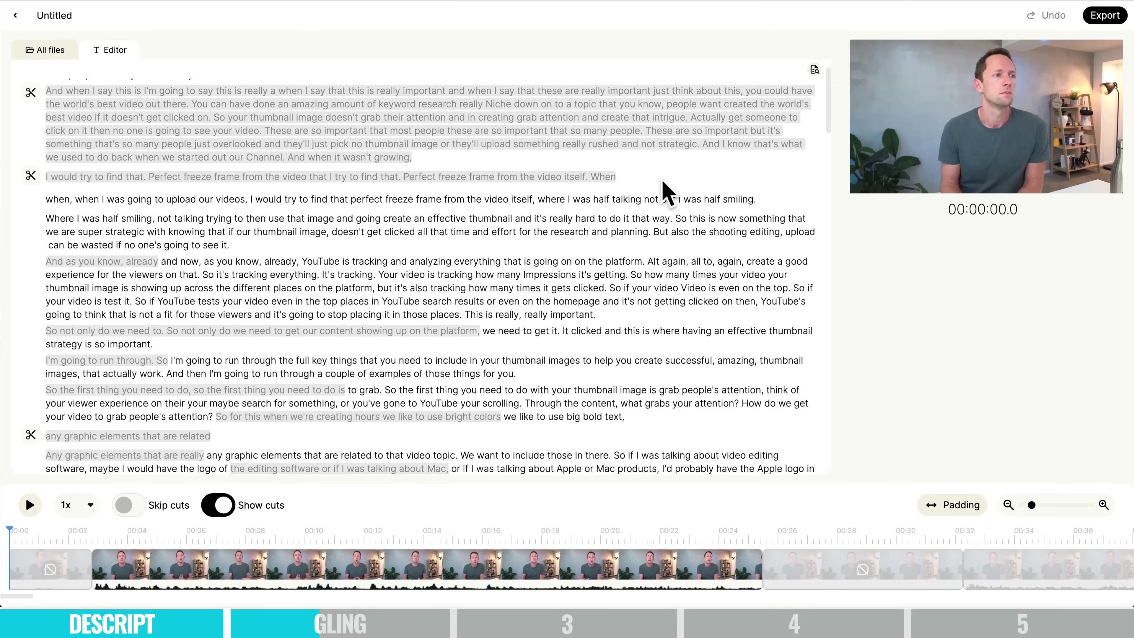
scroll(665, 190, down, 1)
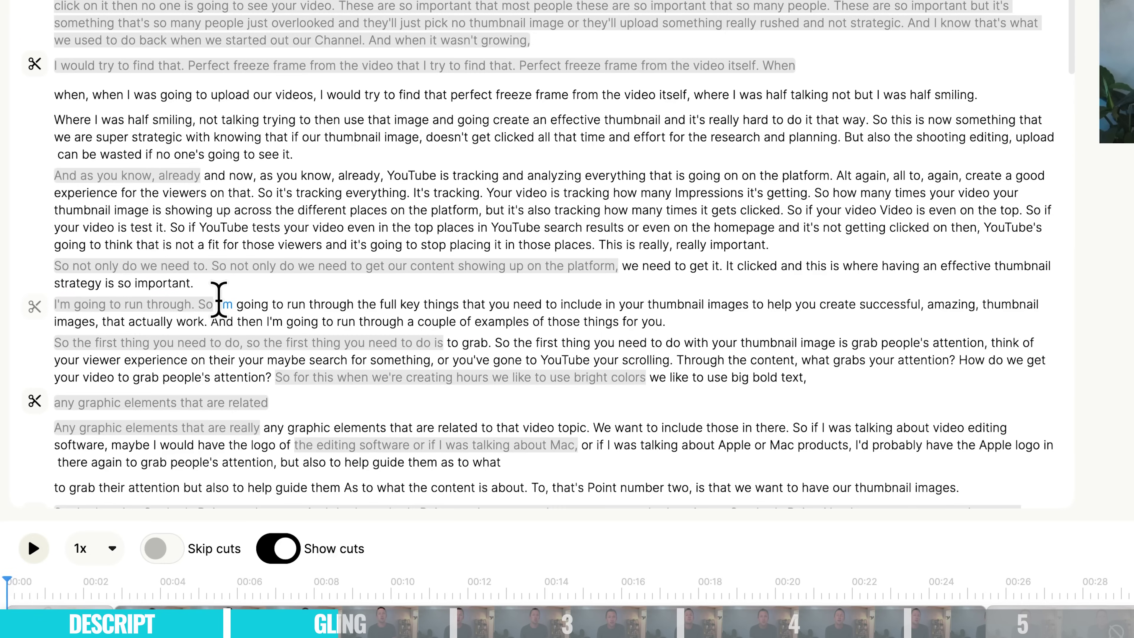
drag(219, 304, 461, 306)
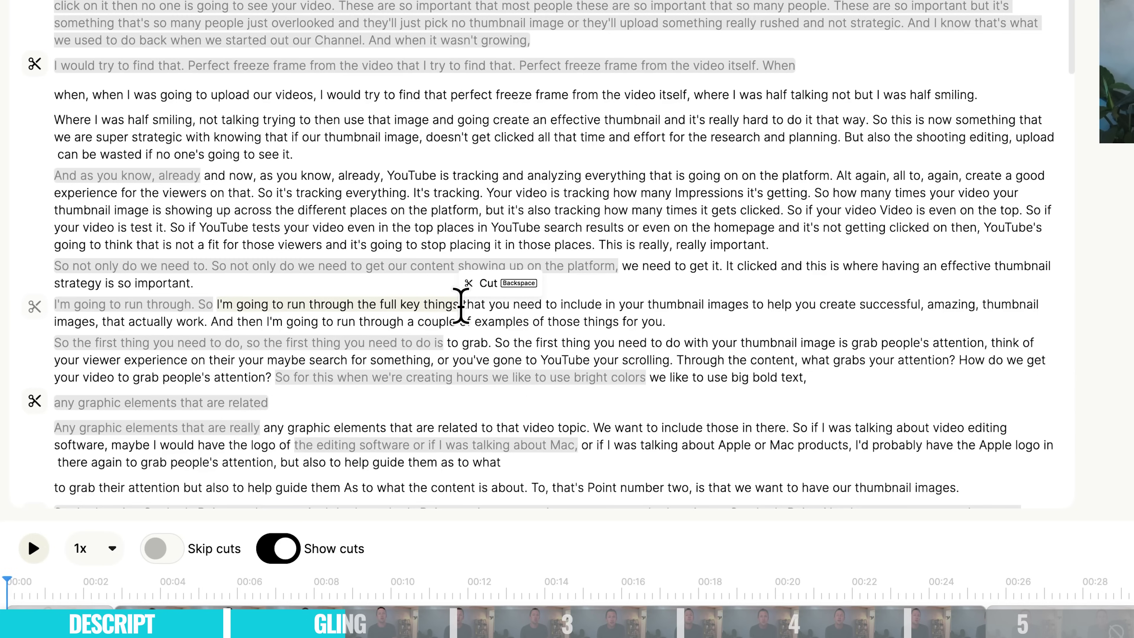
key(BackSpace)
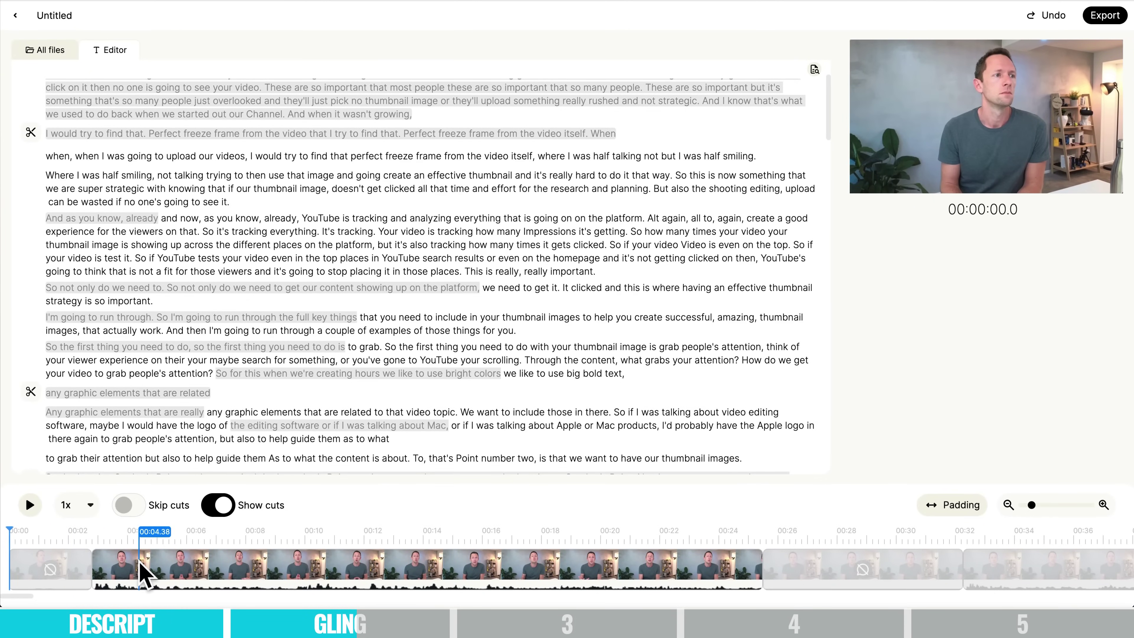
Step: Bring up Gling's export format options
scroll(873, 560, right, 10)
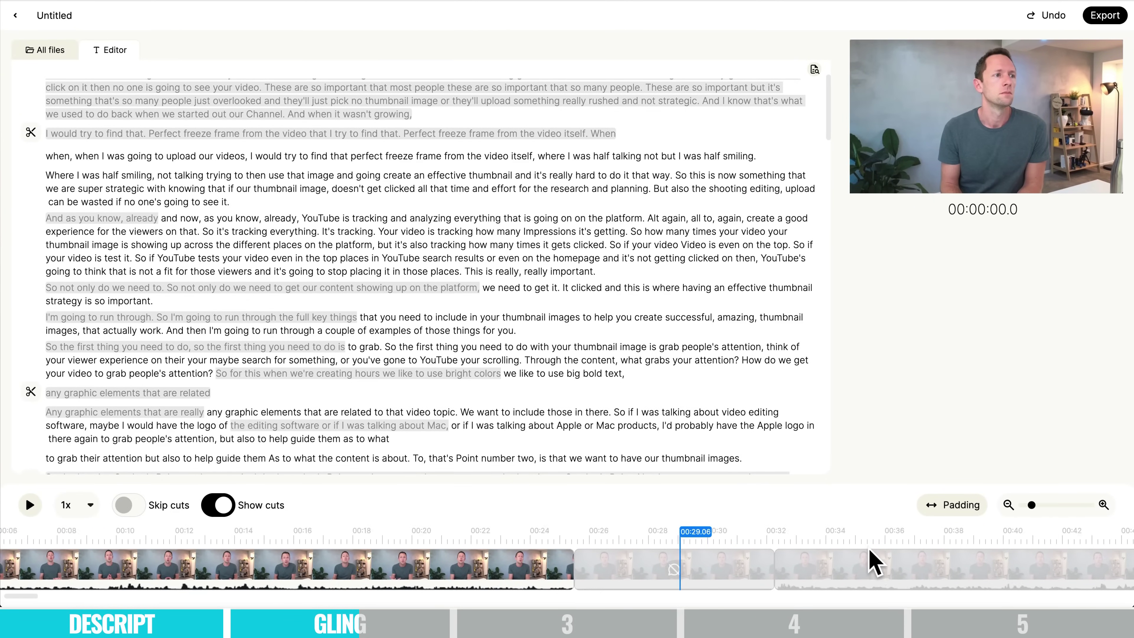
scroll(874, 561, right, 5)
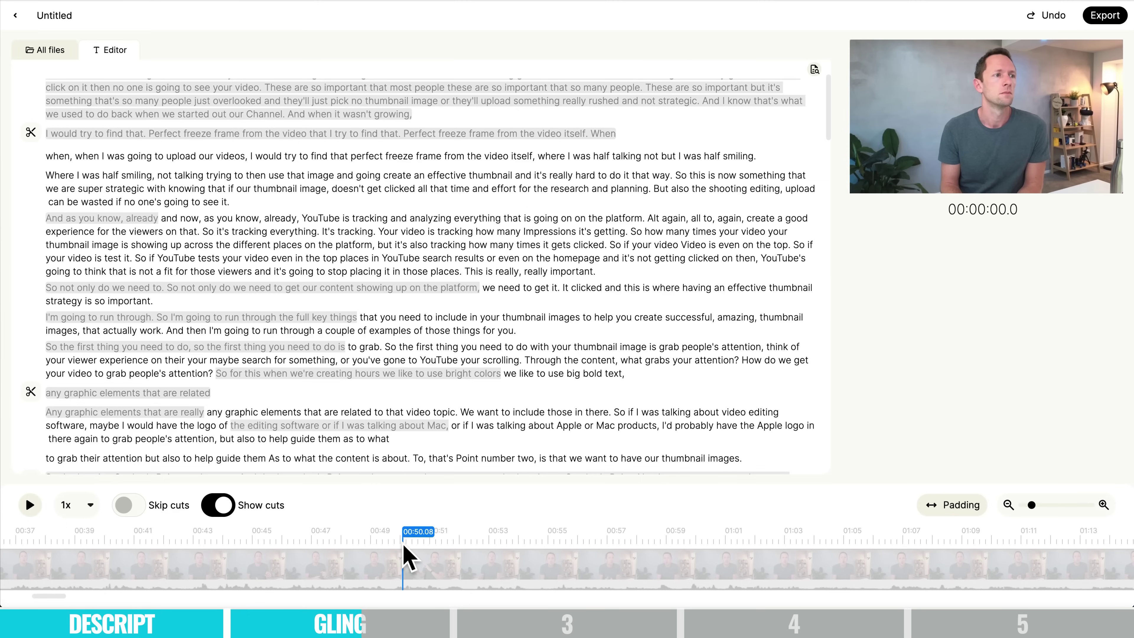
scroll(407, 554, left, 15)
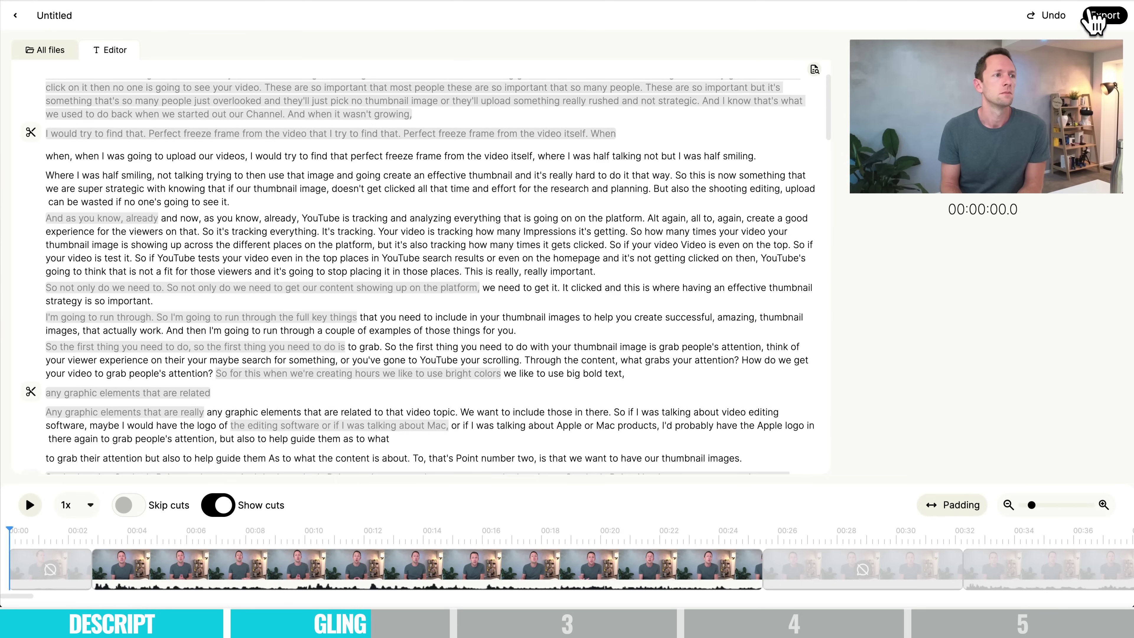
click(1101, 16)
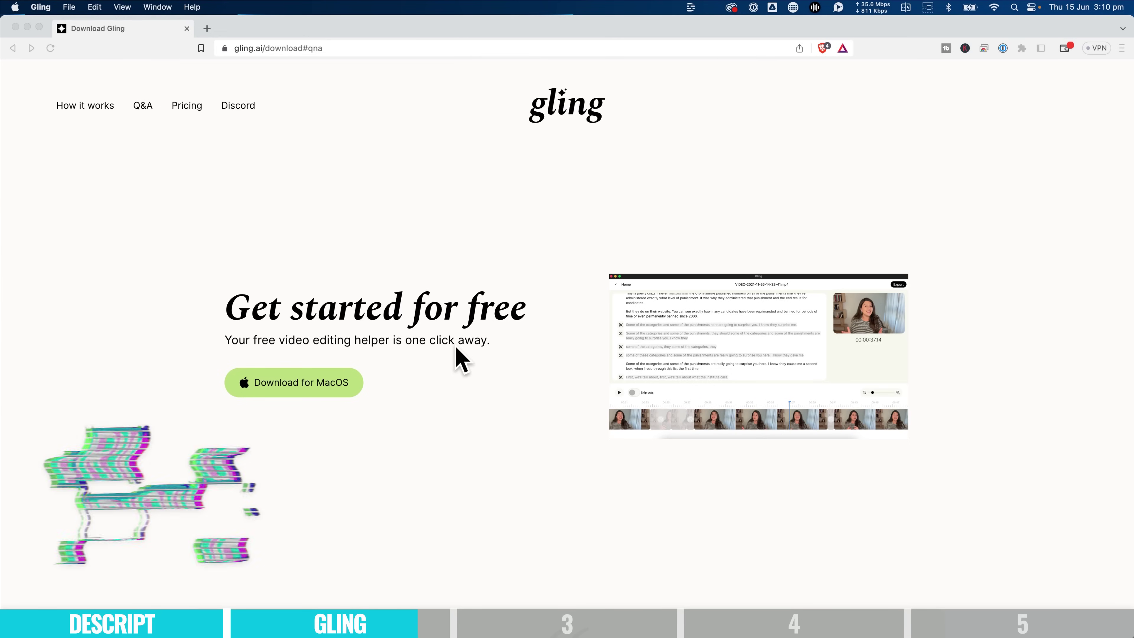
Step: Open Gling's Pricing Policy page from the gling.ai download site in a new tab
click(194, 106)
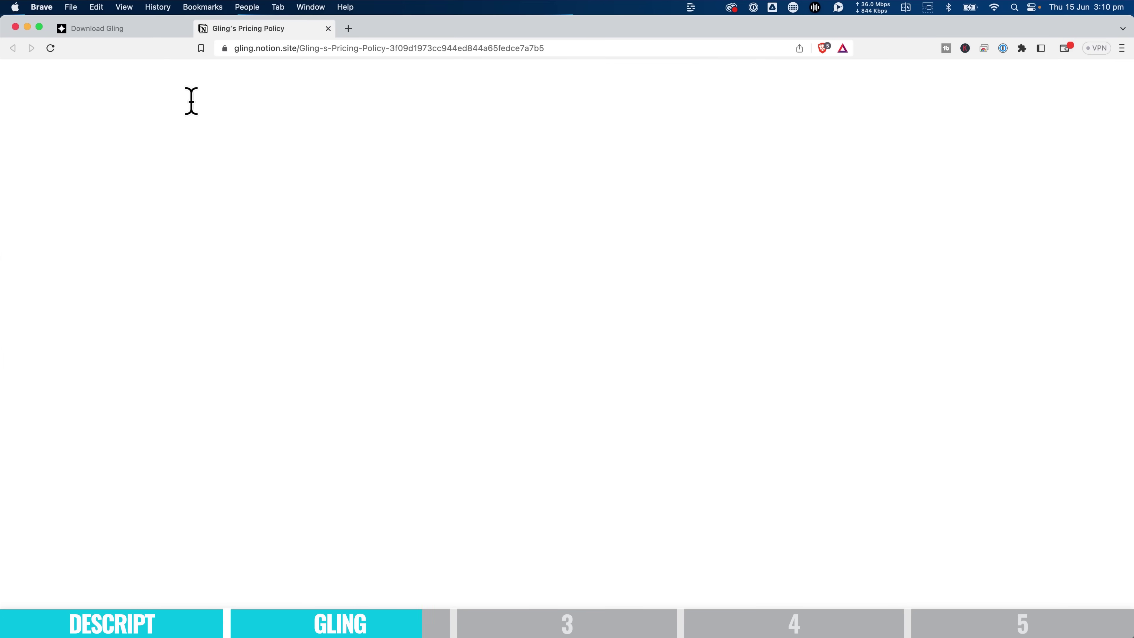
Step: Highlight Gling's pricing terms: $15 per month, 10 hours of footage, 2-hour free credits
drag(432, 209, 800, 218)
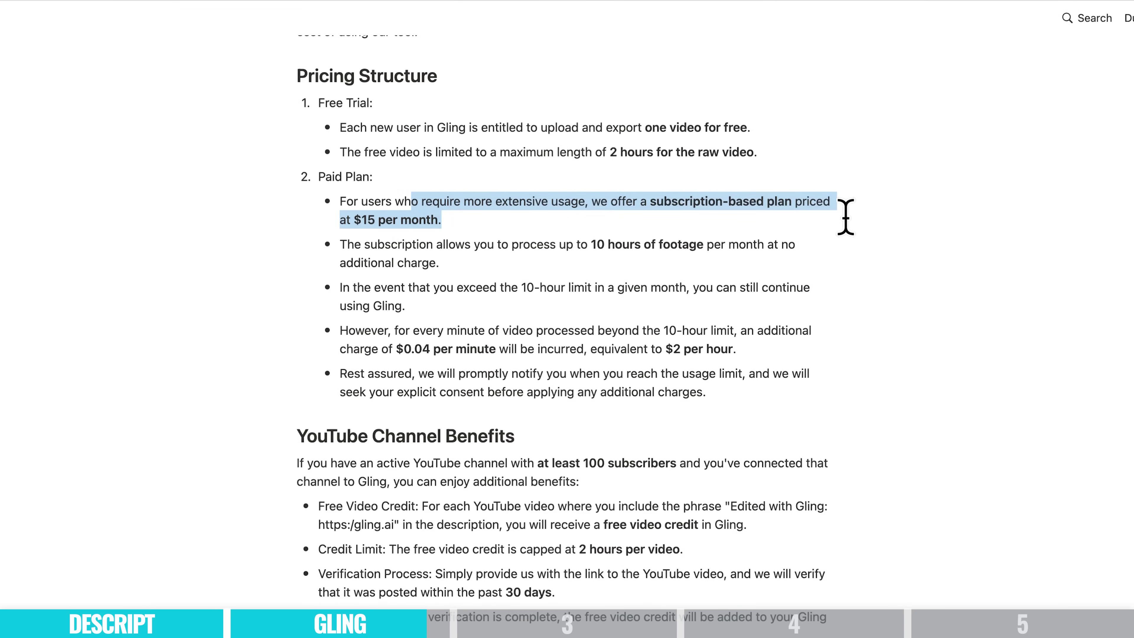
drag(556, 245, 765, 264)
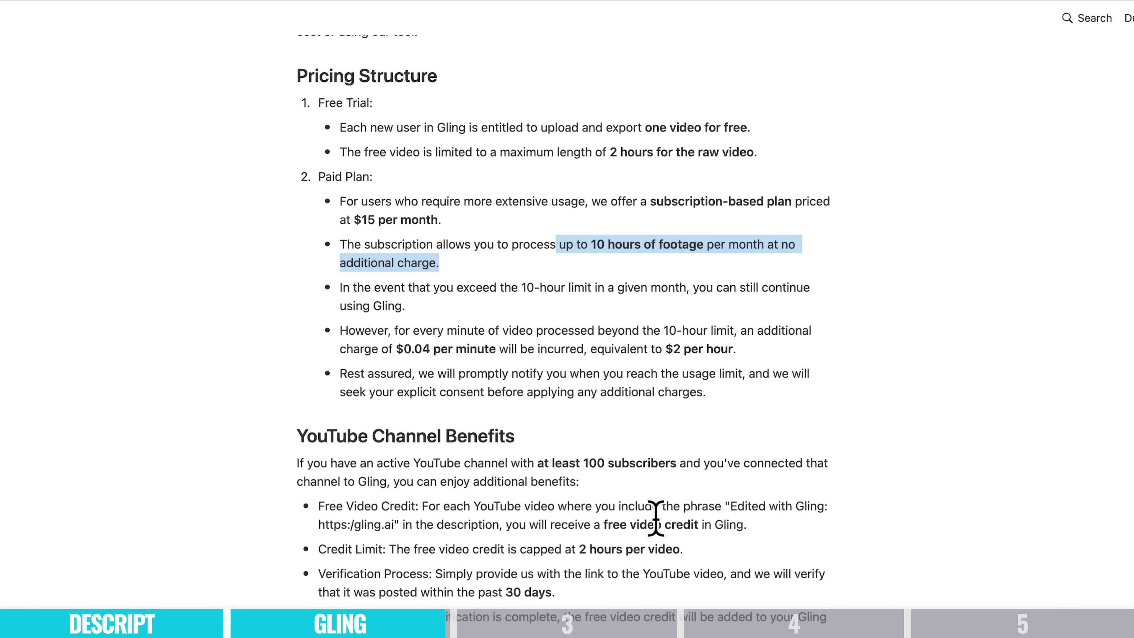
drag(711, 548, 323, 541)
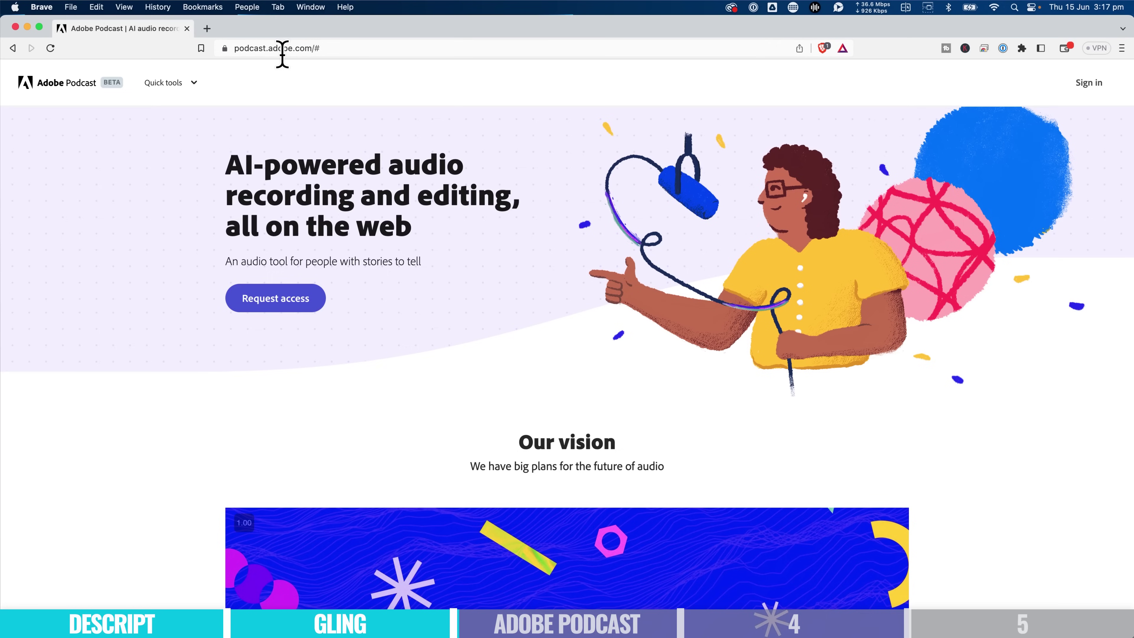
Step: Sign in to Adobe Podcast using the saved account e-mail and password
click(1090, 83)
click(696, 328)
click(813, 304)
click(822, 350)
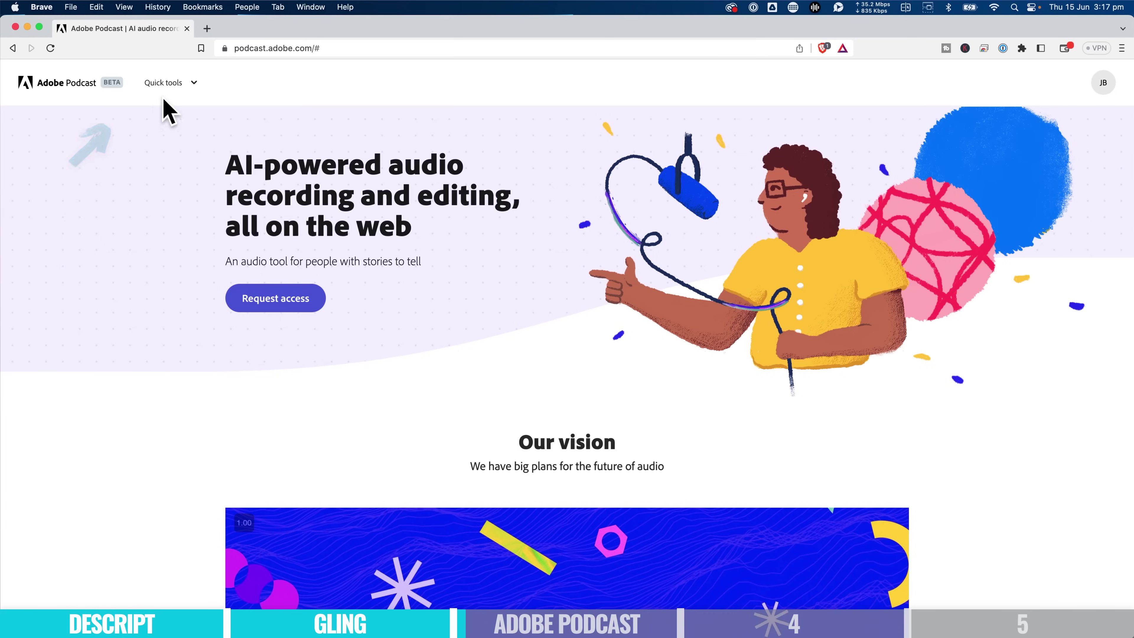
Step: Open the Enhance speech tool from Quick tools and highlight its page heading
click(164, 85)
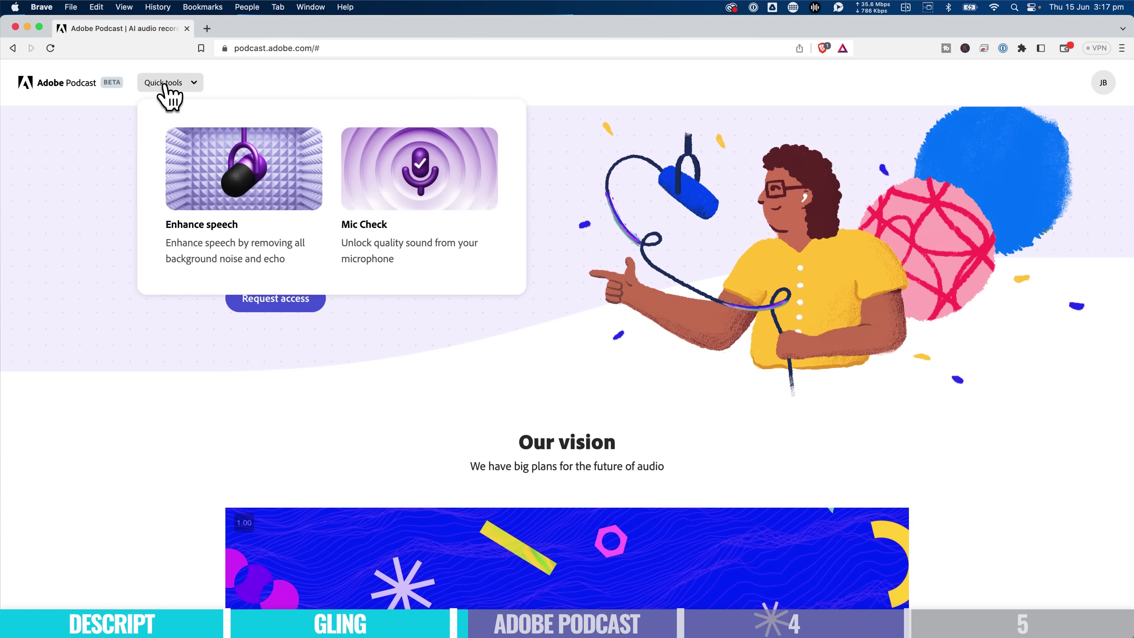
click(271, 180)
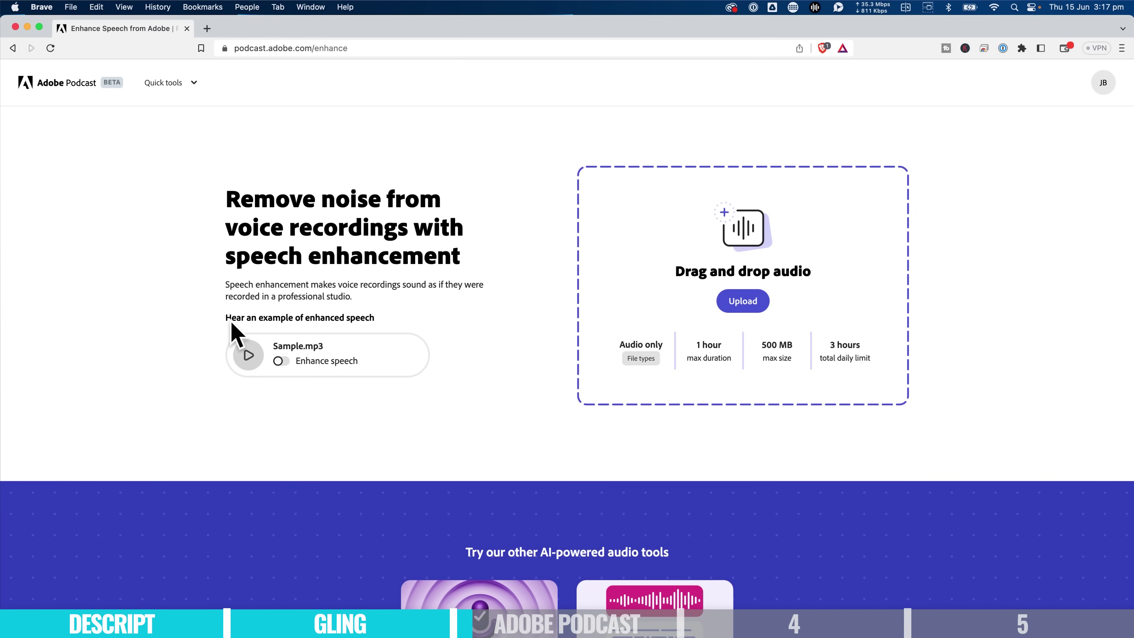
drag(241, 201, 466, 243)
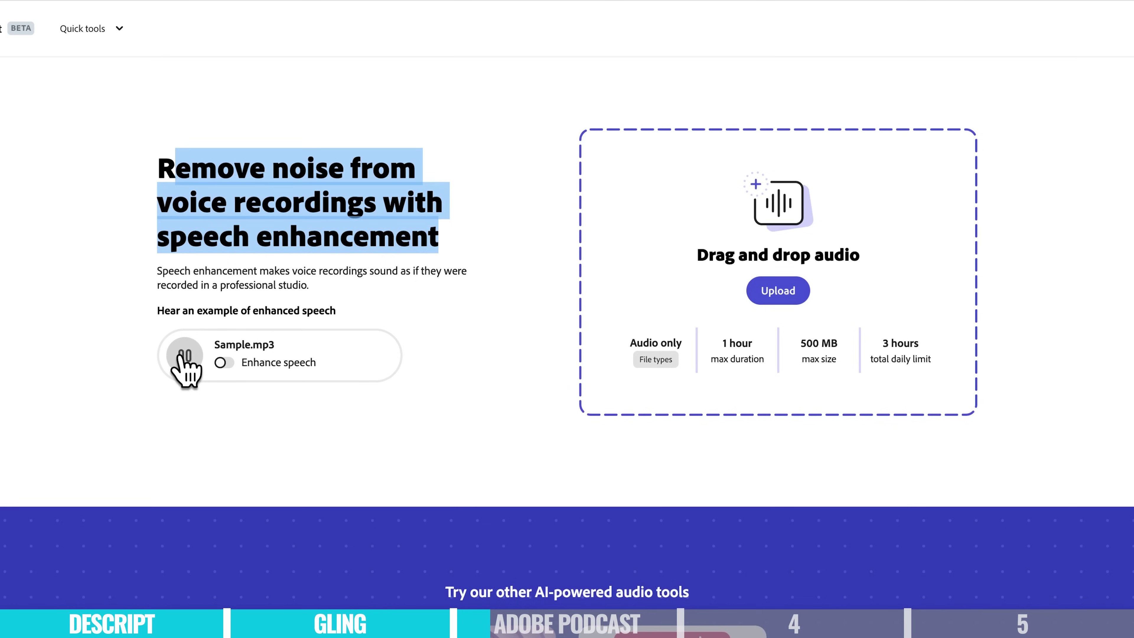
Step: Switch Sample.mp3 to its enhanced version and play it back, then pause
click(180, 356)
click(221, 363)
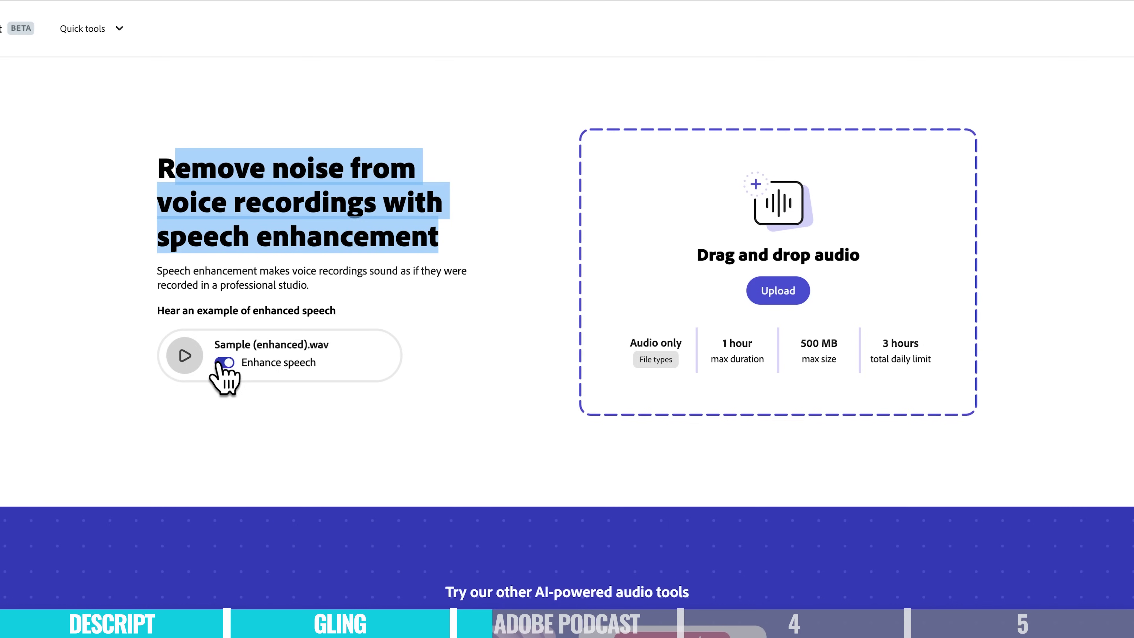
click(184, 356)
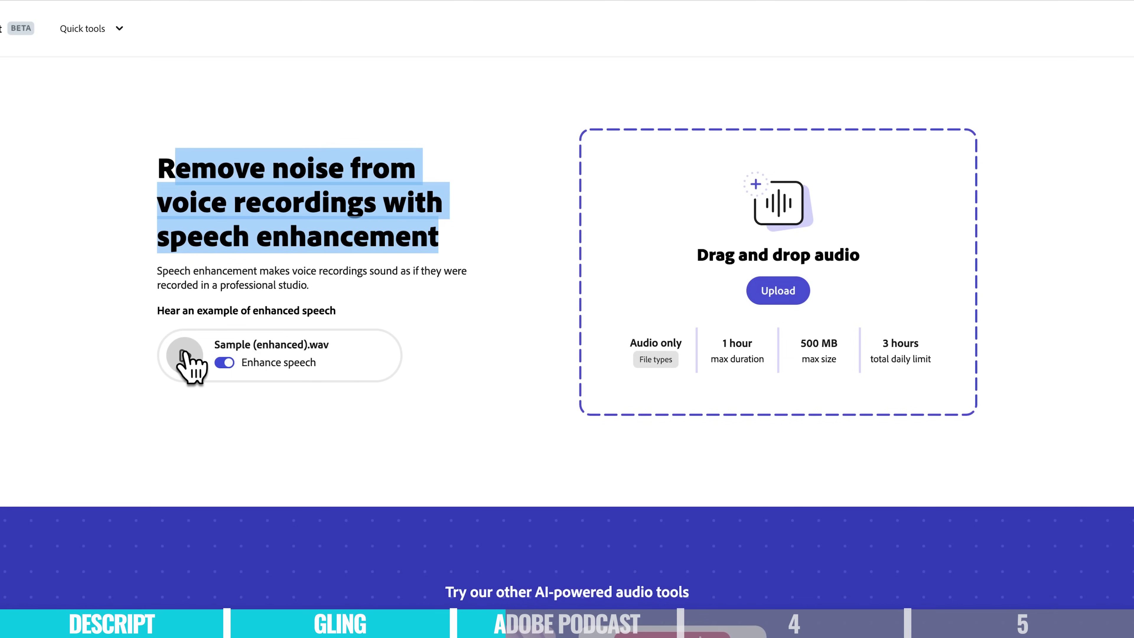
click(185, 356)
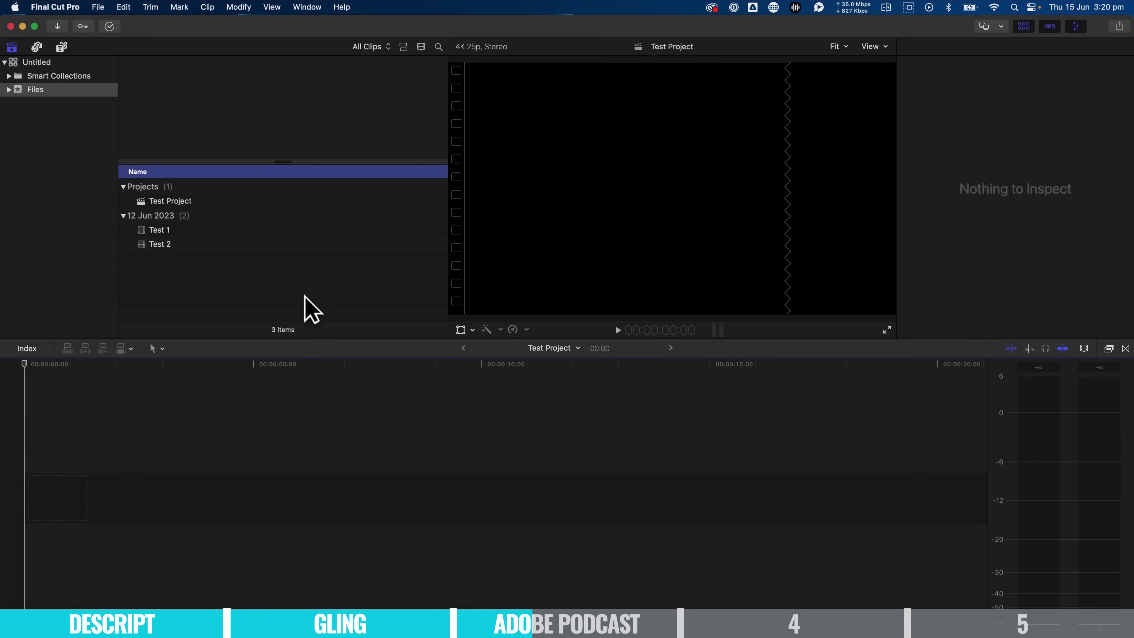
Step: Put Test 2 on the Test Project timeline and export it as an Audio Only MP3
drag(140, 245, 20, 487)
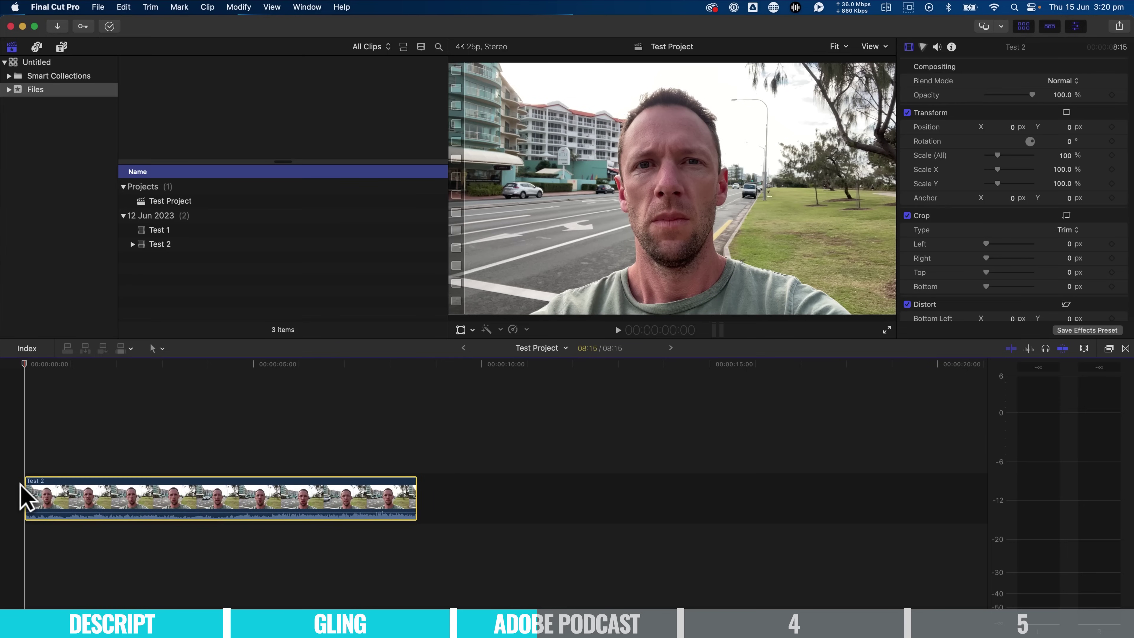
click(98, 7)
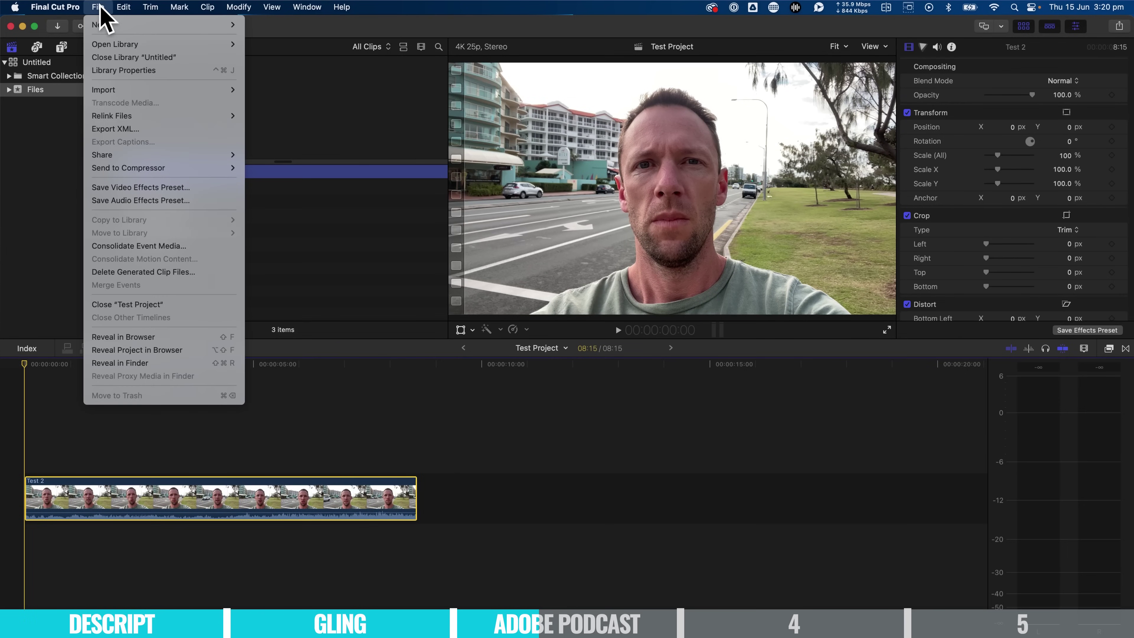
mouse_move(123, 157)
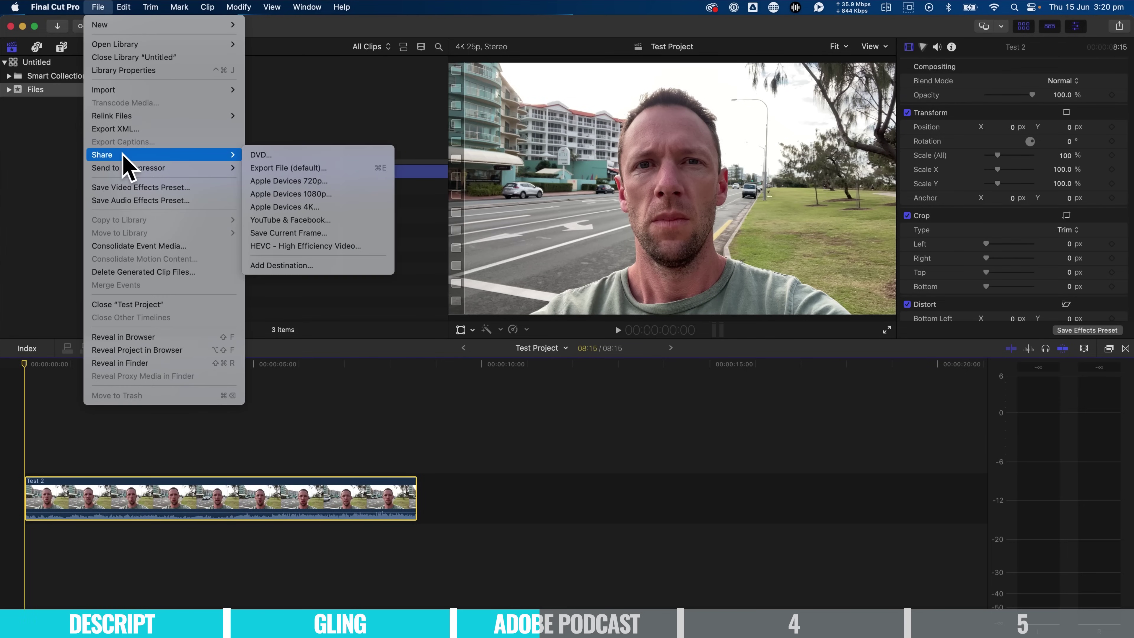
click(271, 168)
click(564, 139)
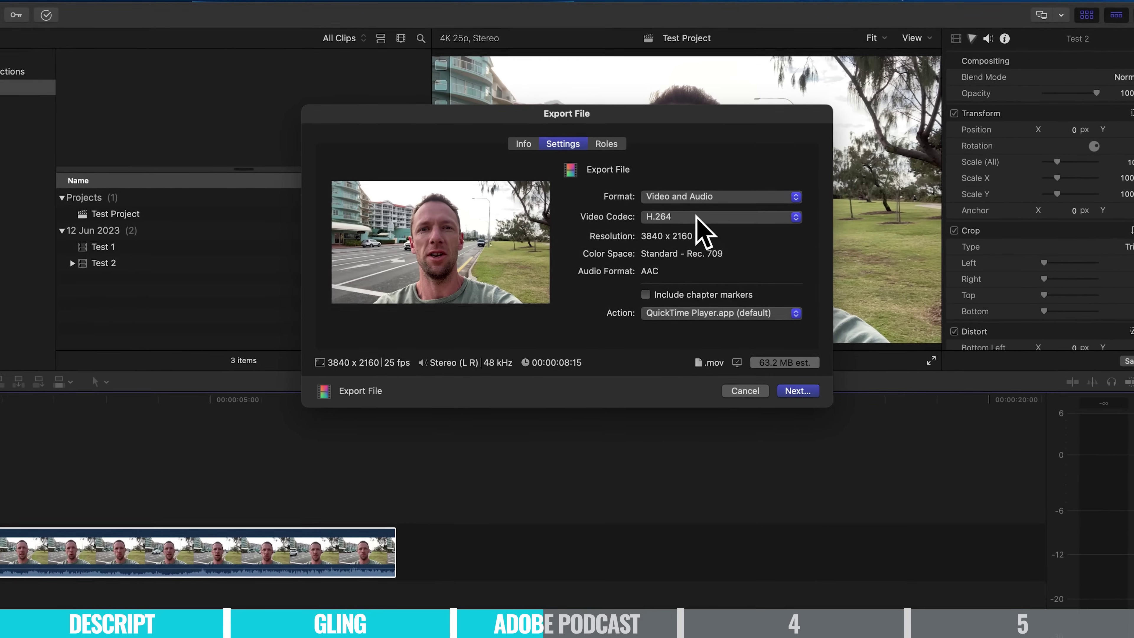
click(683, 187)
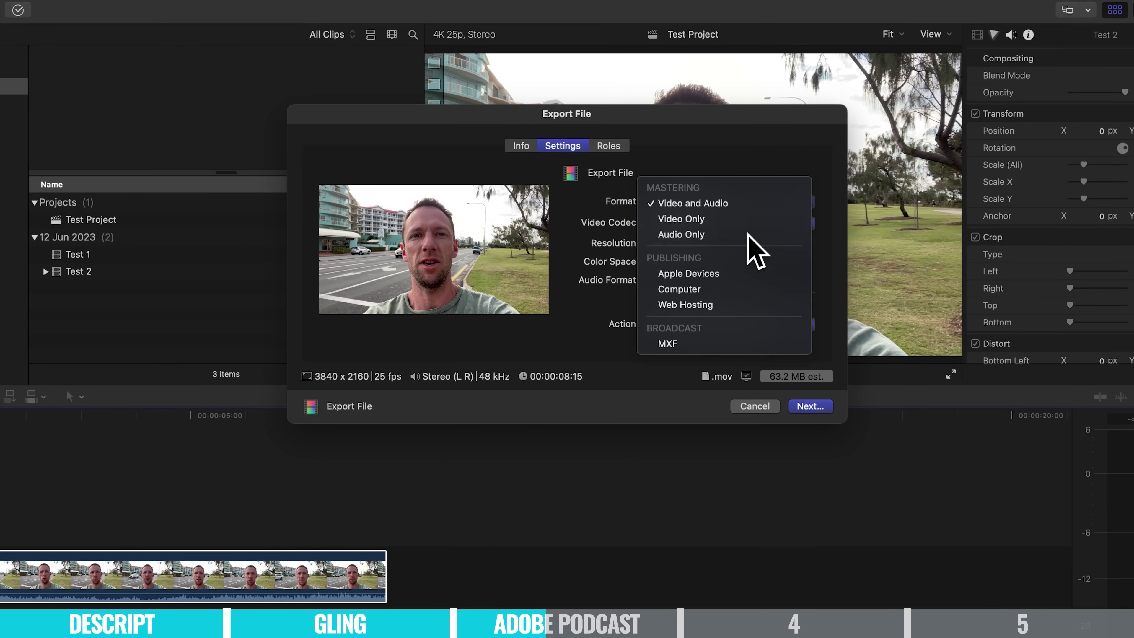
click(750, 233)
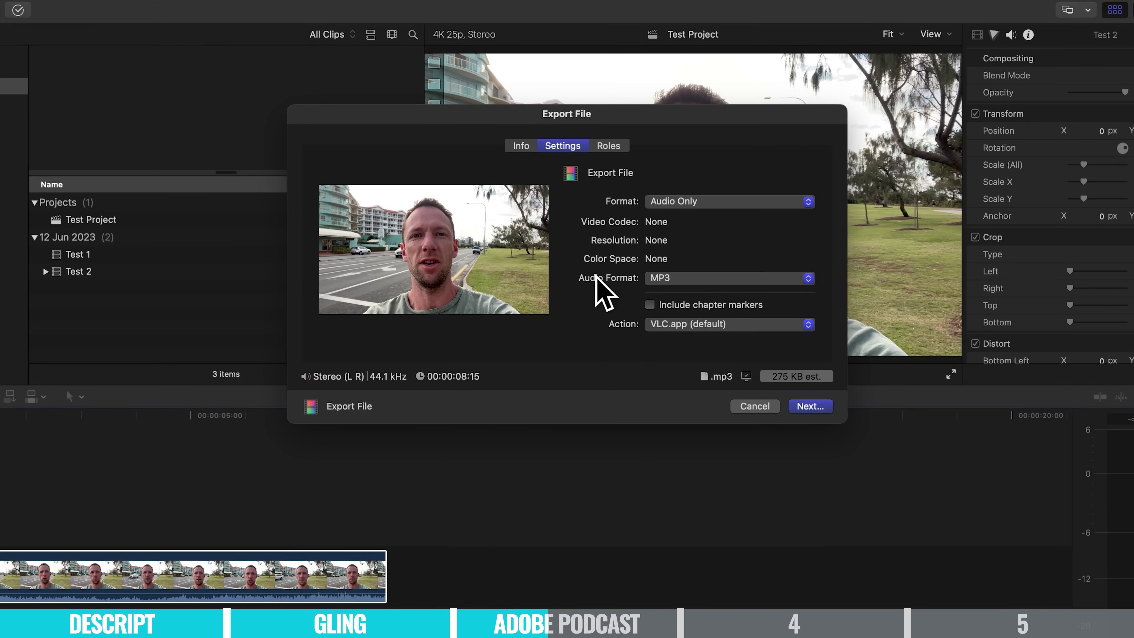
click(818, 405)
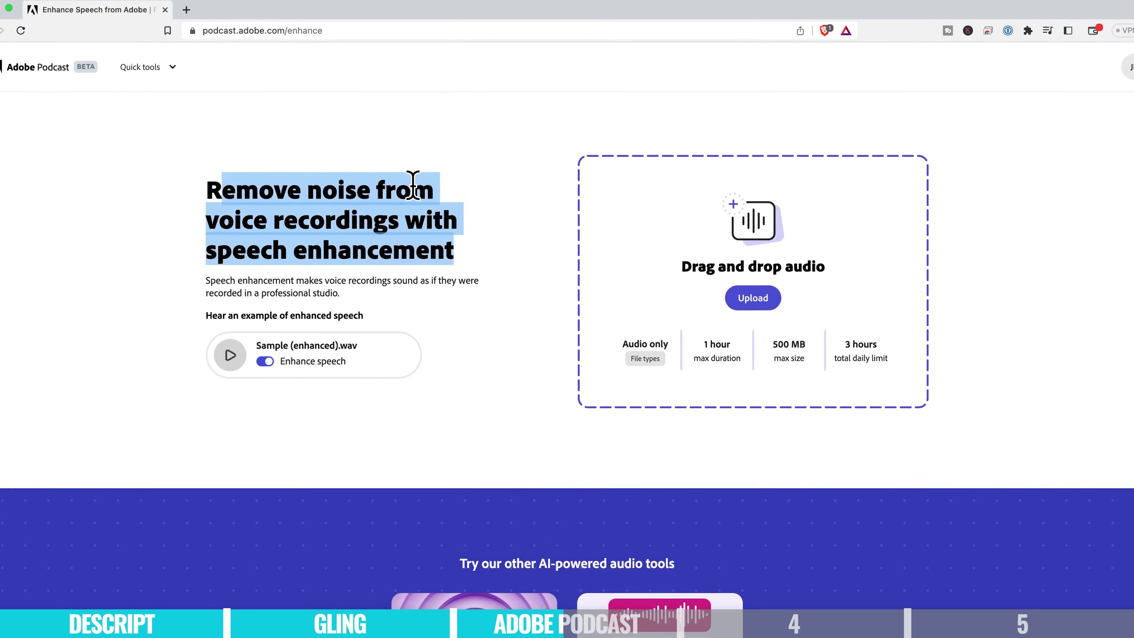
Step: Upload Test Project.mp3 to Enhance Speech for processing
click(764, 296)
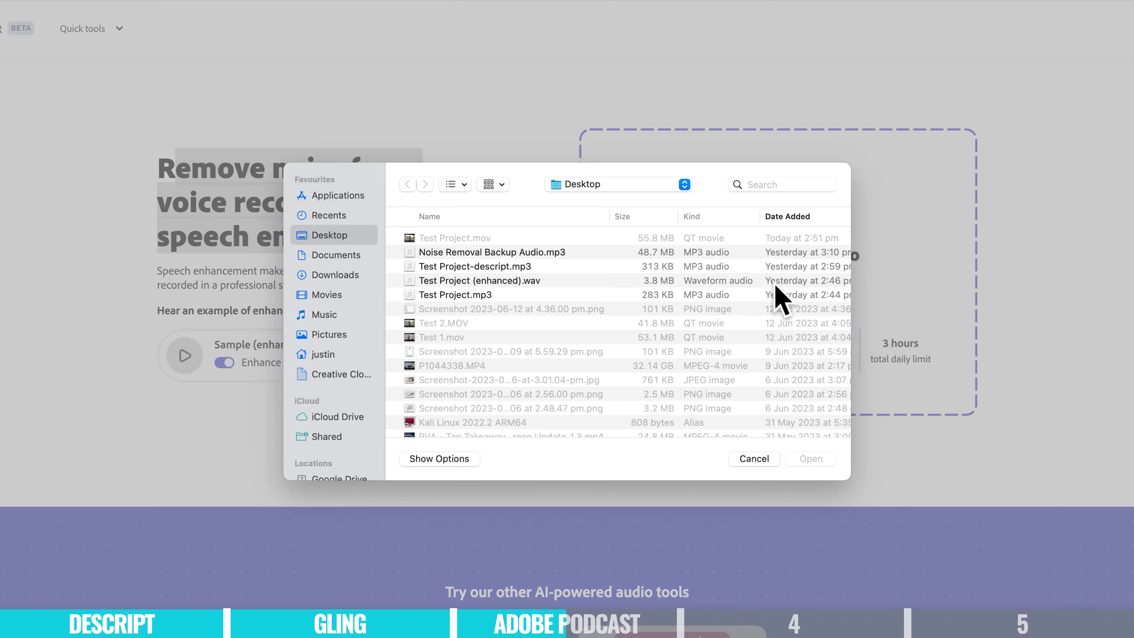
click(473, 295)
scroll(625, 380, down, 5)
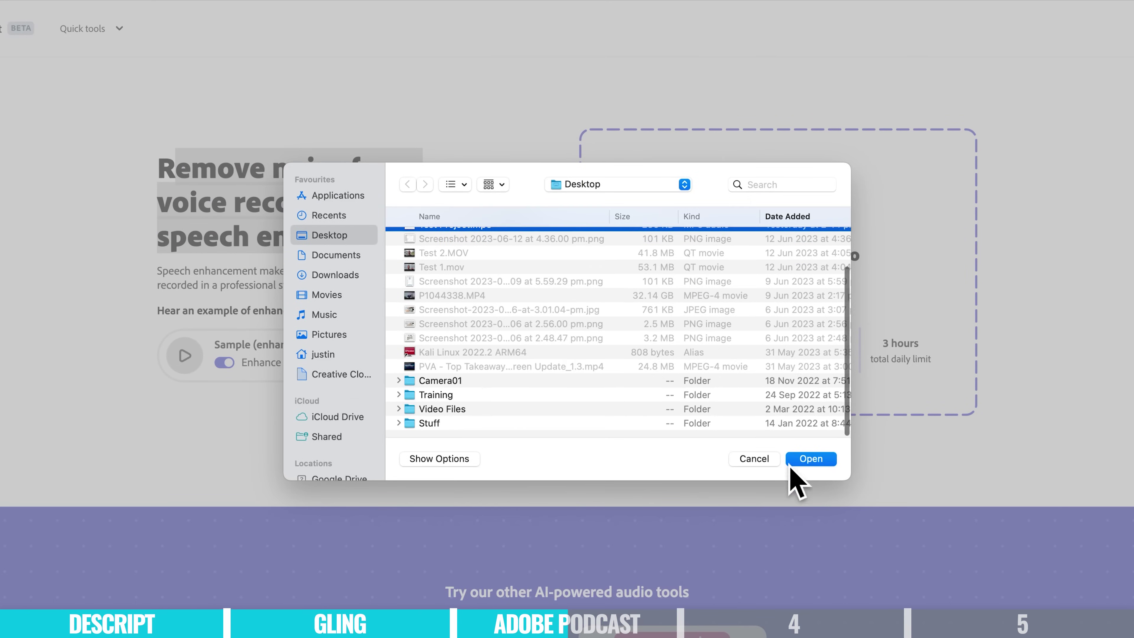
click(810, 459)
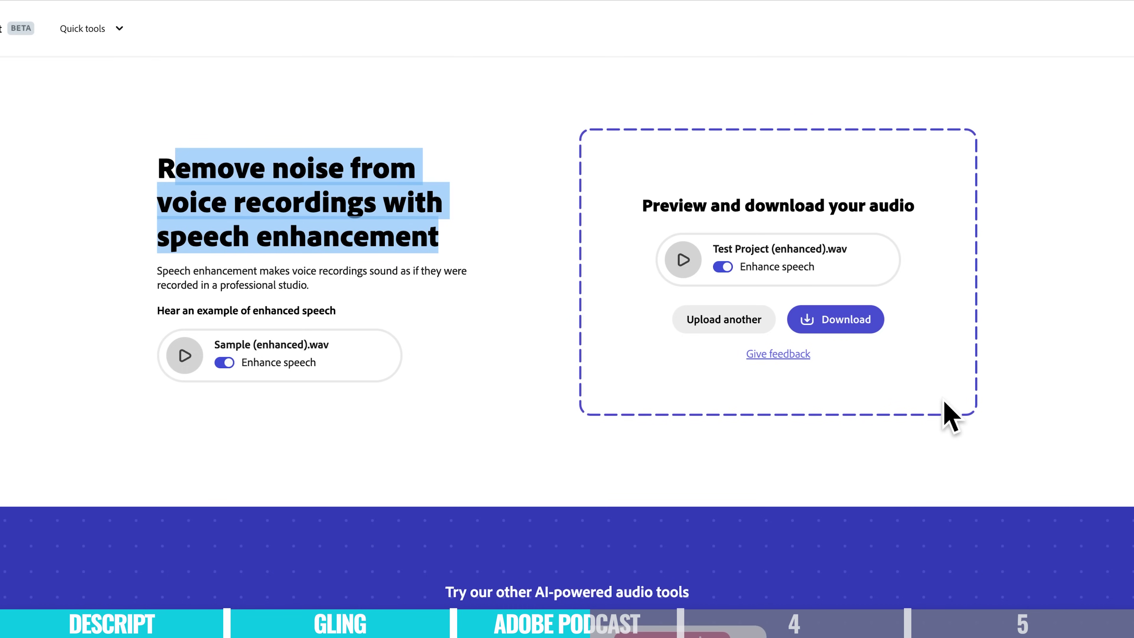
Step: Import the Test Project (enhanced) audio file into Final Cut Pro
click(854, 619)
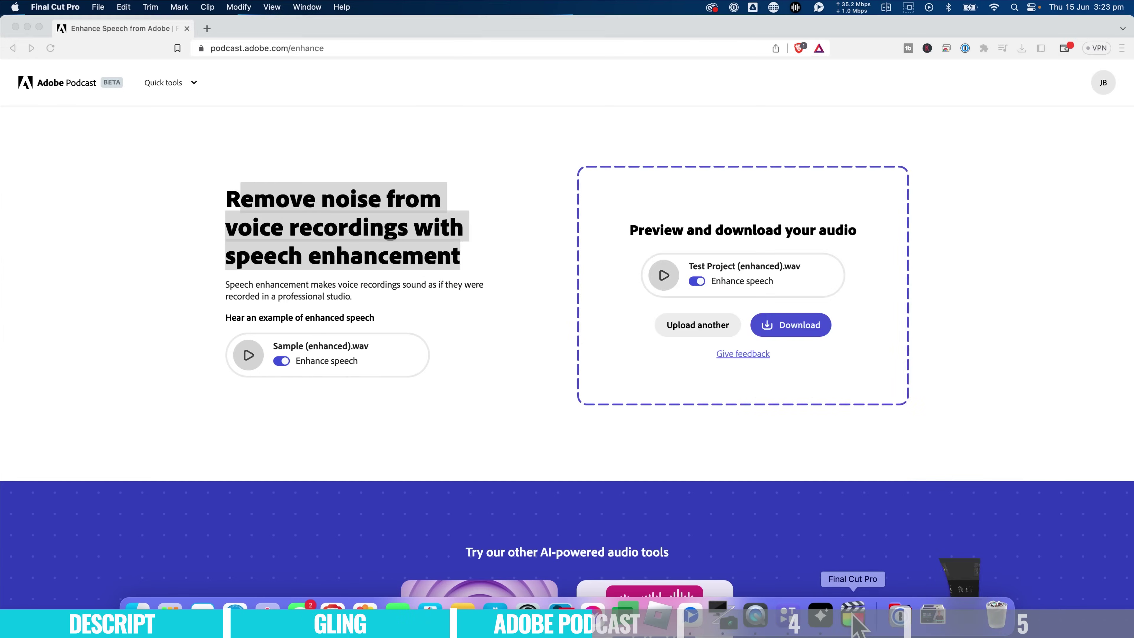
click(98, 7)
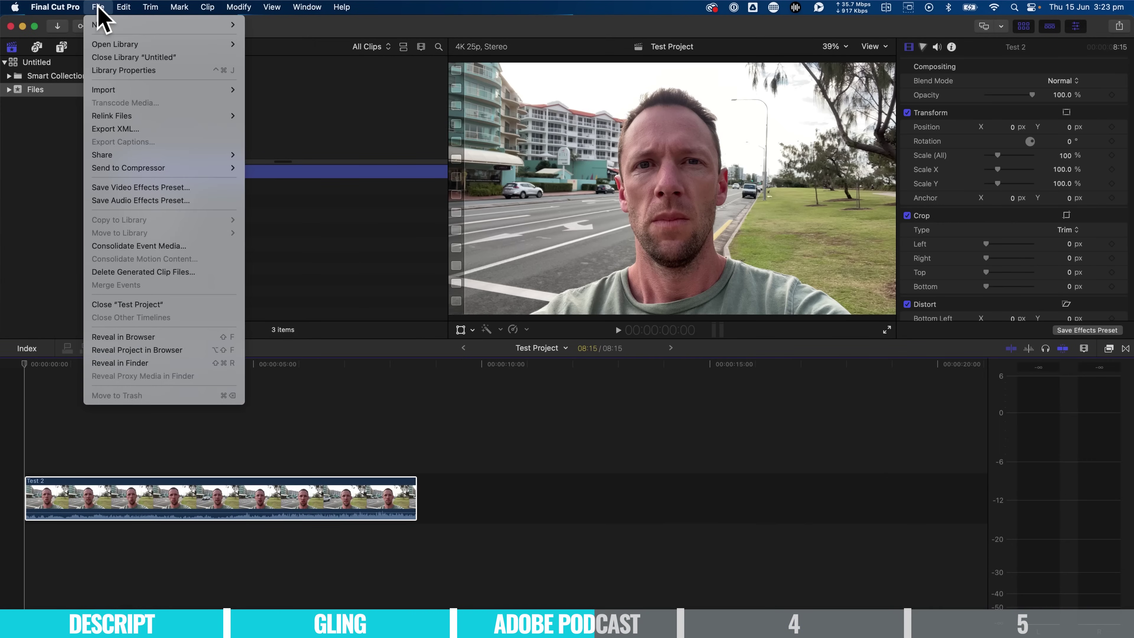
mouse_move(210, 92)
click(267, 90)
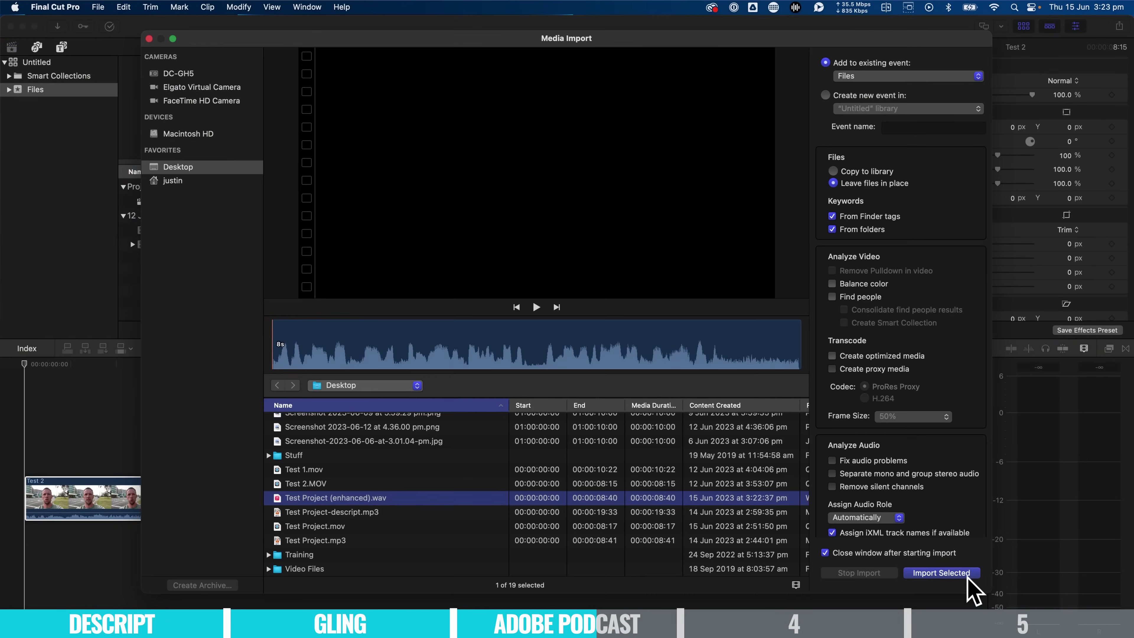
click(955, 575)
Step: Place the enhanced audio beneath Test 2 from the start and zoom into the timeline
drag(159, 230, 23, 539)
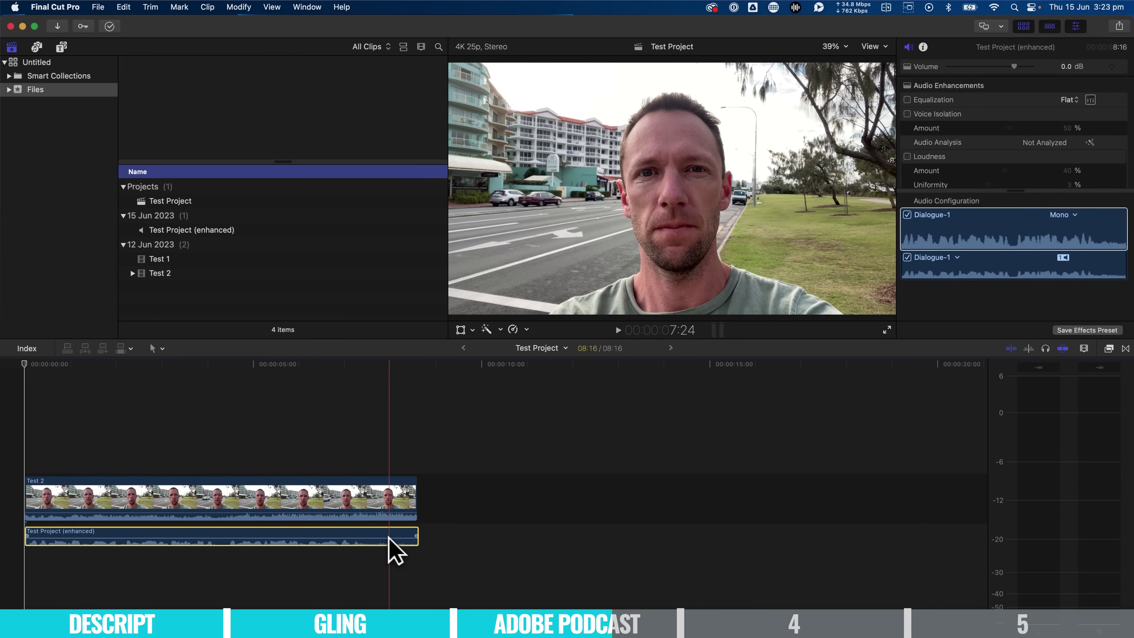
key(cmd+equal)
click(846, 543)
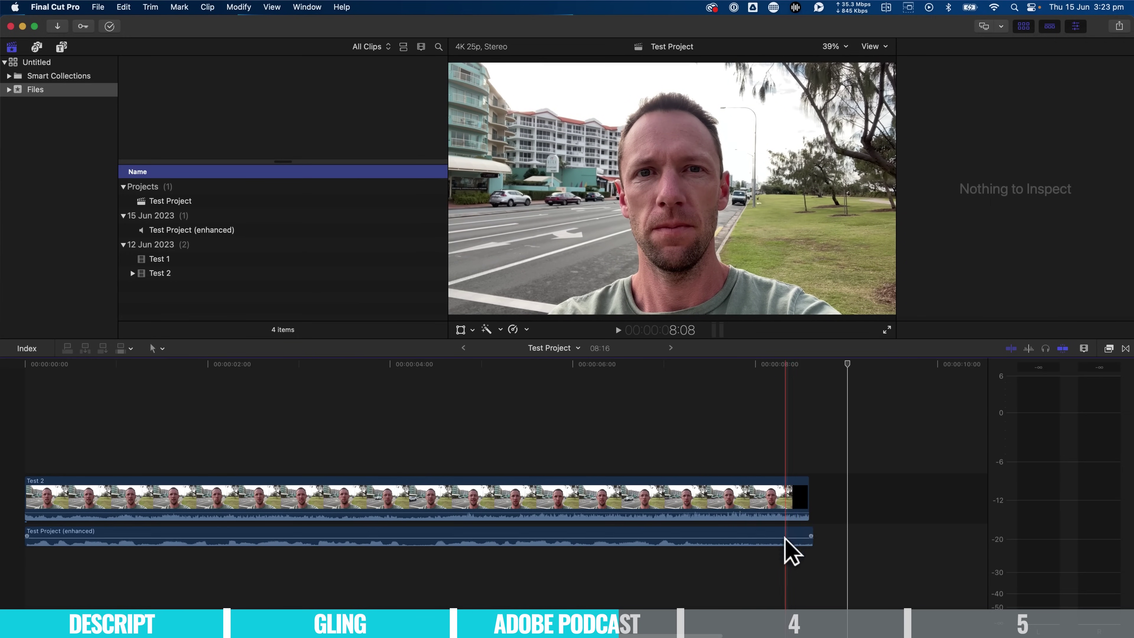
Step: Select the enhanced audio clip and play the project back briefly
click(179, 539)
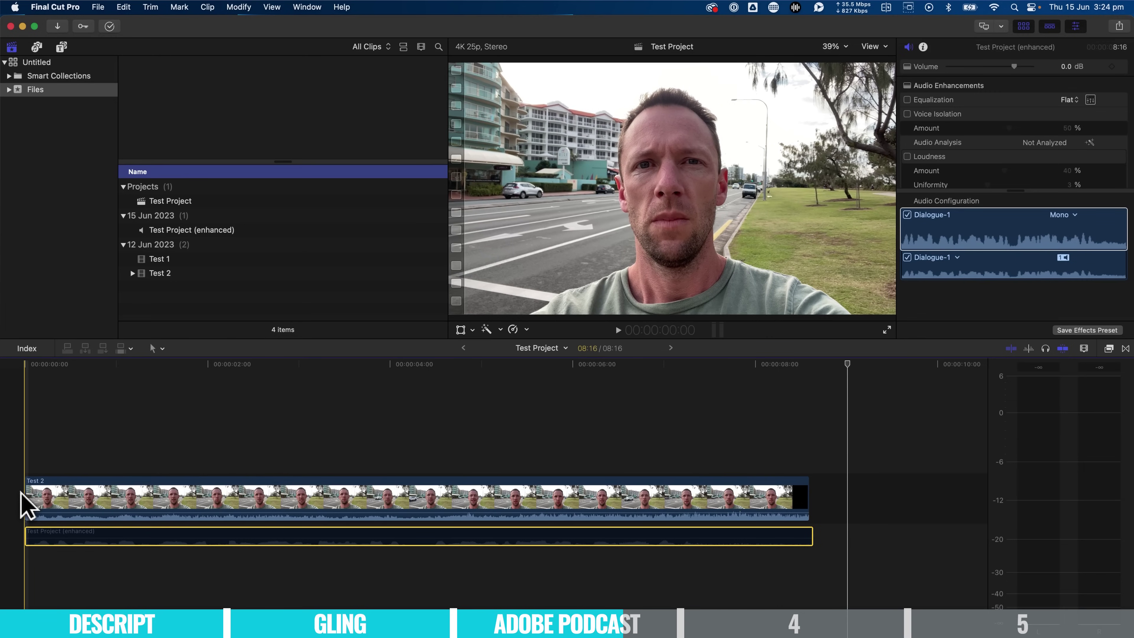
key(space)
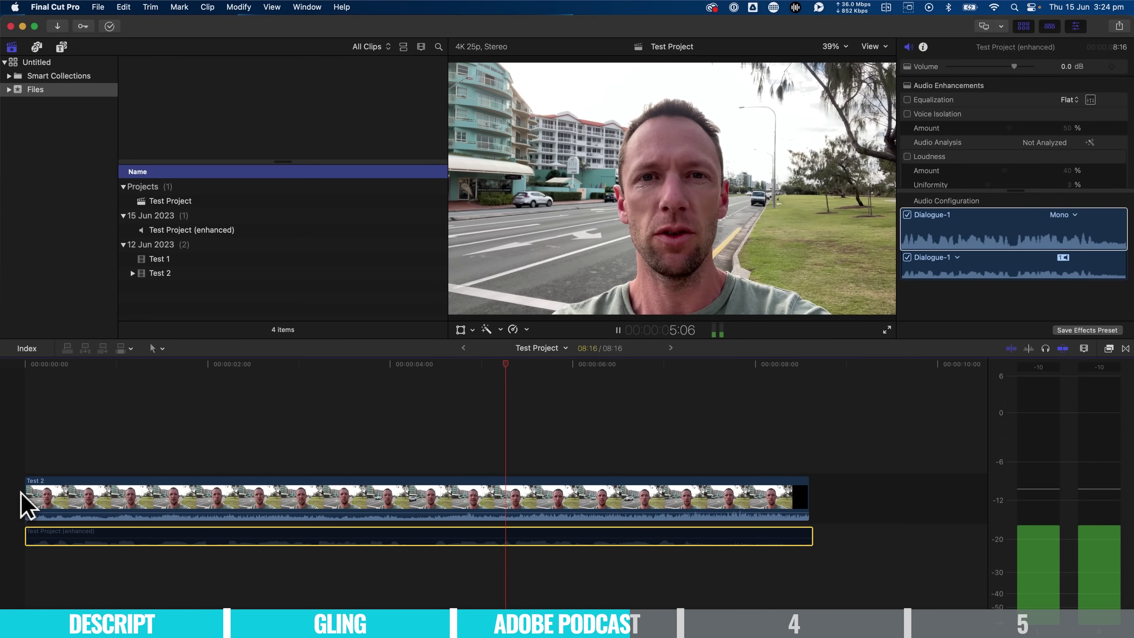
key(space)
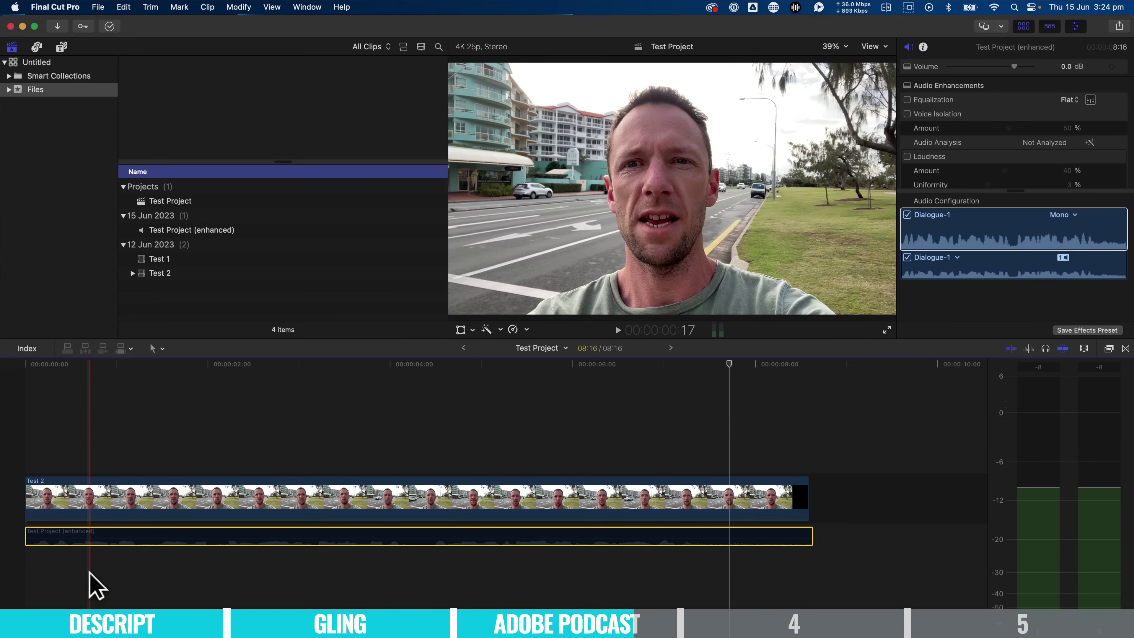
Step: Enable the enhanced audio clip and replay the project from the start
key(v)
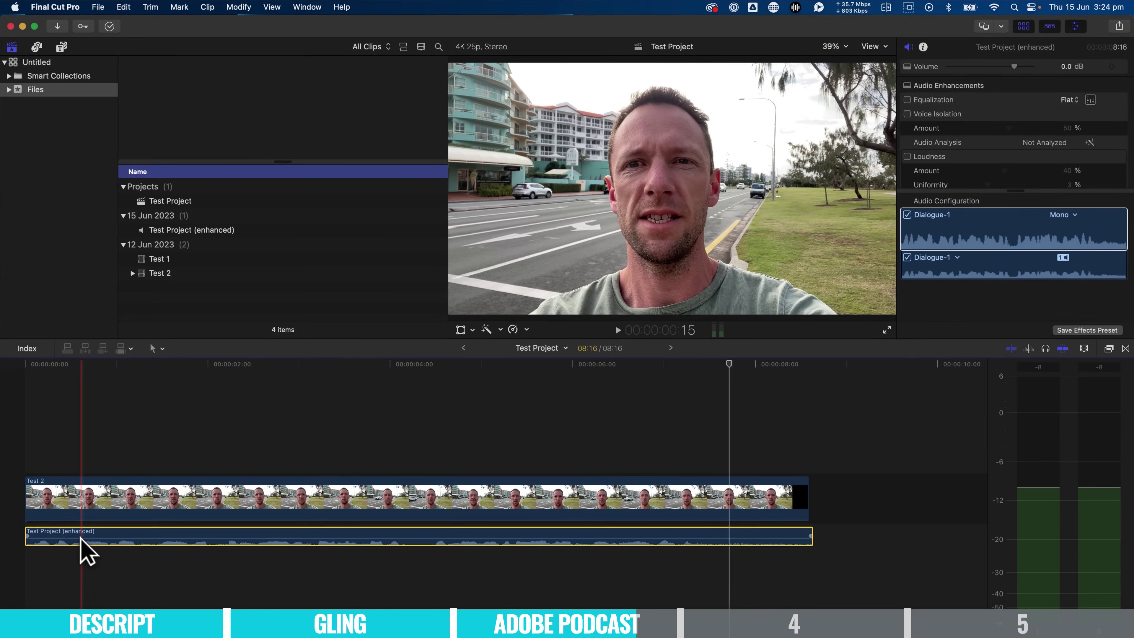
click(16, 528)
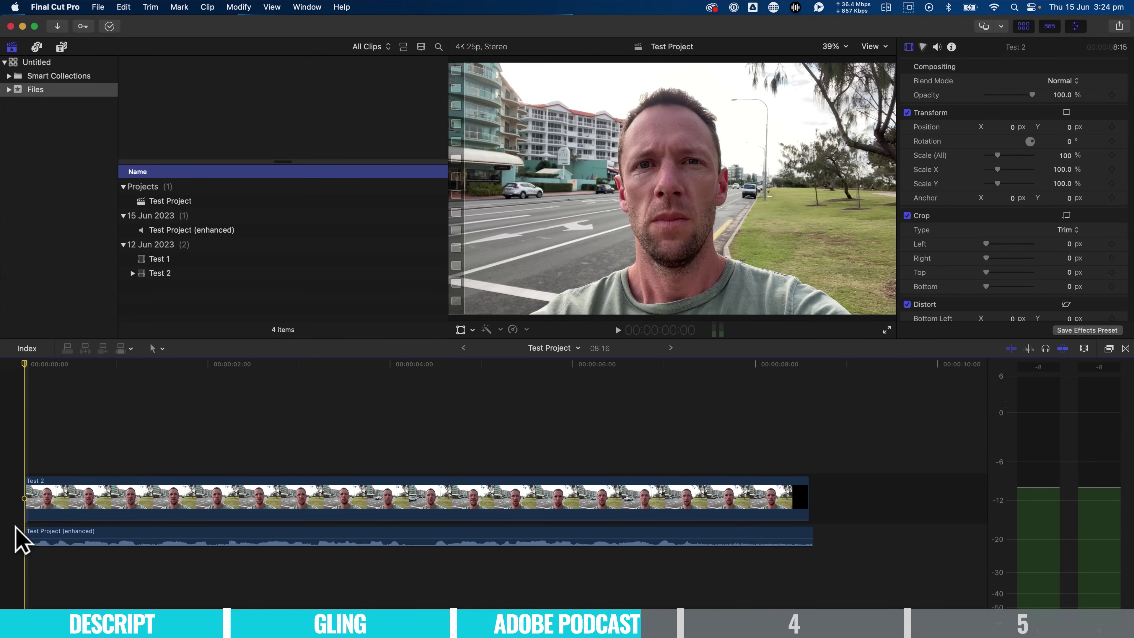
key(space)
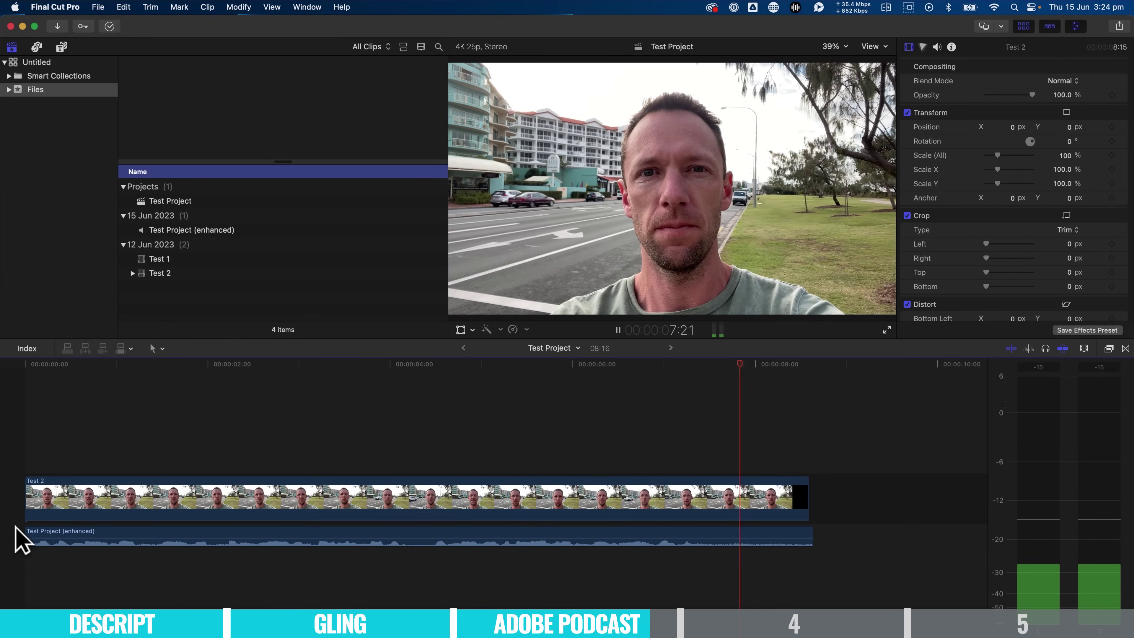
key(space)
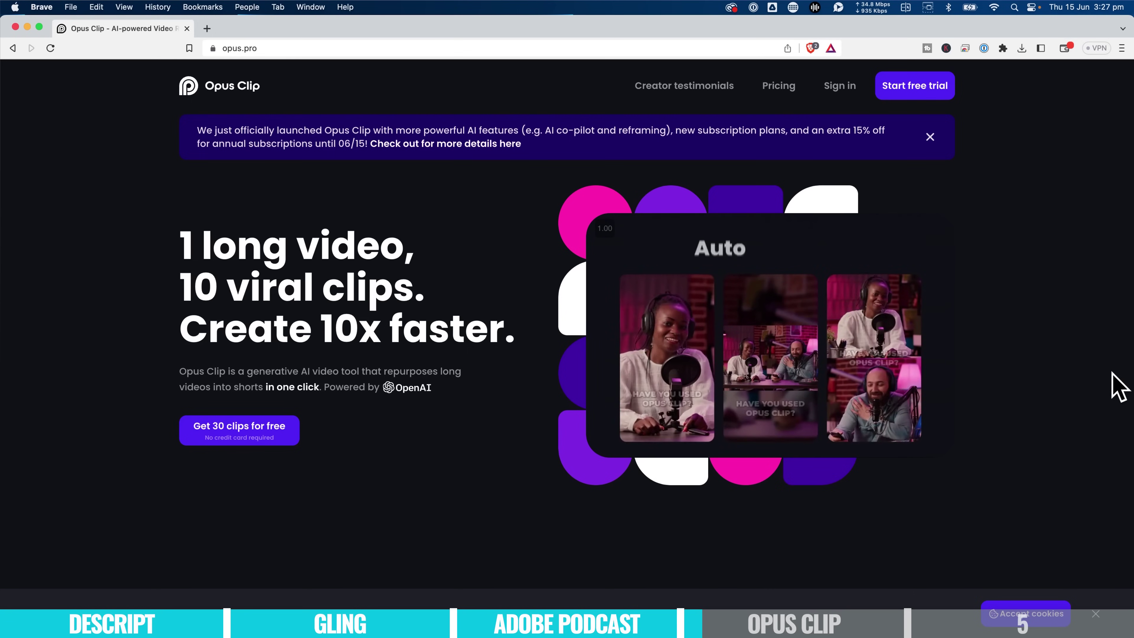
Step: Scroll the Opus Clip homepage down to the AI Keyword Highlighter section
scroll(438, 463, down, 10)
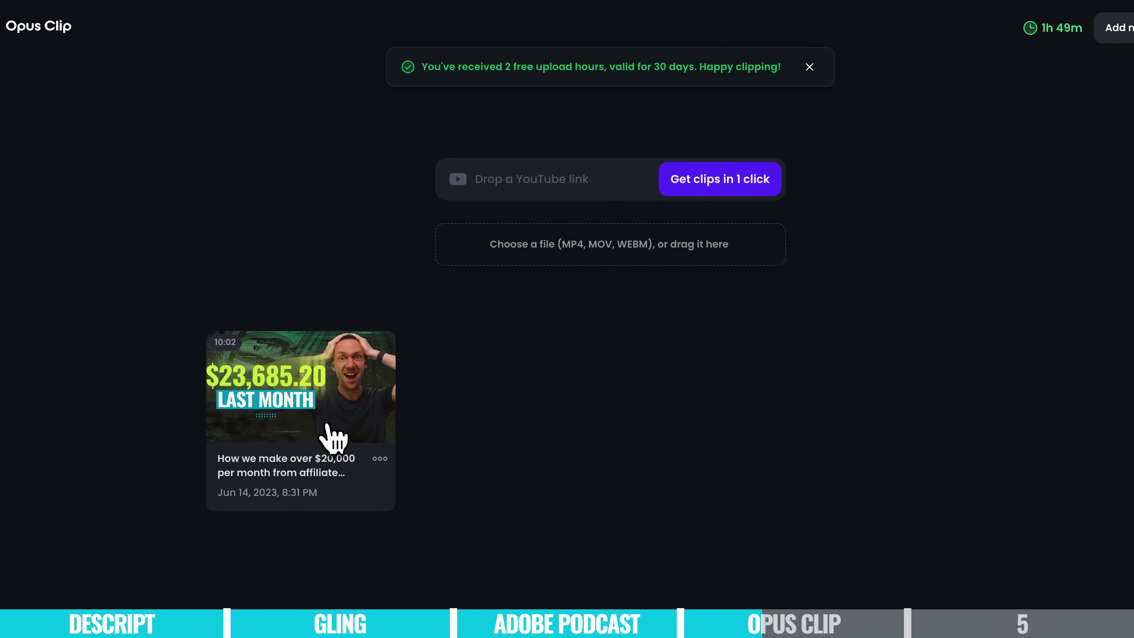
Step: Open the 10:02 affiliate-marketing project to view its generated clips
click(384, 432)
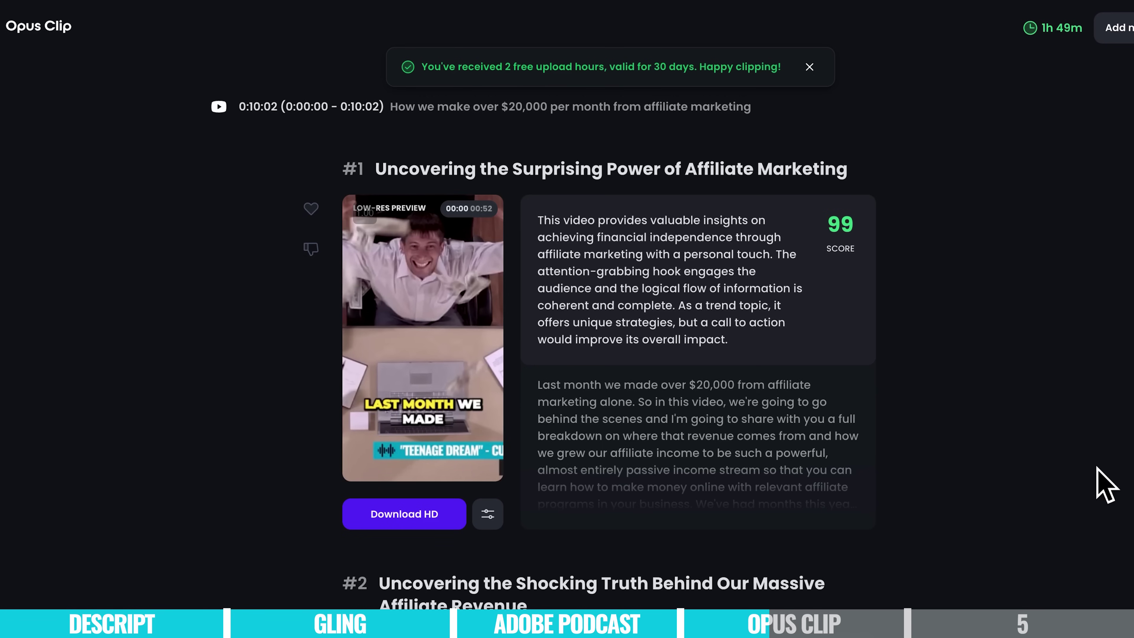
scroll(931, 211, down, 15)
scroll(931, 211, down, 10)
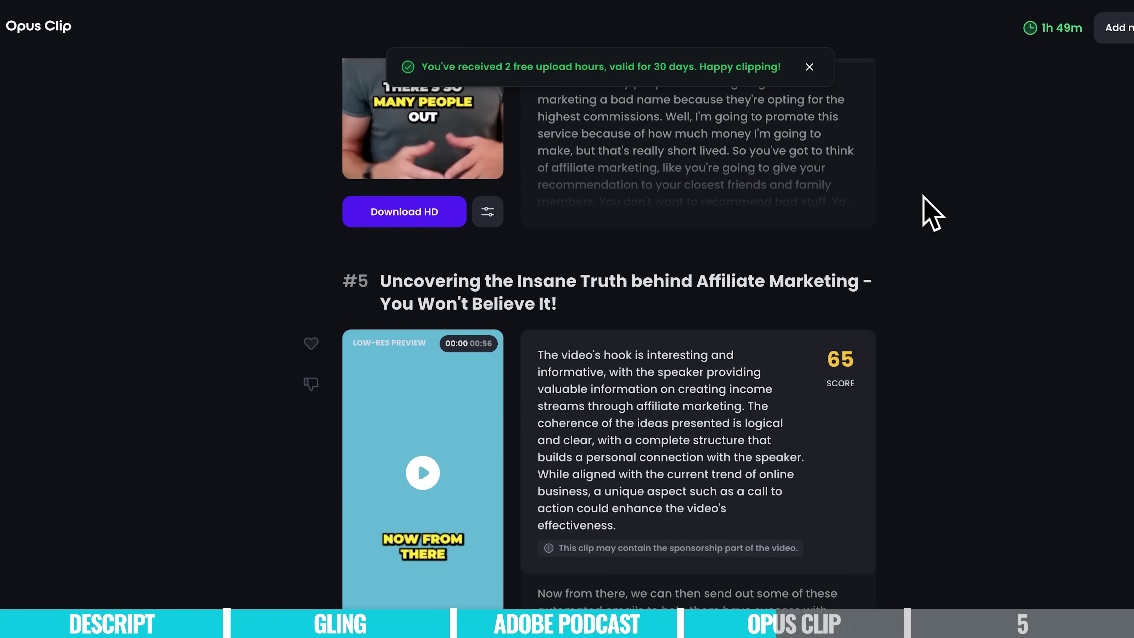
scroll(931, 211, up, 20)
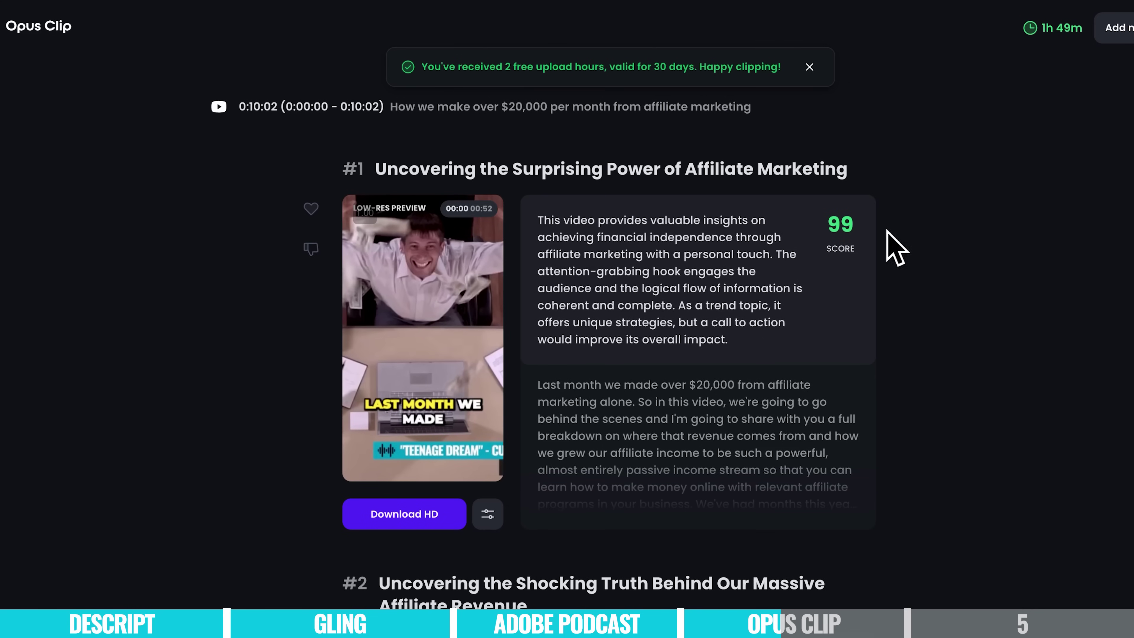
scroll(886, 293, down, 20)
scroll(887, 293, up, 6)
scroll(886, 302, down, 6)
scroll(886, 302, up, 20)
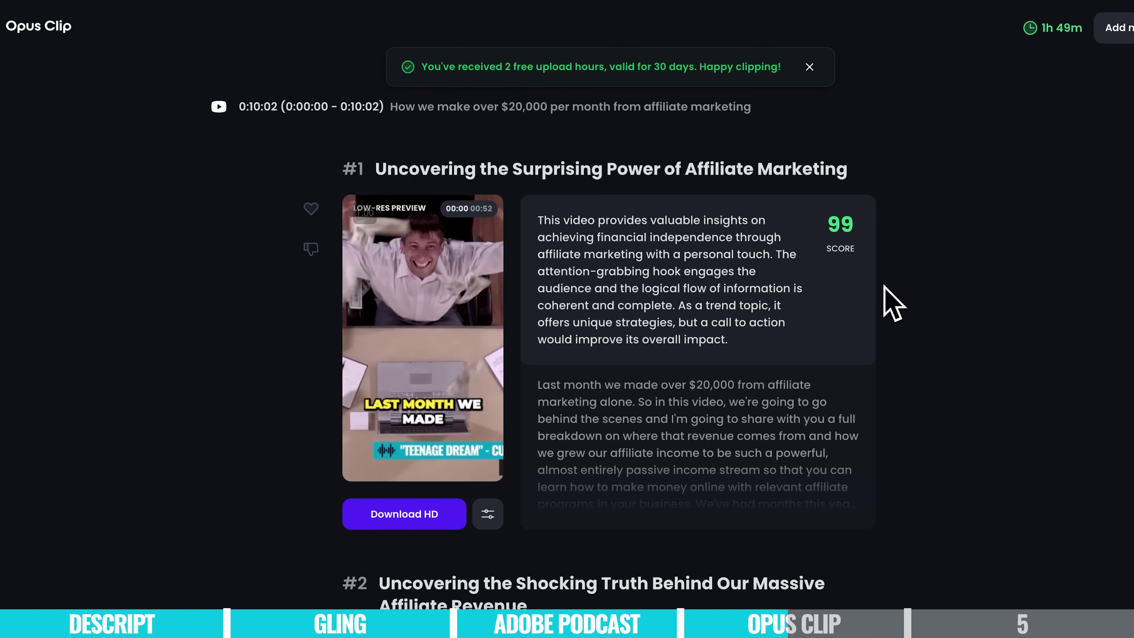
Step: Turn on the auto intro caption for clip #1 and review its Brand styling settings
click(488, 514)
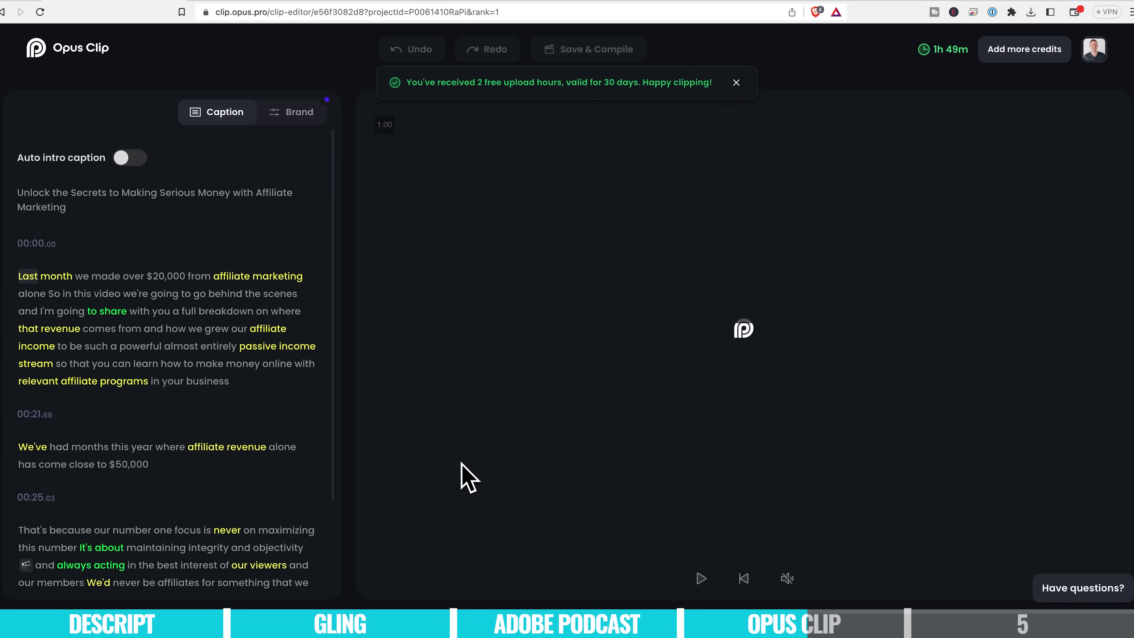
click(125, 157)
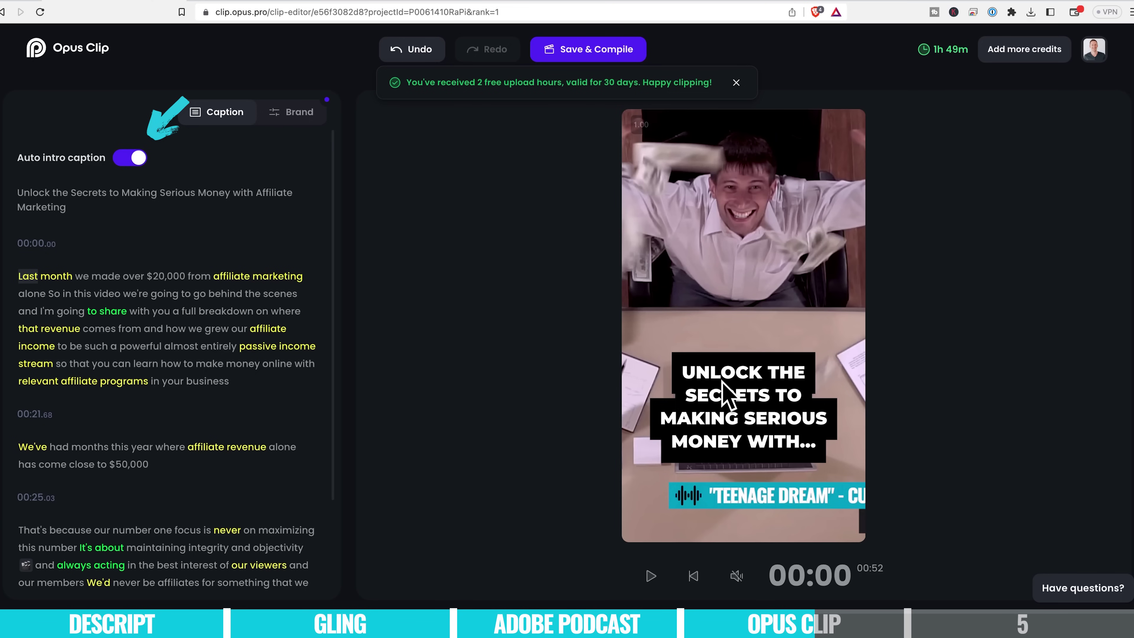
scroll(151, 393, down, 3)
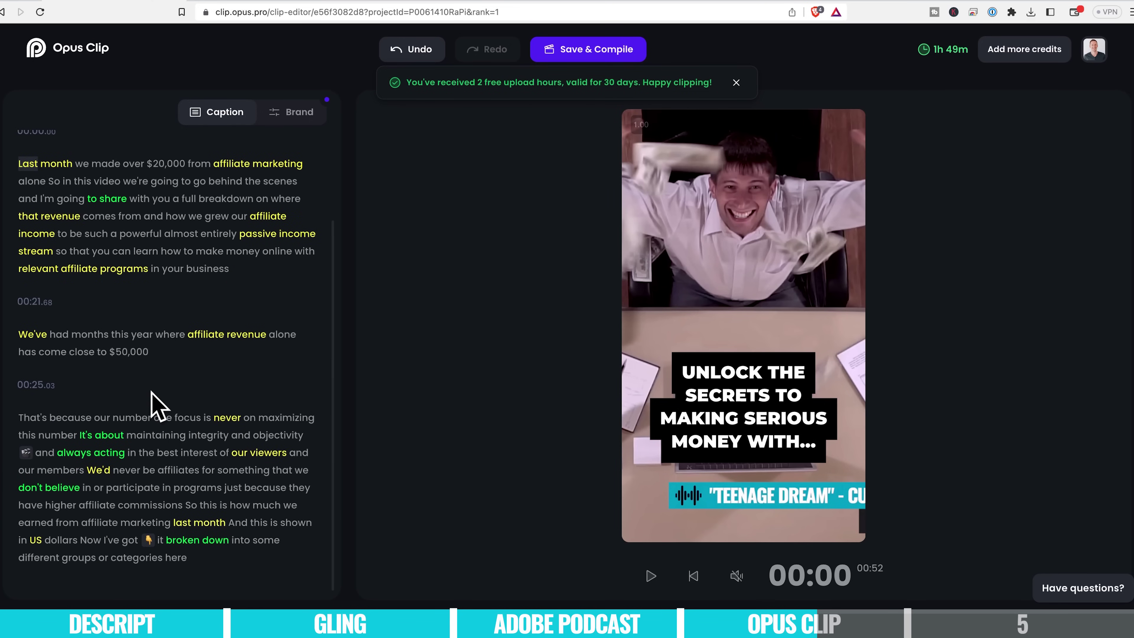
click(304, 108)
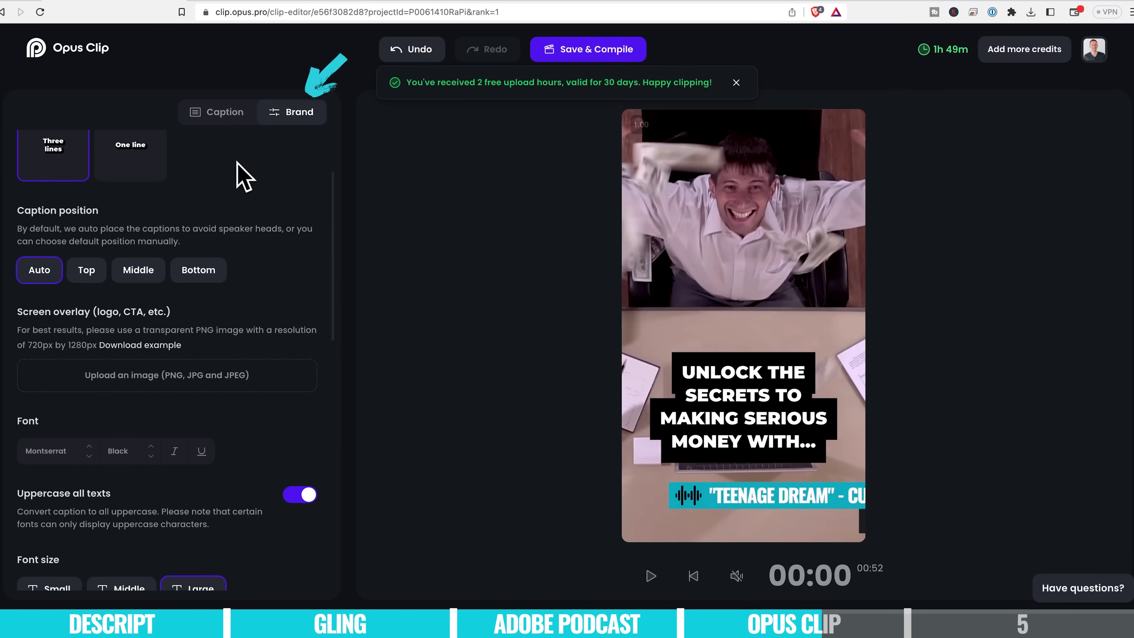
scroll(273, 194, up, 2)
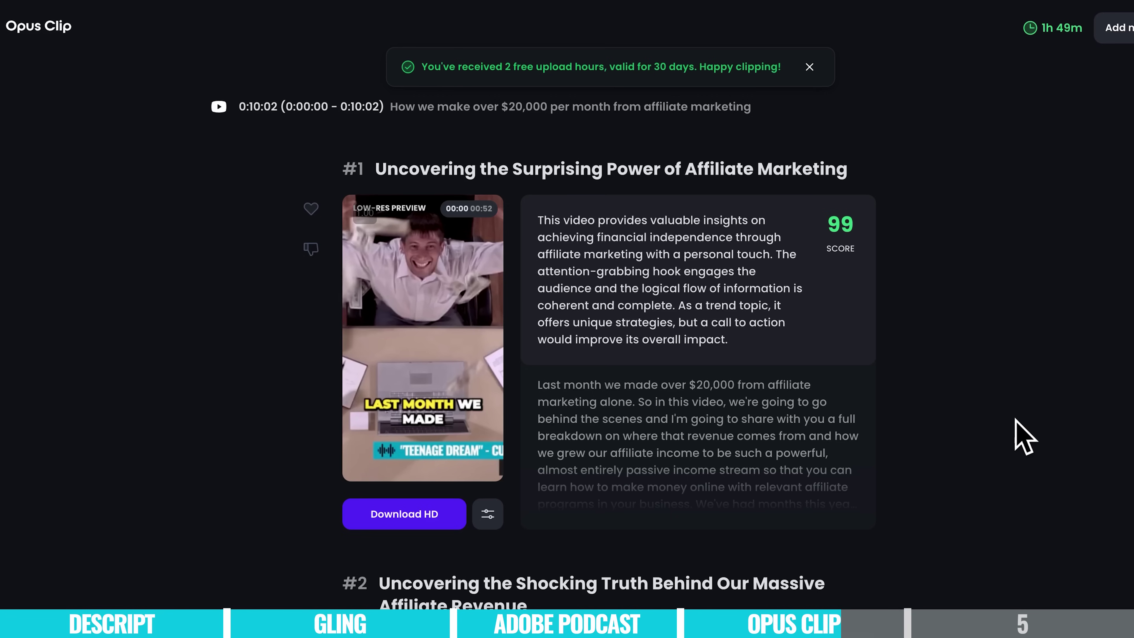
Step: Play clip #1's preview and start downloading it in HD
scroll(1022, 436, down, 5)
scroll(952, 435, up, 5)
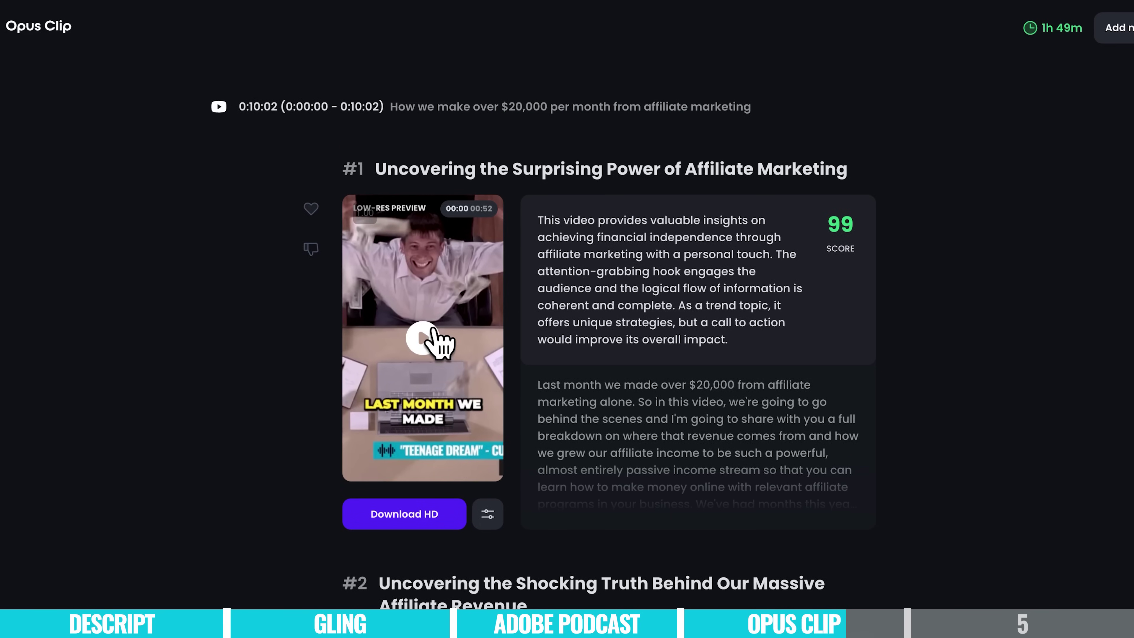
click(426, 335)
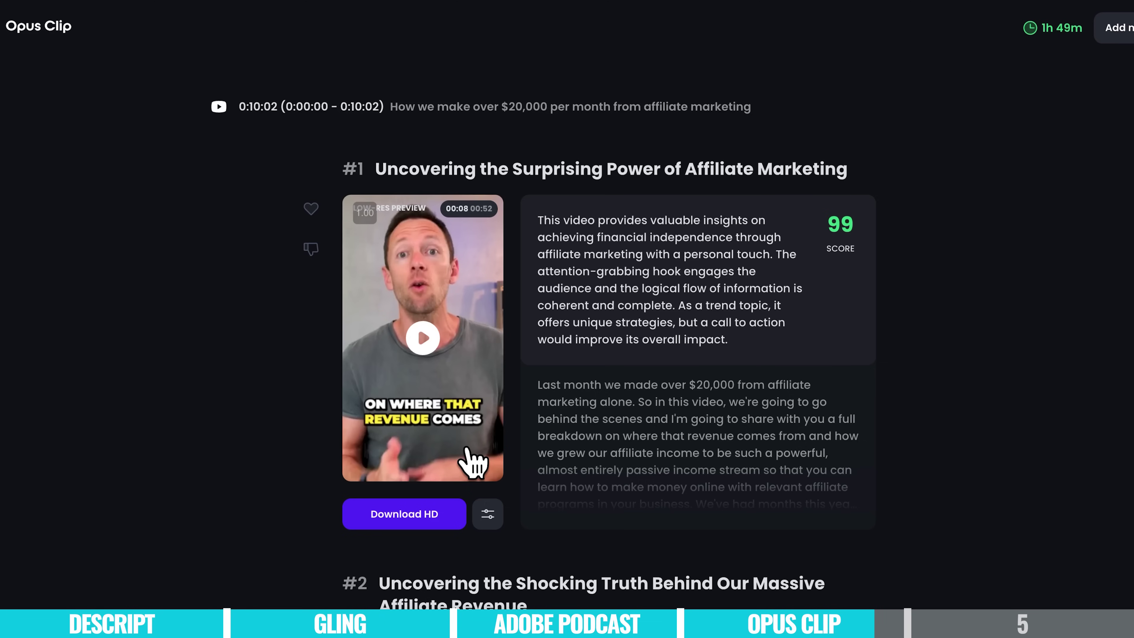
click(451, 522)
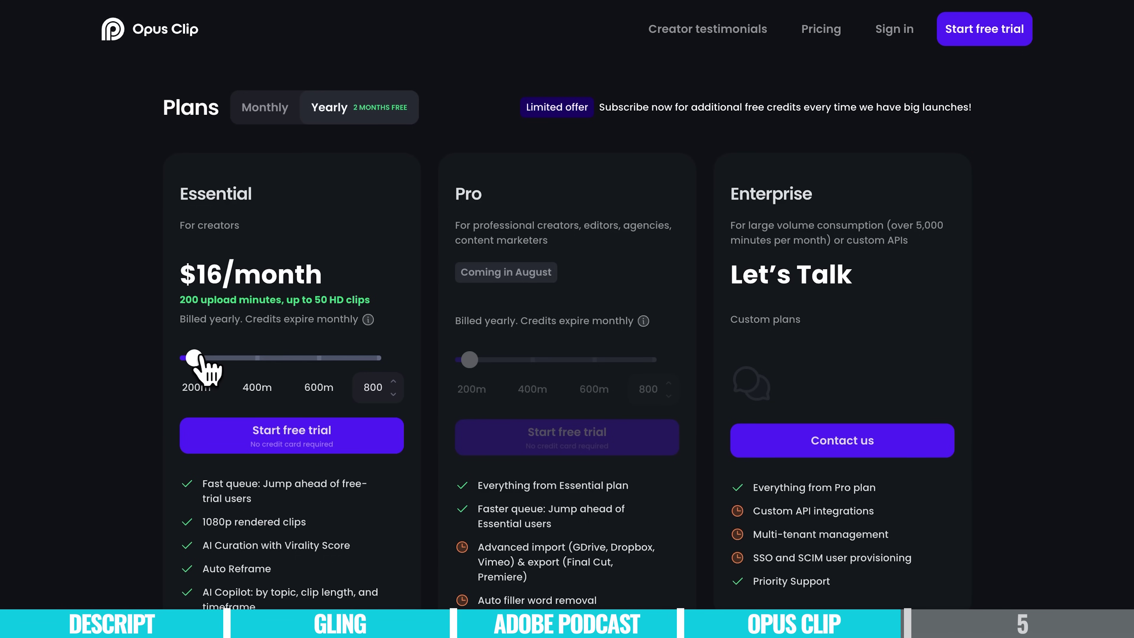
Step: Slide the Essential plan from 200 to 400 upload minutes to show its $32/month price
drag(214, 358, 310, 367)
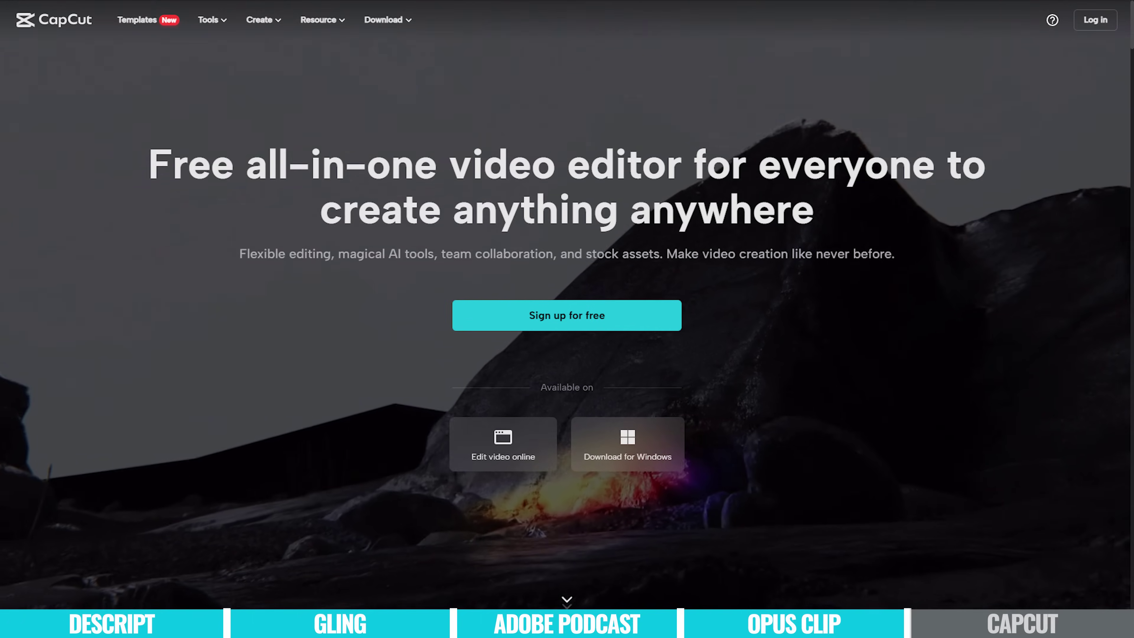
Step: Scroll the CapCut homepage past the template gallery and the 'Smart tools. High efficiency.' section
scroll(567, 313, down, 5)
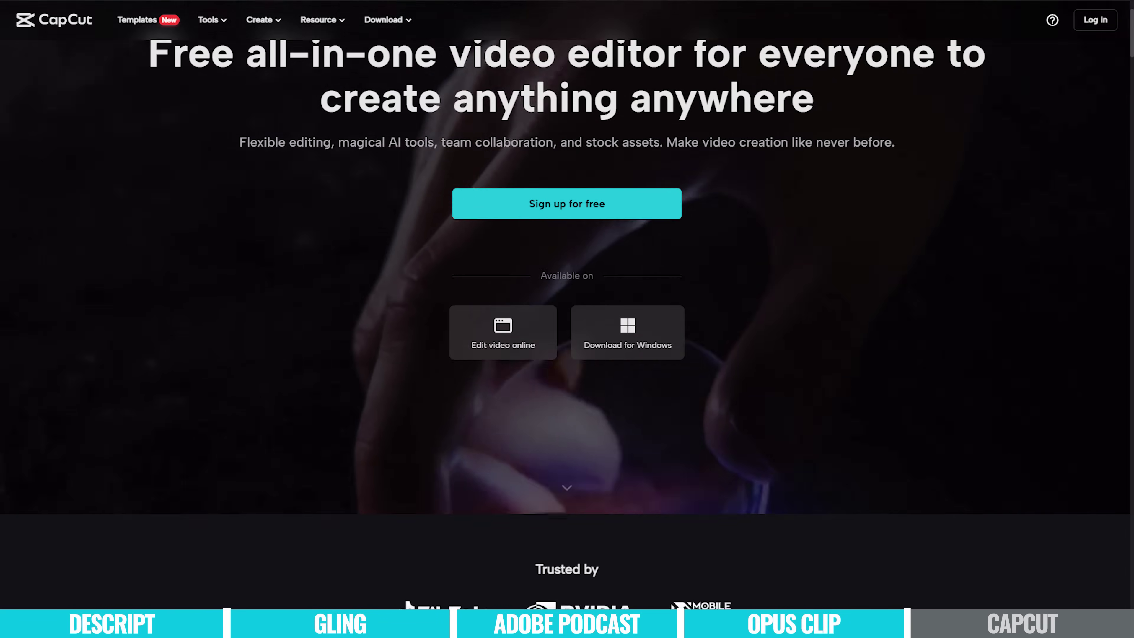
scroll(567, 313, down, 5)
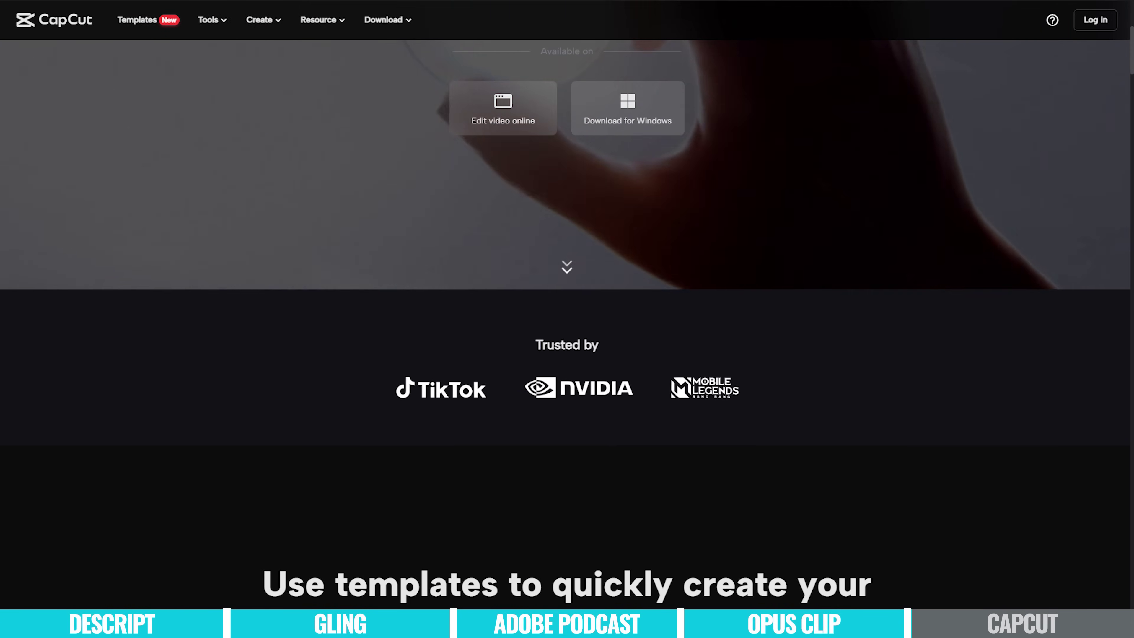
scroll(568, 312, down, 5)
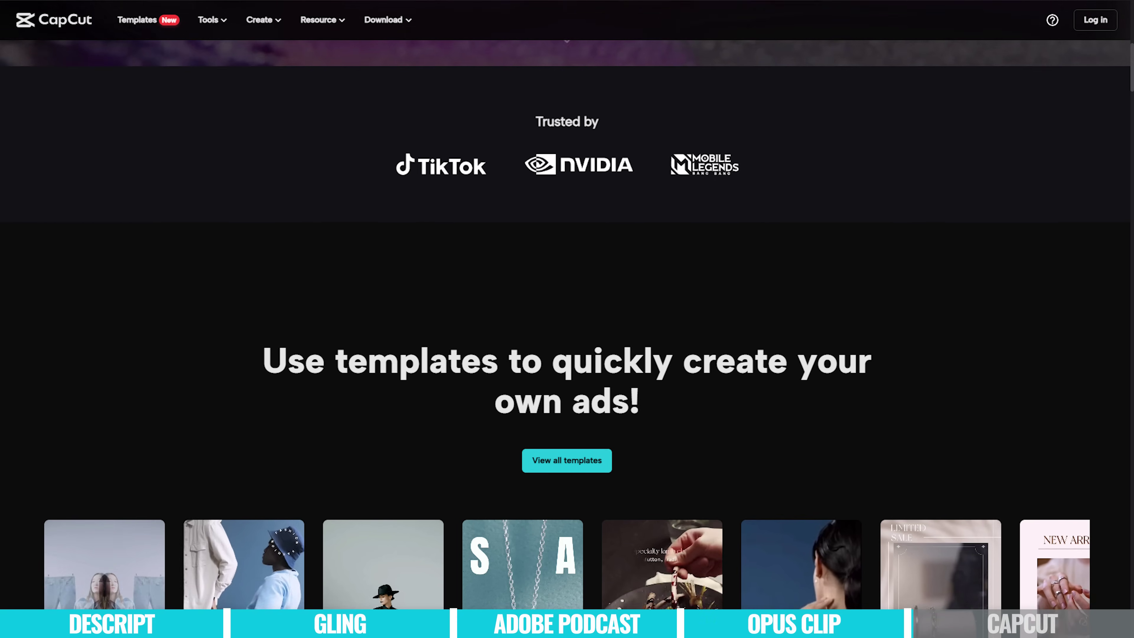
scroll(567, 312, down, 5)
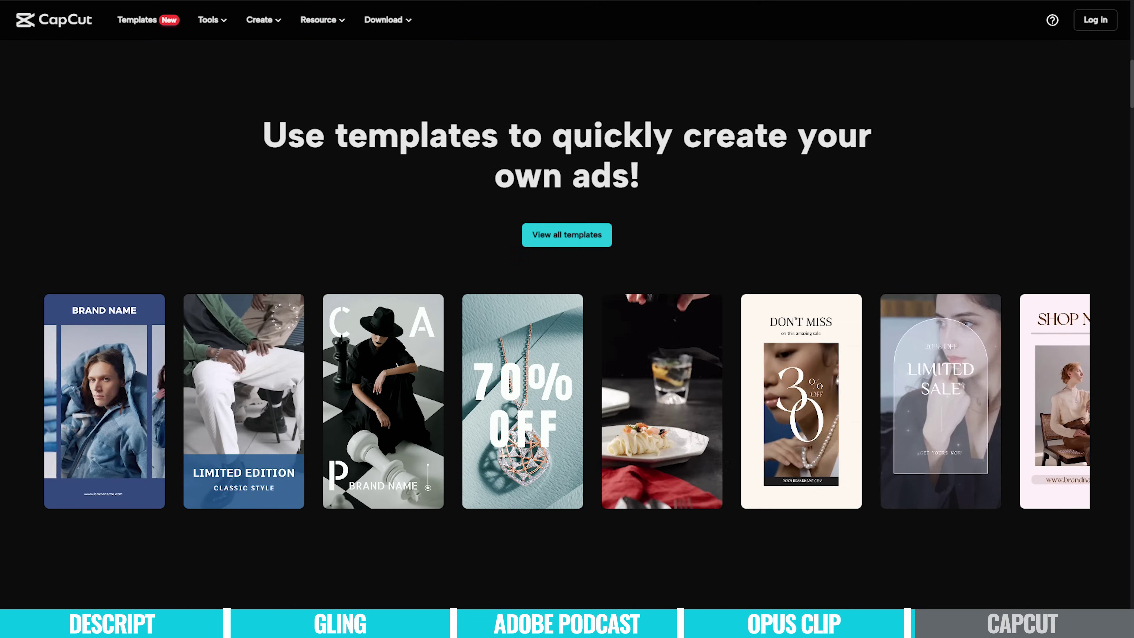
scroll(567, 313, down, 5)
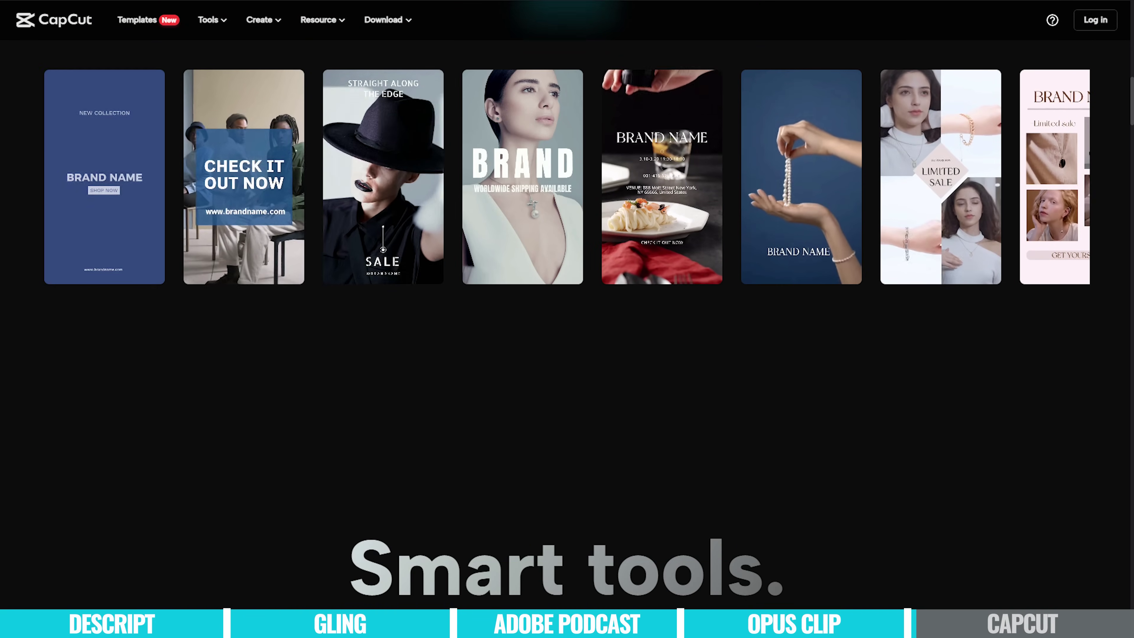
scroll(567, 312, down, 5)
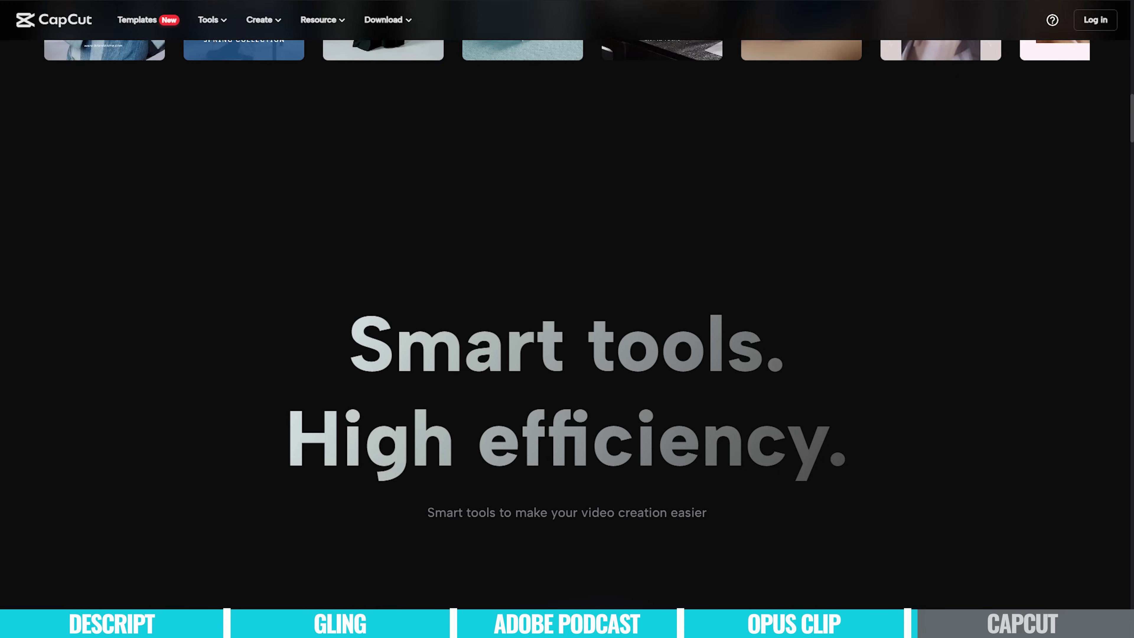
scroll(568, 312, down, 4)
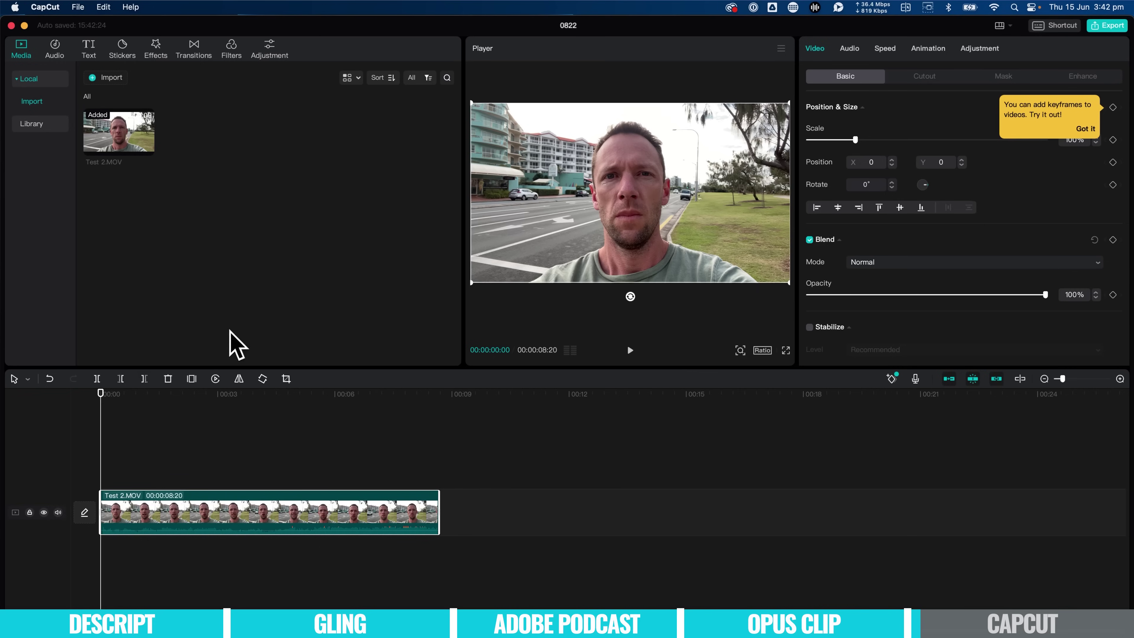
Step: Auto-generate captions from Test 2.MOV's speech and scrub forward to preview them
mouse_move(124, 139)
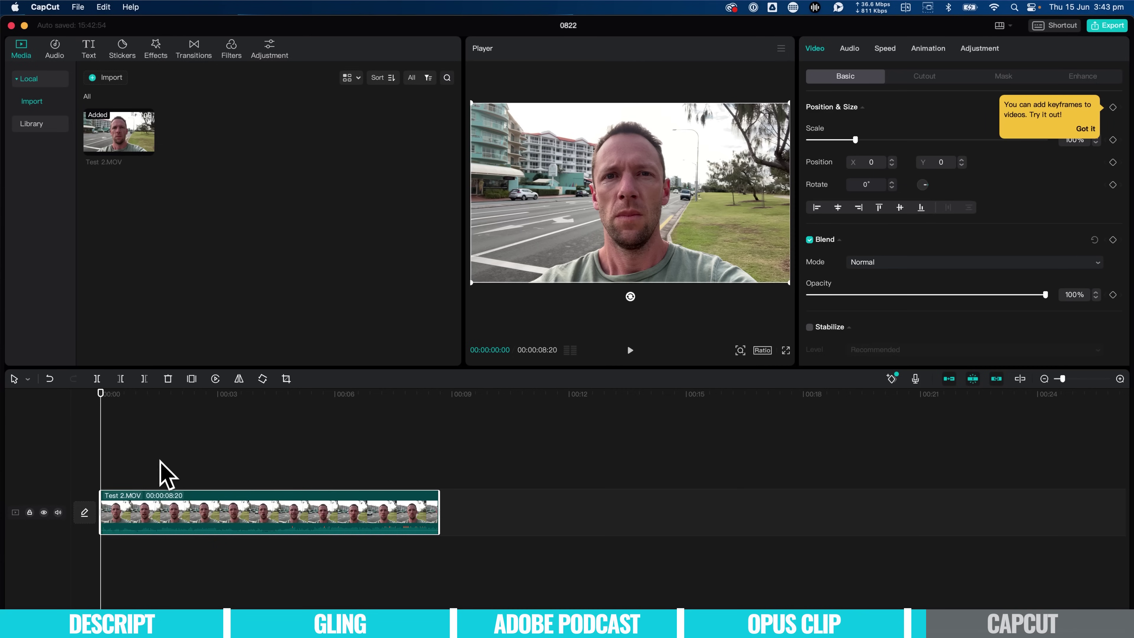
click(89, 50)
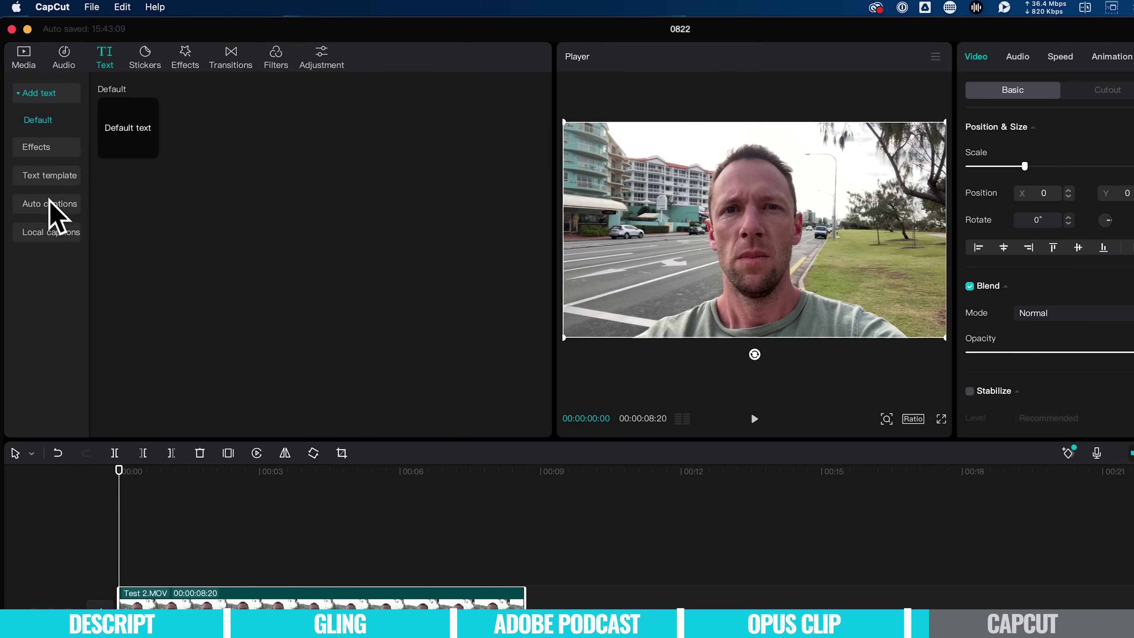
click(49, 199)
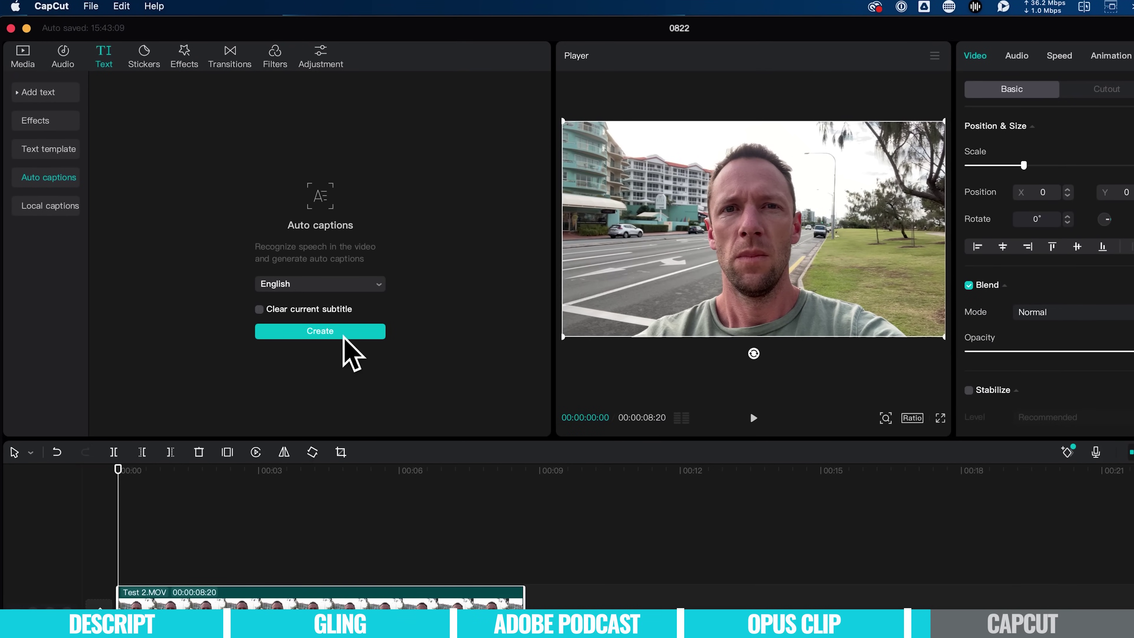
click(333, 330)
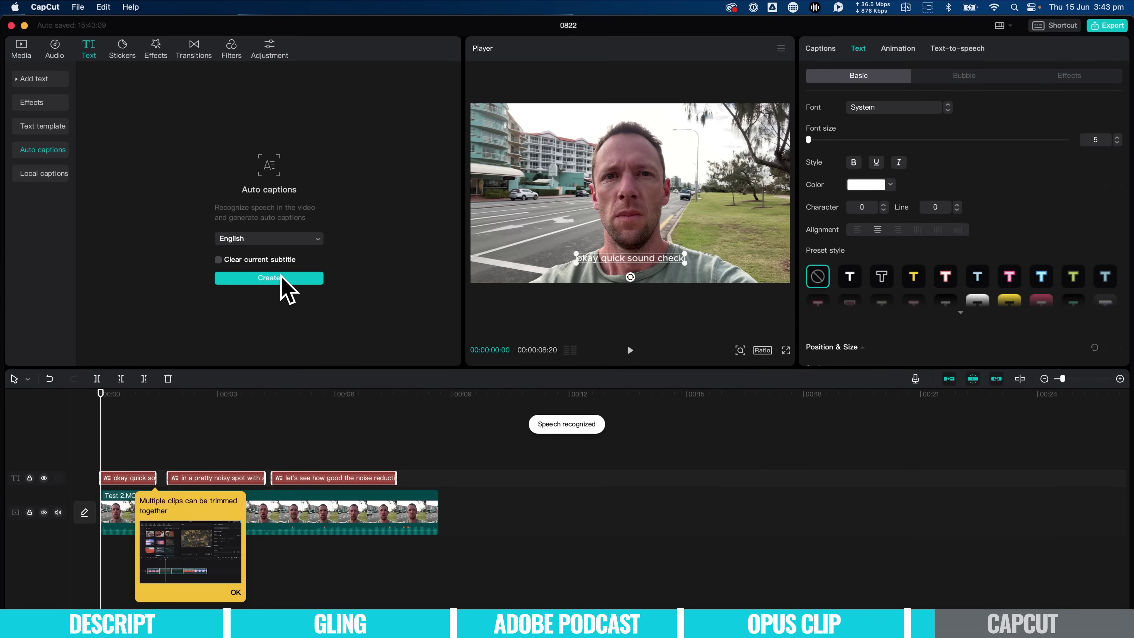
drag(101, 404, 206, 424)
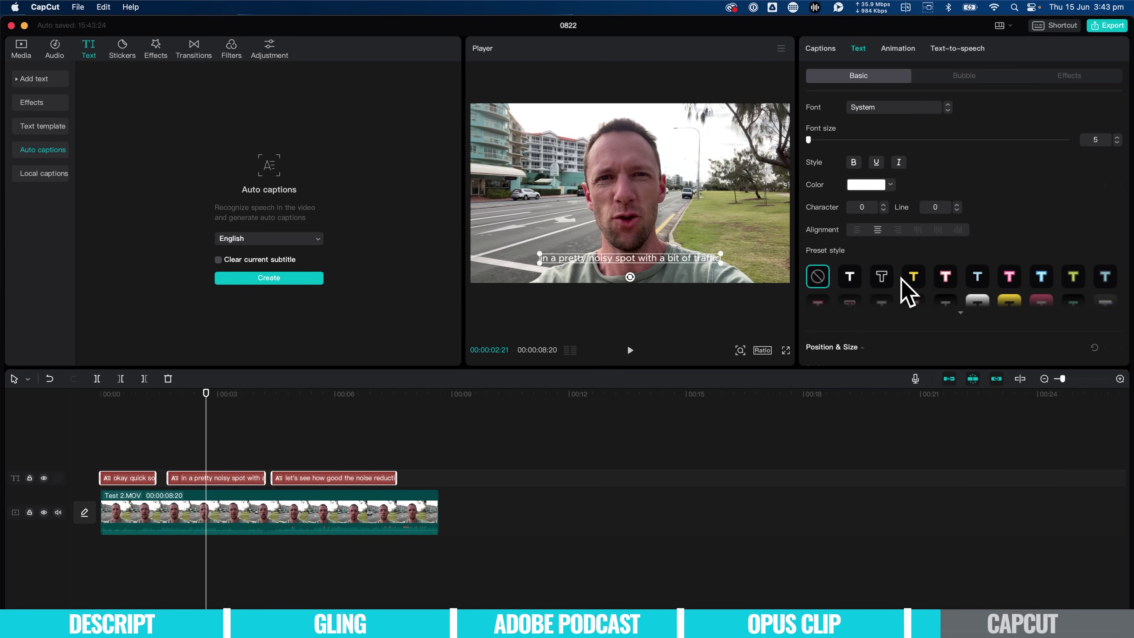
Step: Try pink and outlined preset caption styles, settling on the light blue one
click(945, 278)
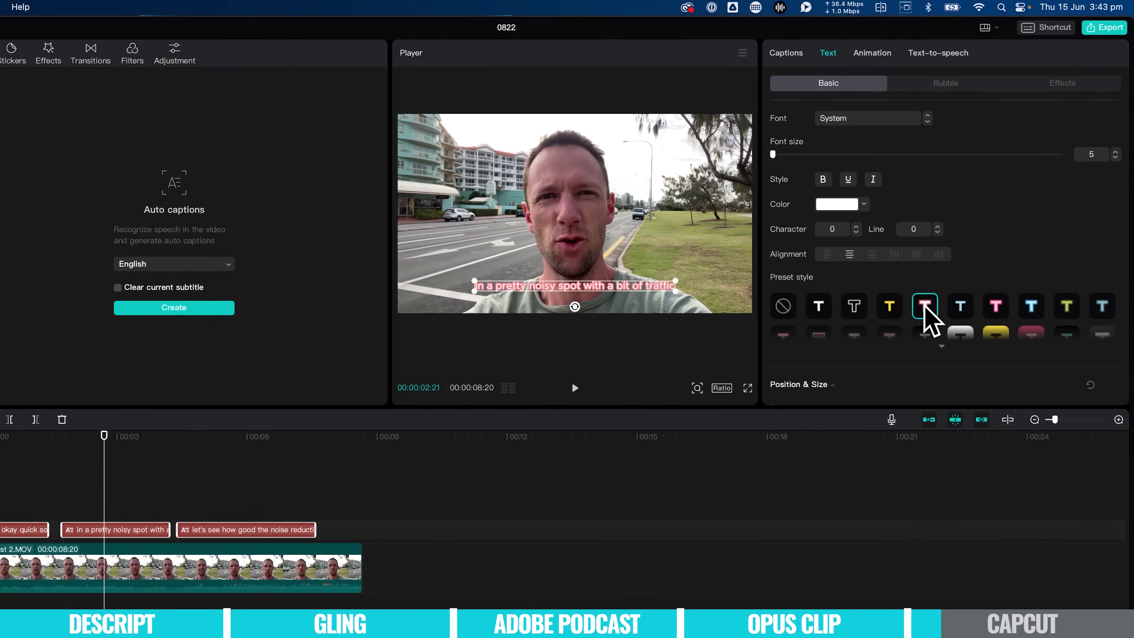
click(970, 307)
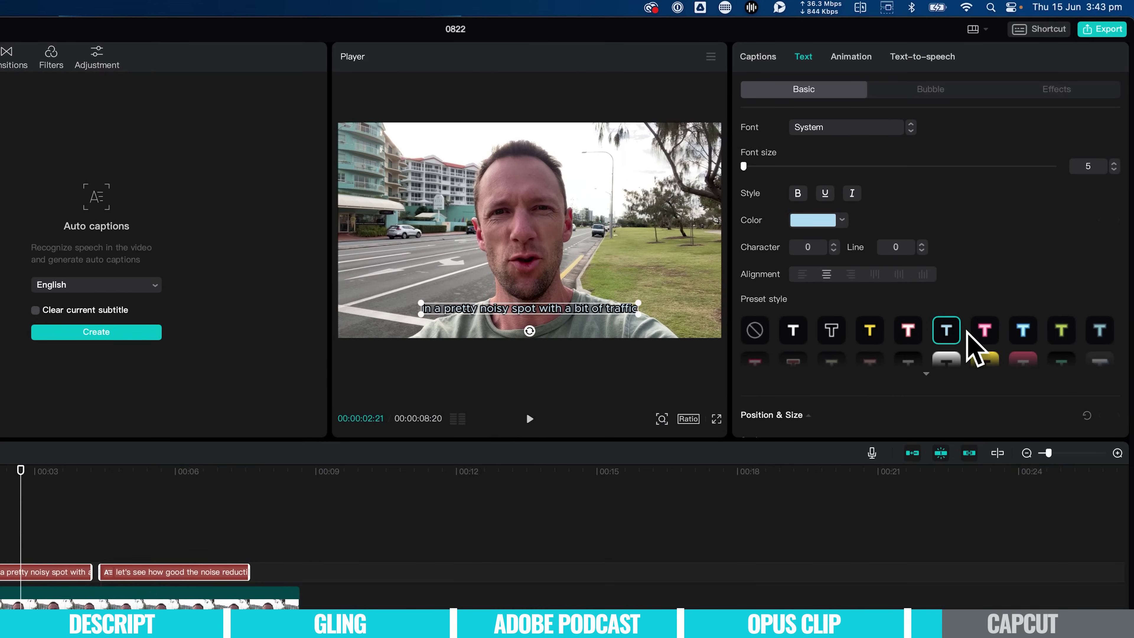
click(989, 309)
click(1012, 327)
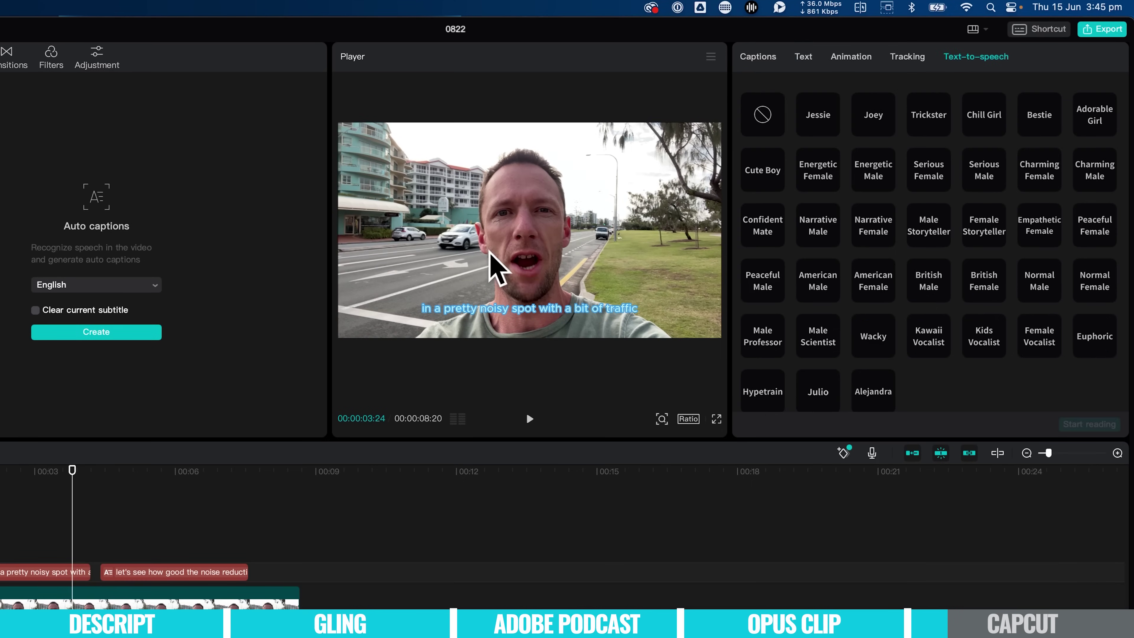
Step: Audition voices like Jessie, Joey and Wacky, then narrate the three captions with Confident Male
click(767, 54)
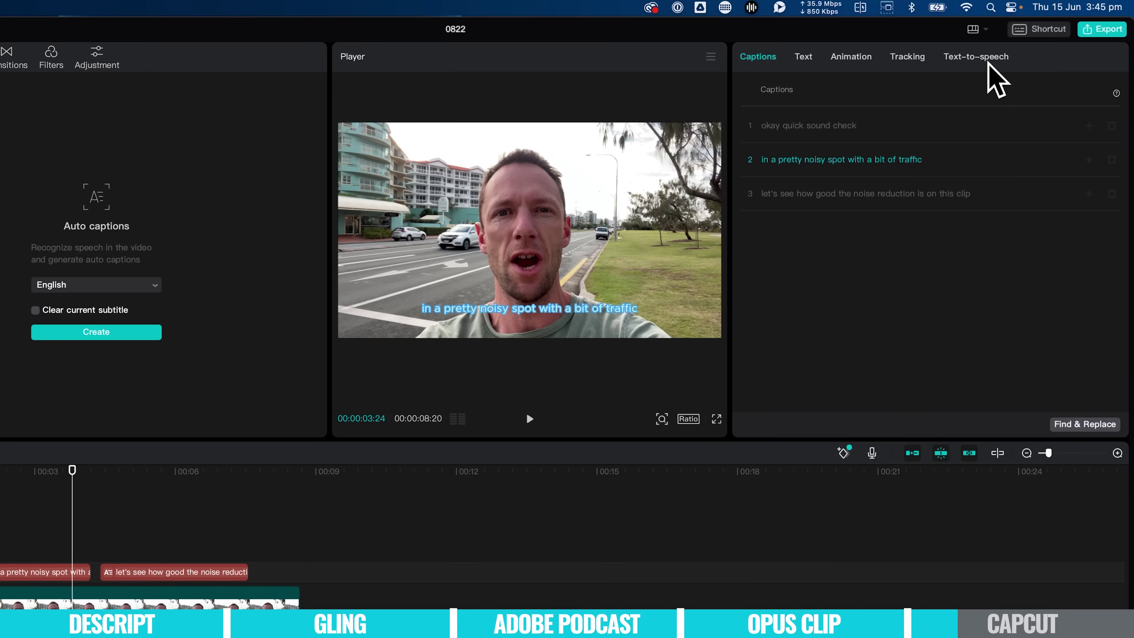
click(967, 60)
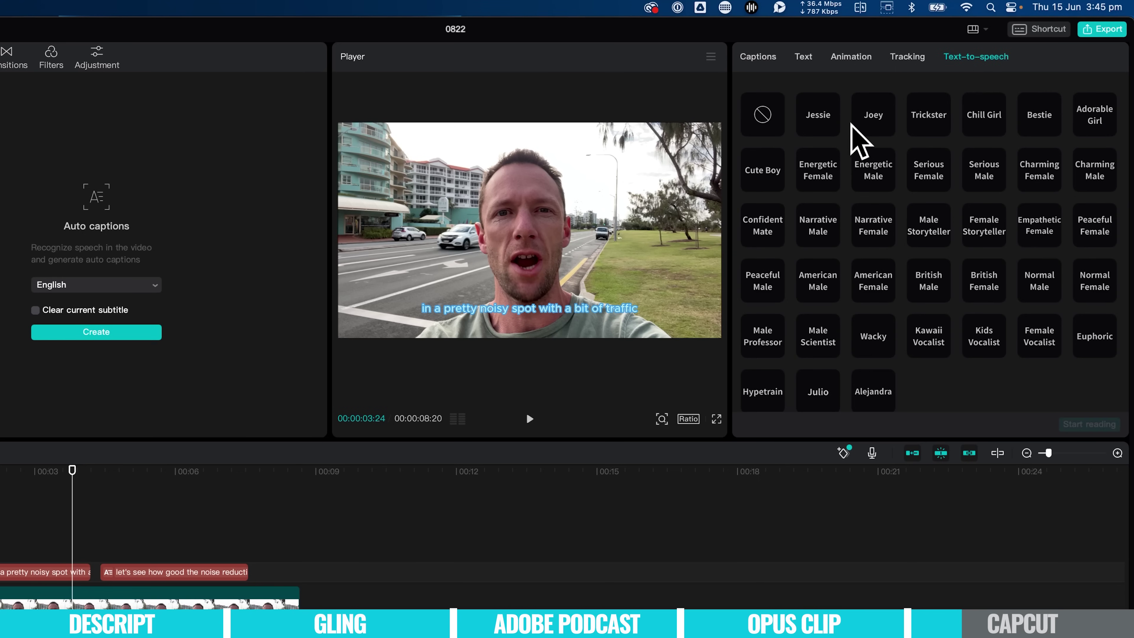
click(831, 115)
click(870, 127)
click(976, 171)
click(1037, 176)
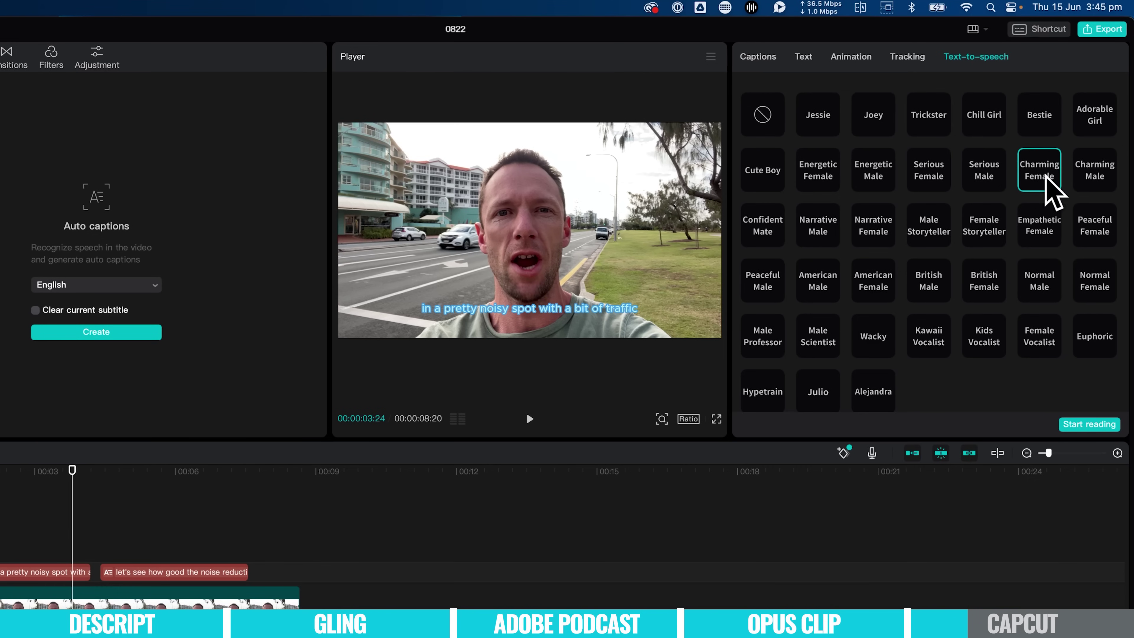
click(1094, 118)
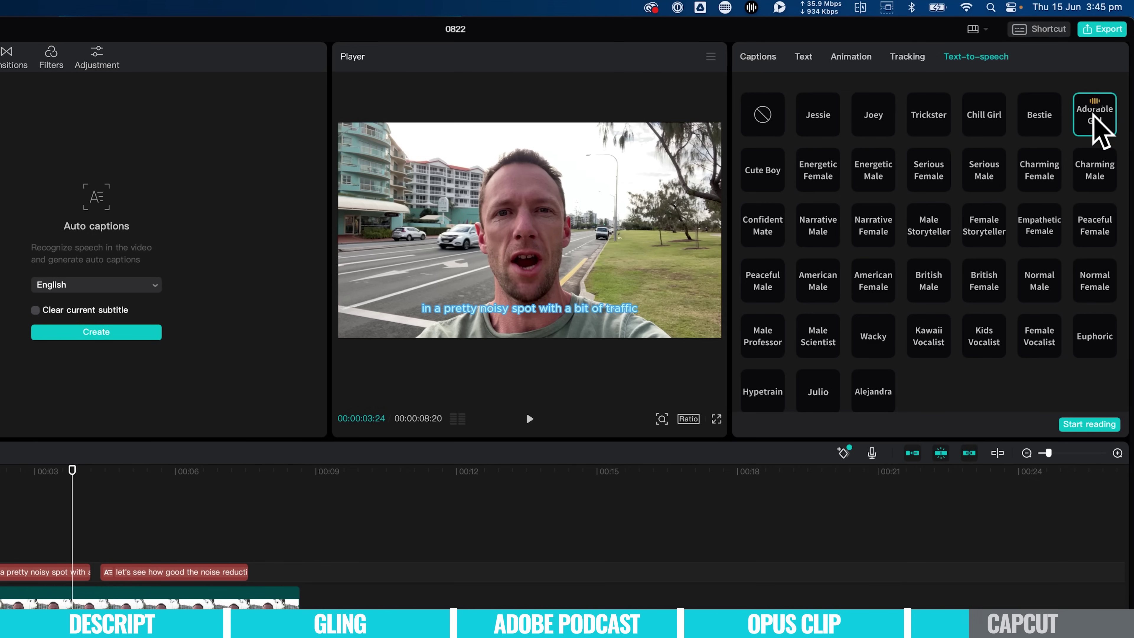
click(876, 344)
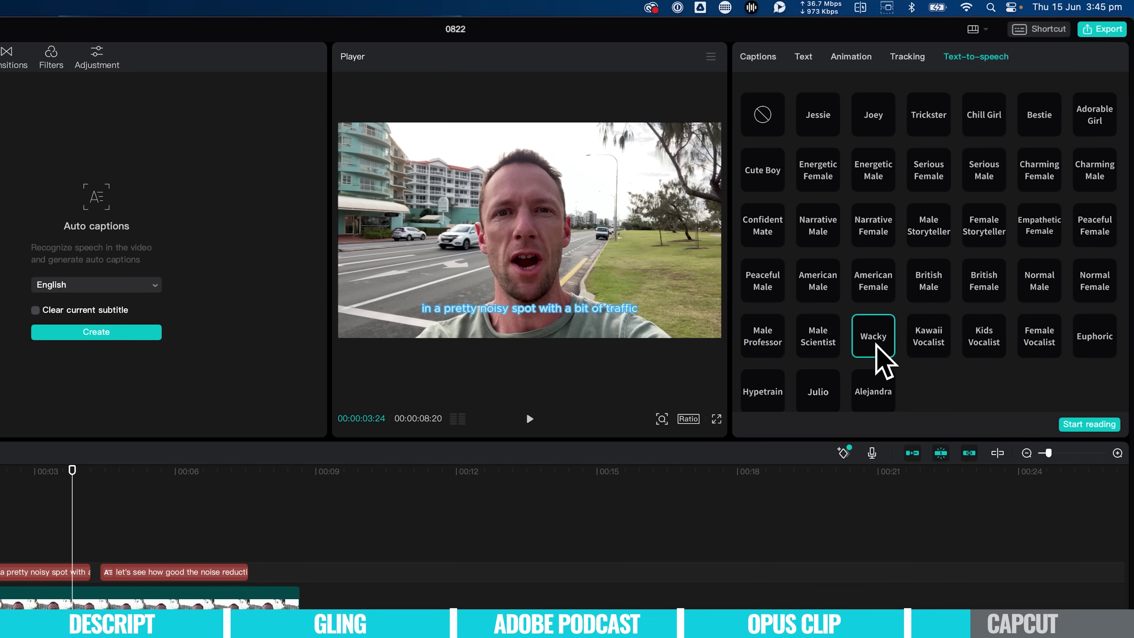
click(810, 344)
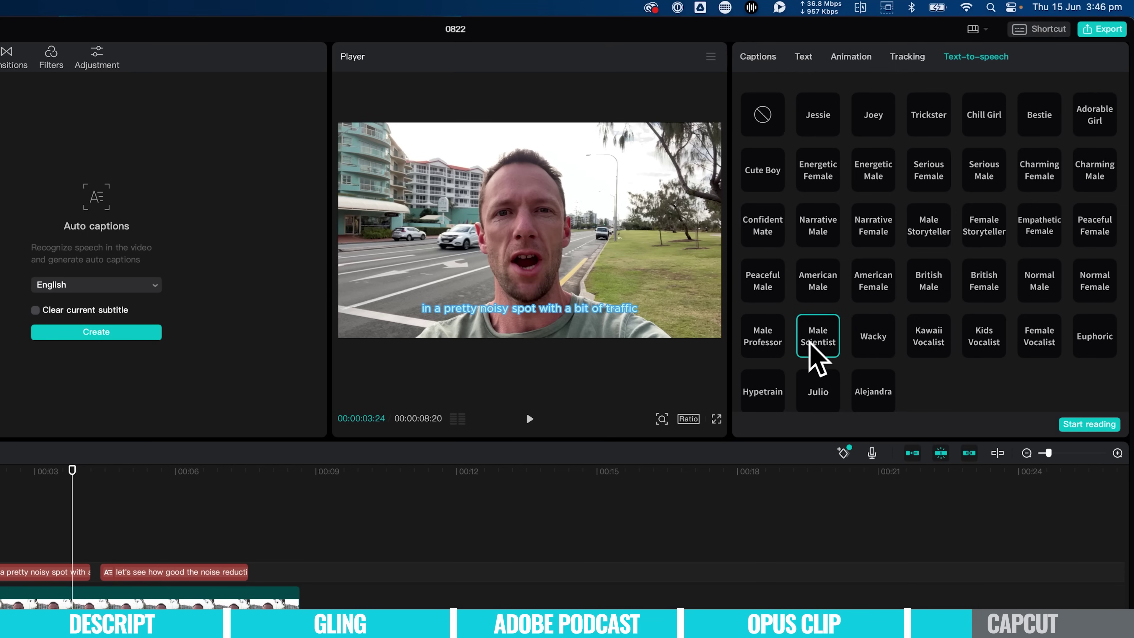
click(761, 243)
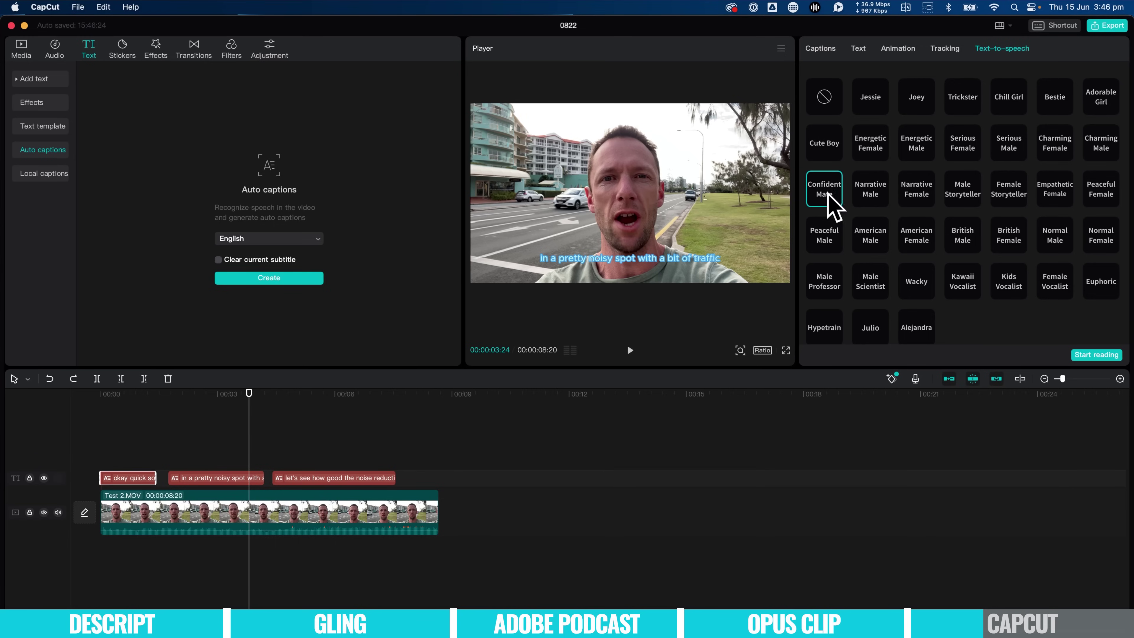
click(1101, 356)
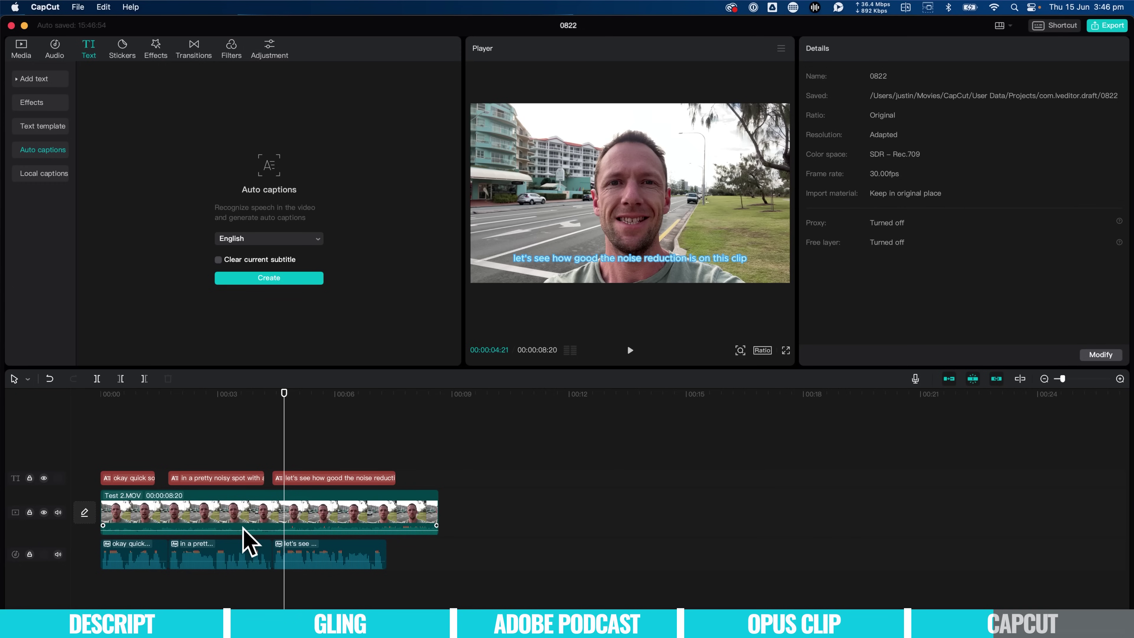
Step: Lower Test 2.MOV's own volume to -∞dB and play from the start with only the narration
drag(243, 529, 248, 577)
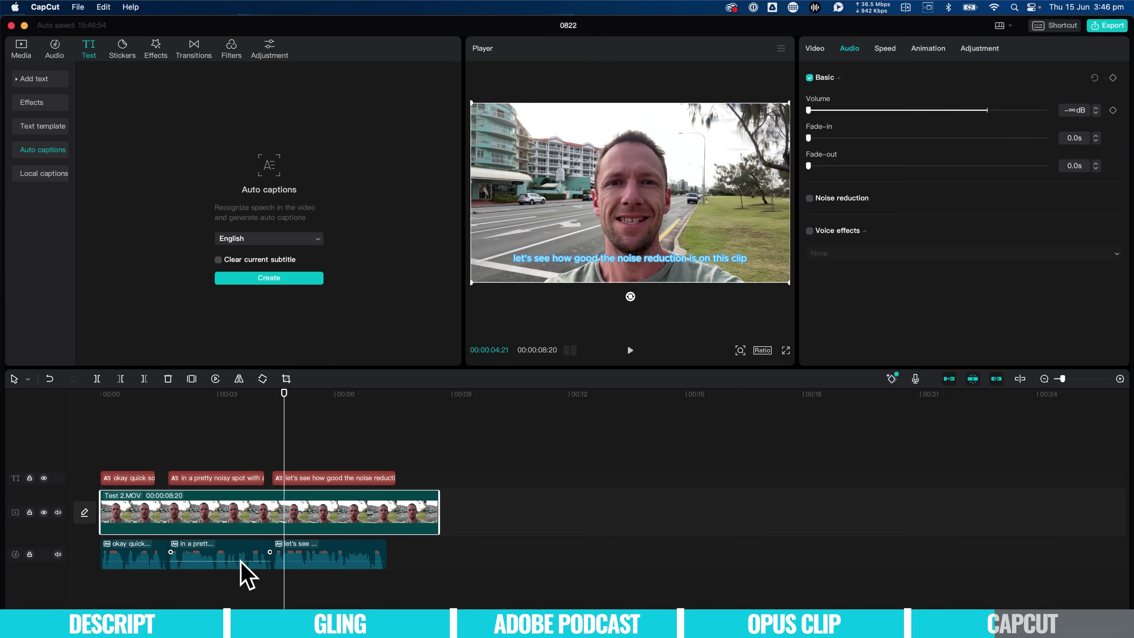
click(102, 412)
key(space)
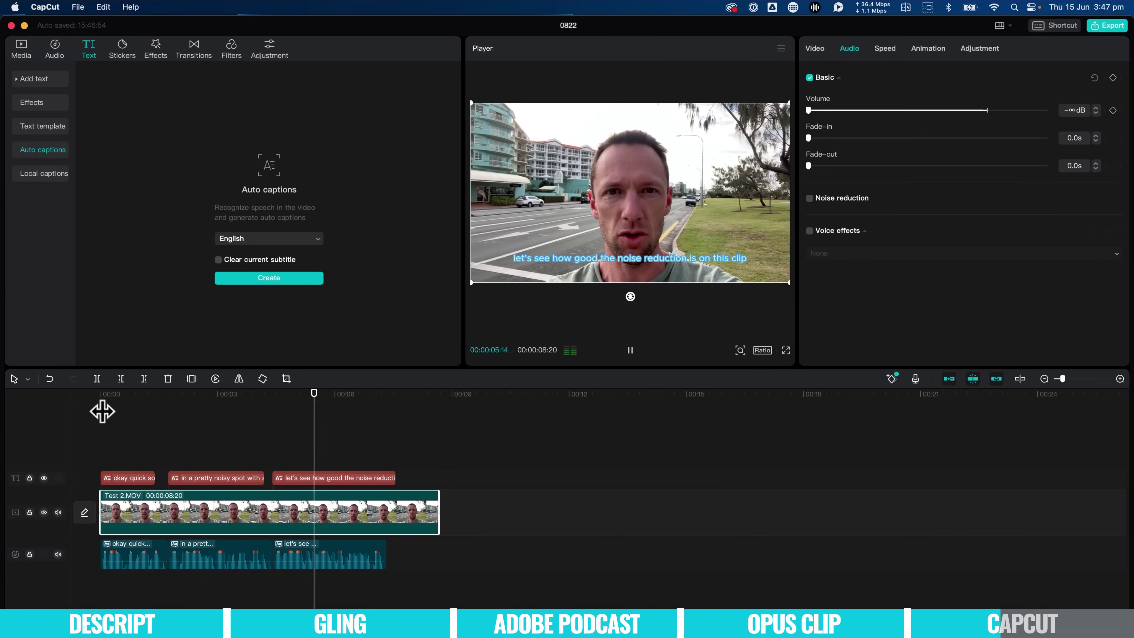
key(space)
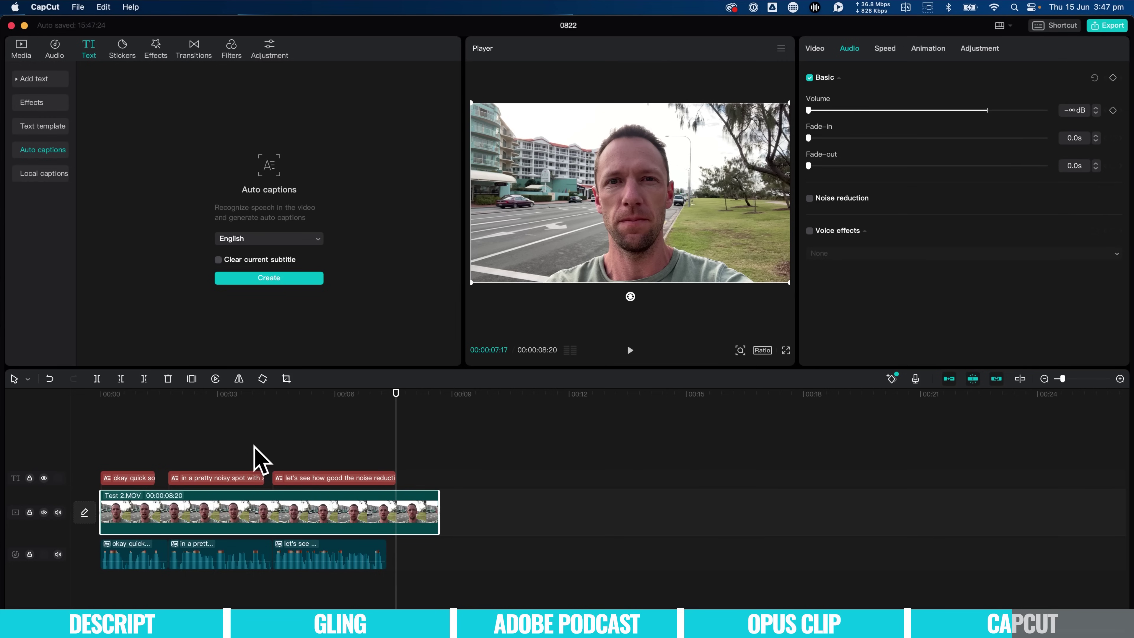
Step: Delete the first two caption clips and all three narration clips from the timeline
click(252, 460)
click(129, 479)
key(Delete)
click(198, 555)
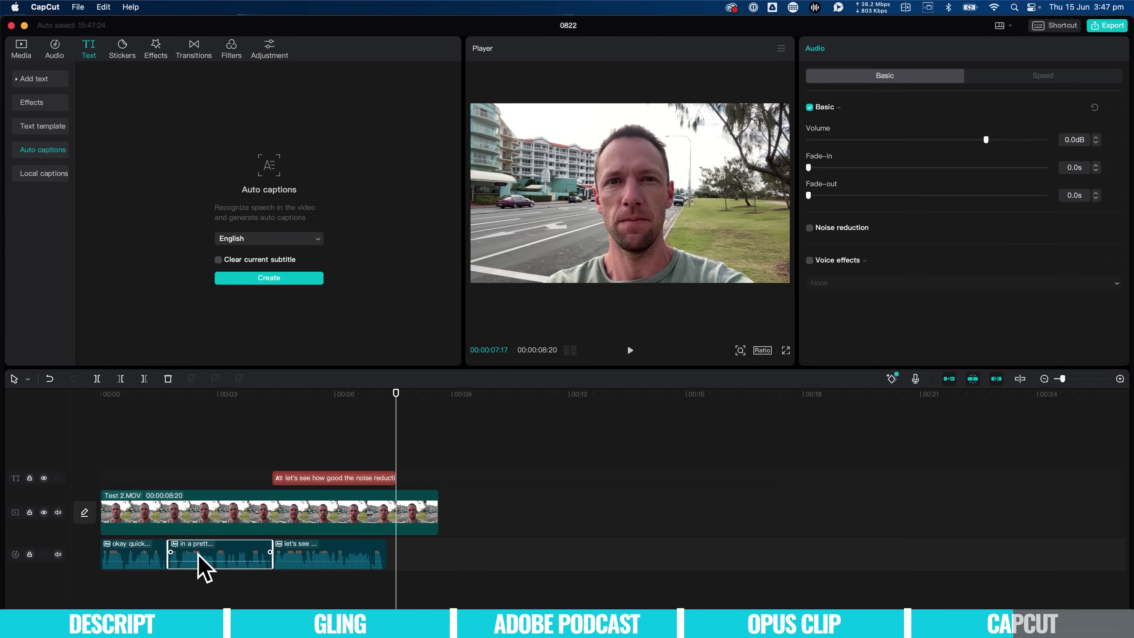
key(Delete)
click(347, 556)
key(Delete)
click(115, 553)
key(Delete)
Step: Replace the last caption's text with the presenter's name and that they make YouTube videos helping people grow an audience
click(313, 477)
drag(809, 127, 951, 178)
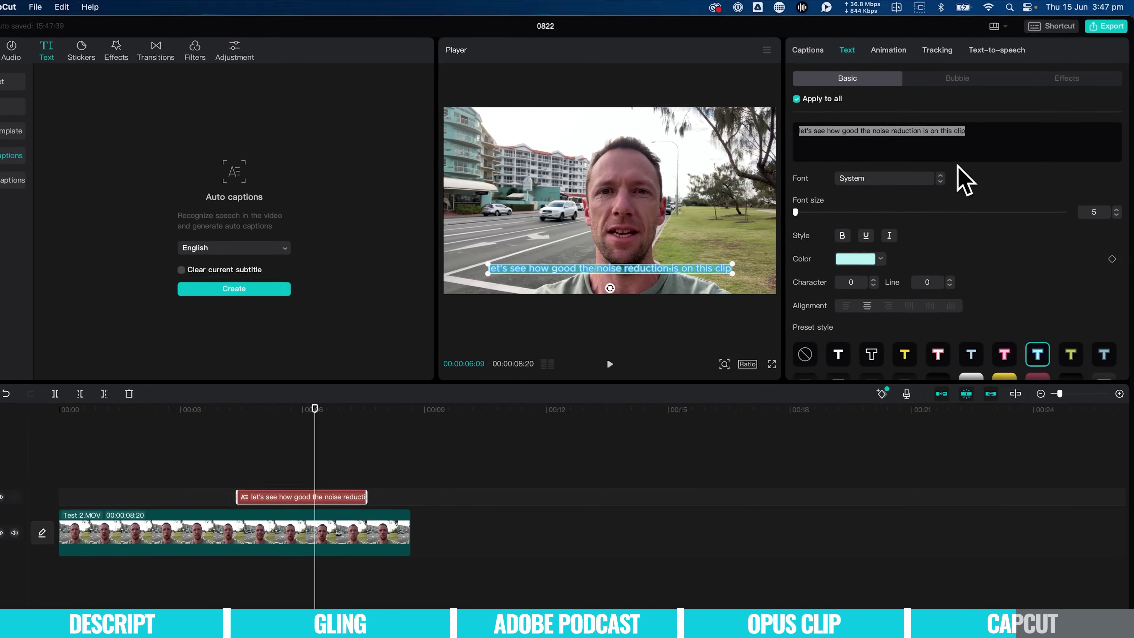
text(hi my name is Justin)
text(, I make videos on YouTu)
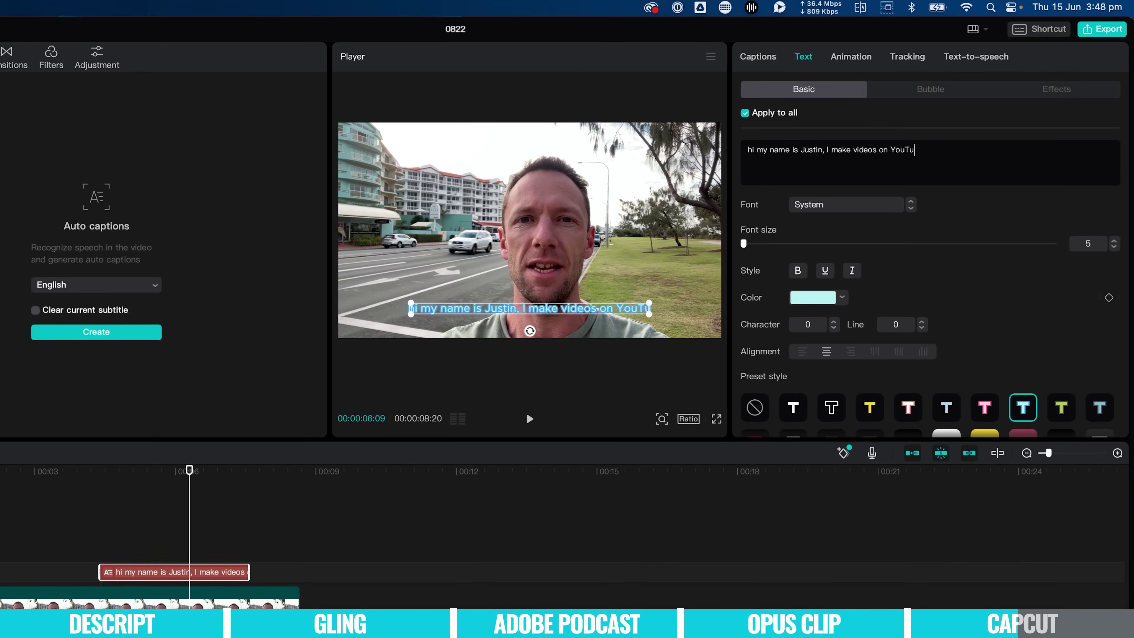
text(be.. helping people grow an audience and scale revenue with video.)
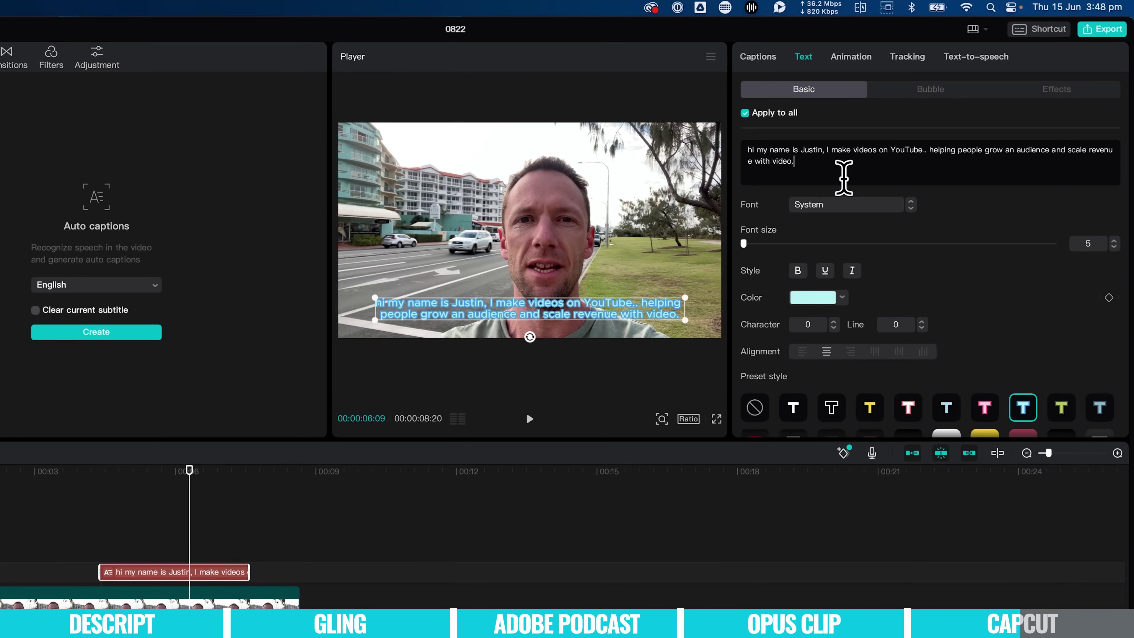
Step: Select the finished introduction caption text and bring up the text-to-speech voices
drag(819, 168, 750, 152)
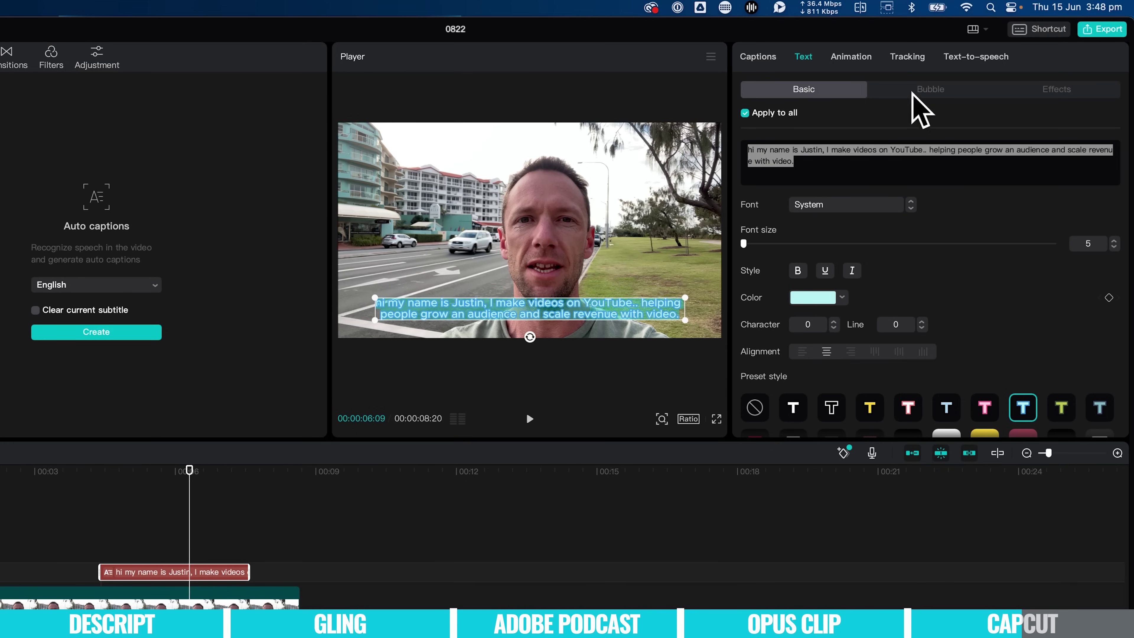
click(1000, 58)
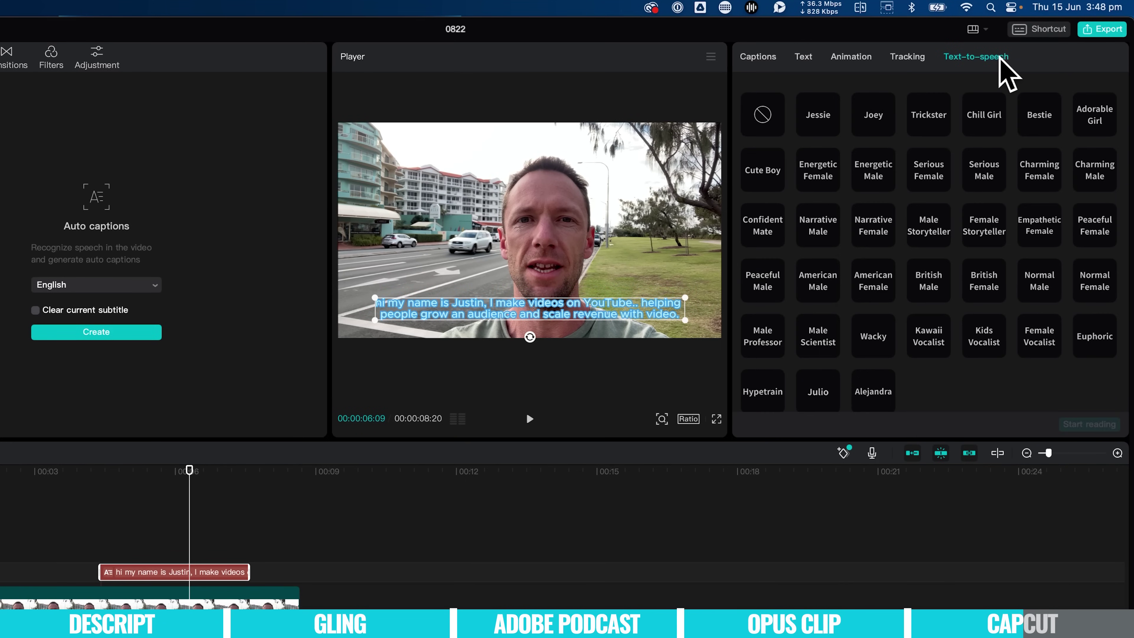
Step: Preview the Confident Male, American Male, British Female, Kids Vocalist and Female Vocalist voices
click(762, 233)
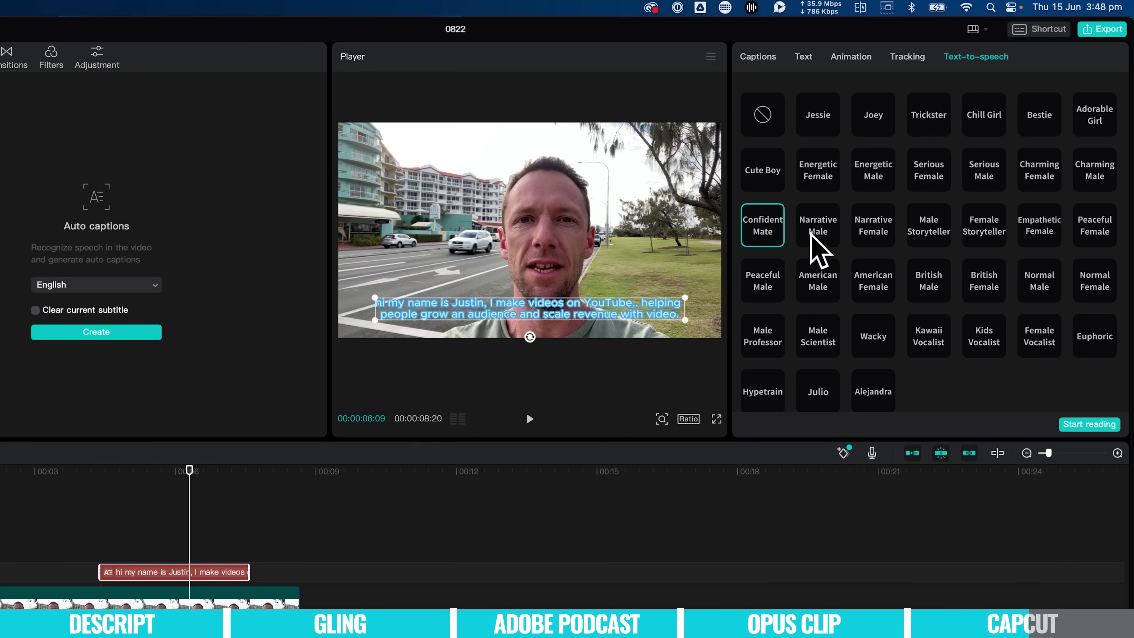
click(813, 277)
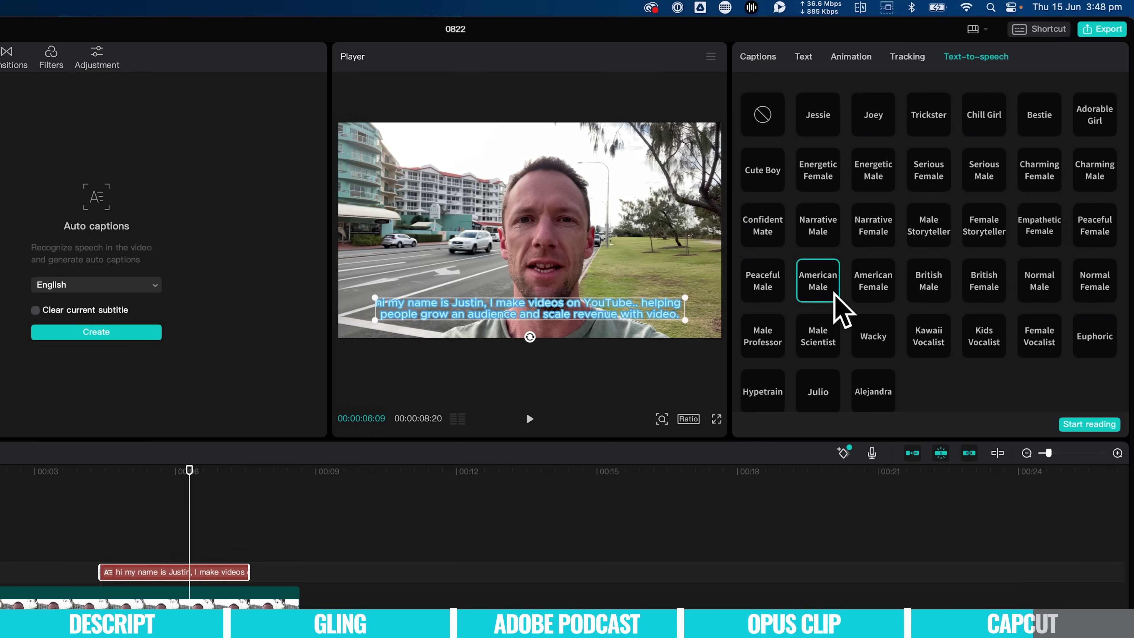
click(988, 293)
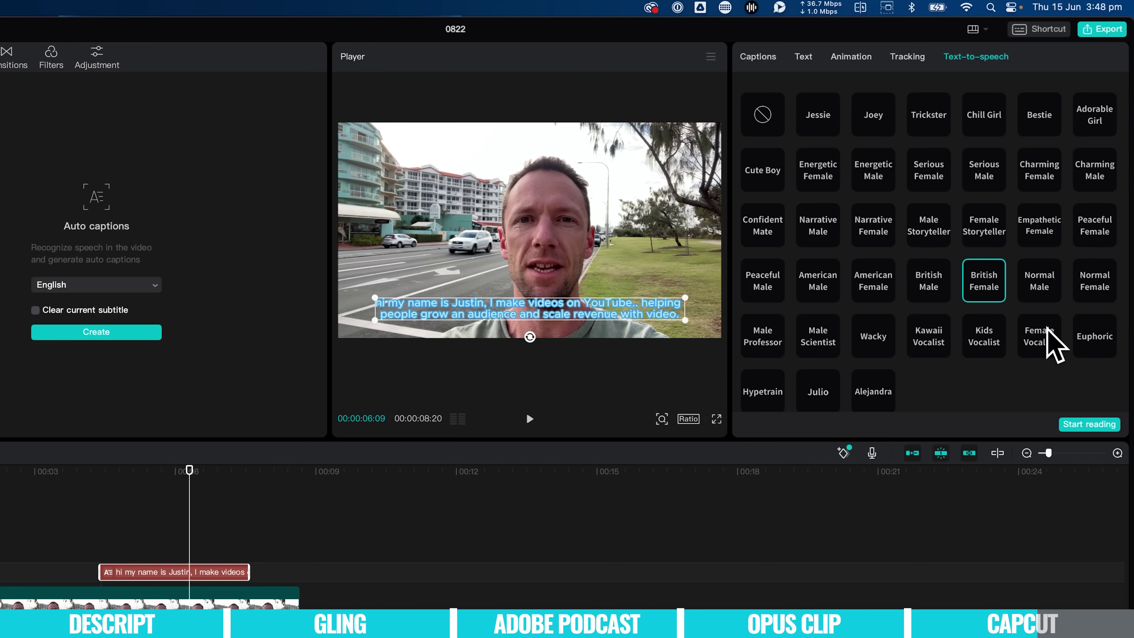
click(989, 350)
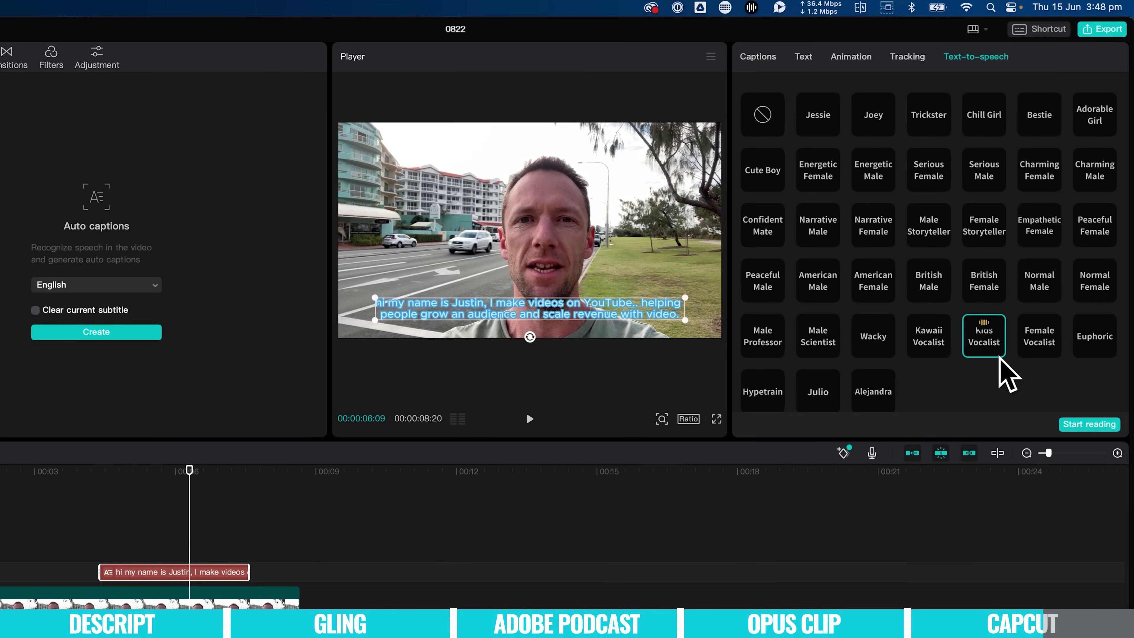
click(1039, 343)
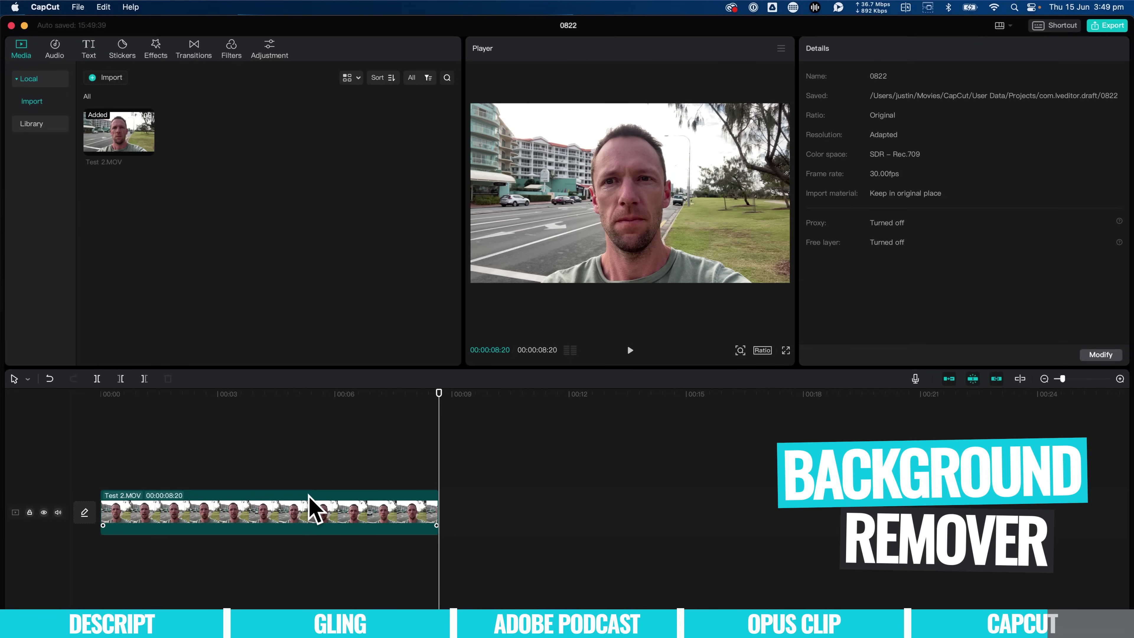
Step: Apply Auto cutout to Test 2.MOV to remove the street background, scrubbing through to check it
click(308, 505)
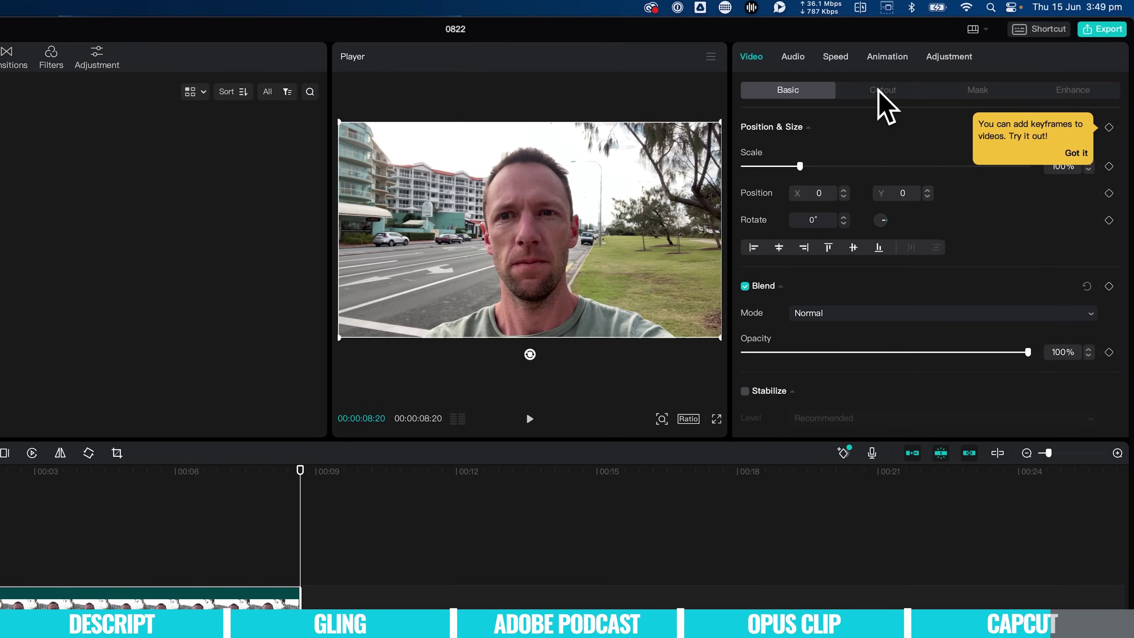
click(878, 89)
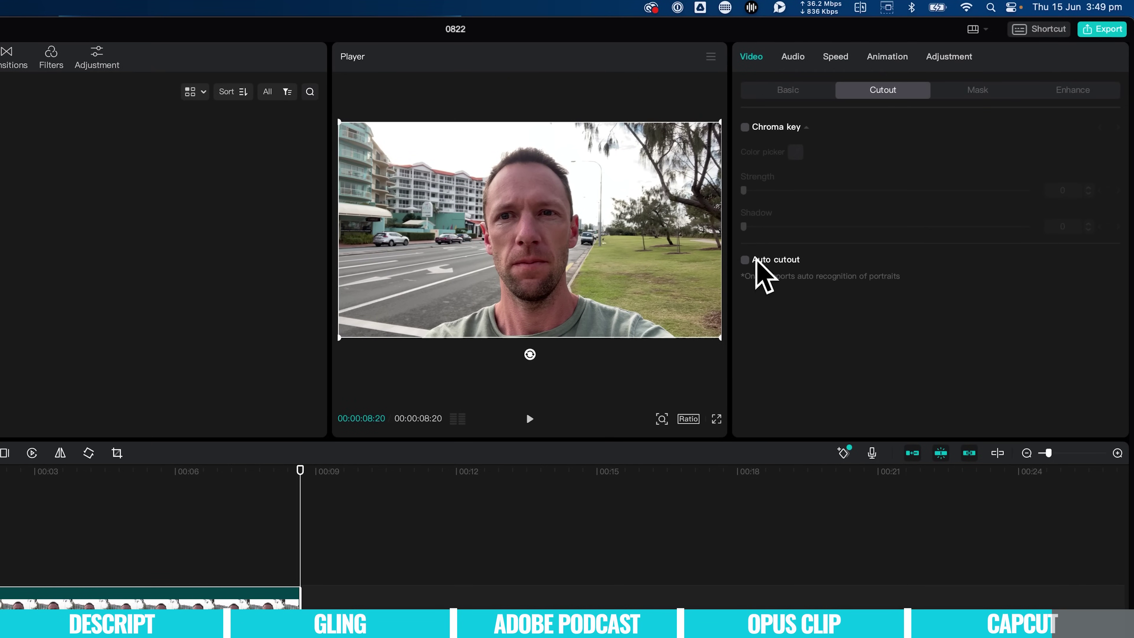
click(745, 260)
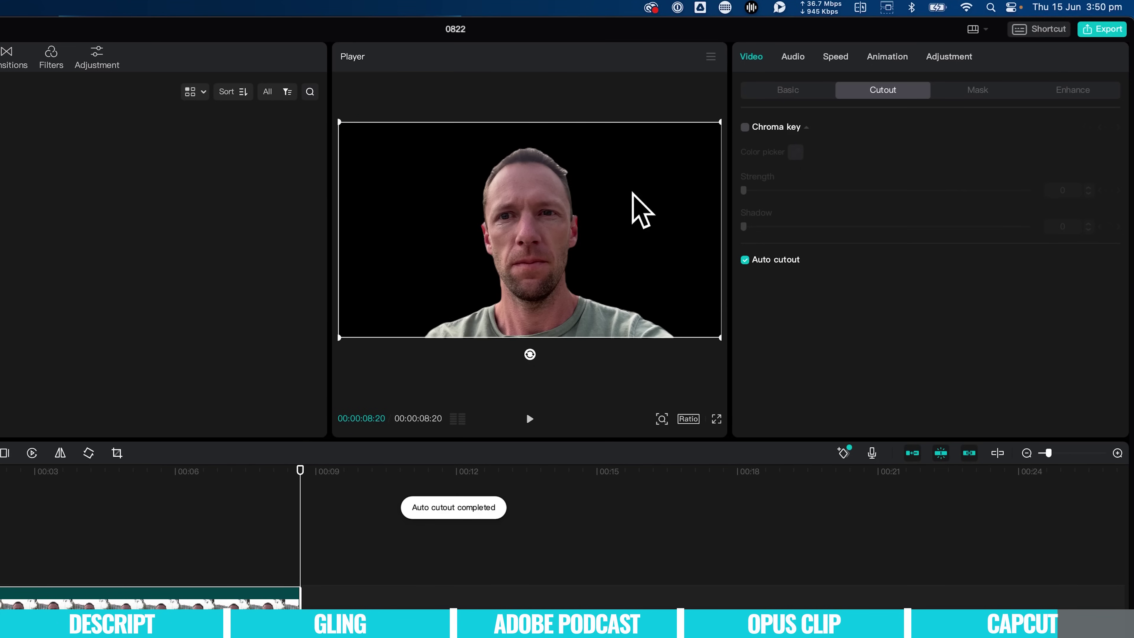
drag(306, 482, 0, 498)
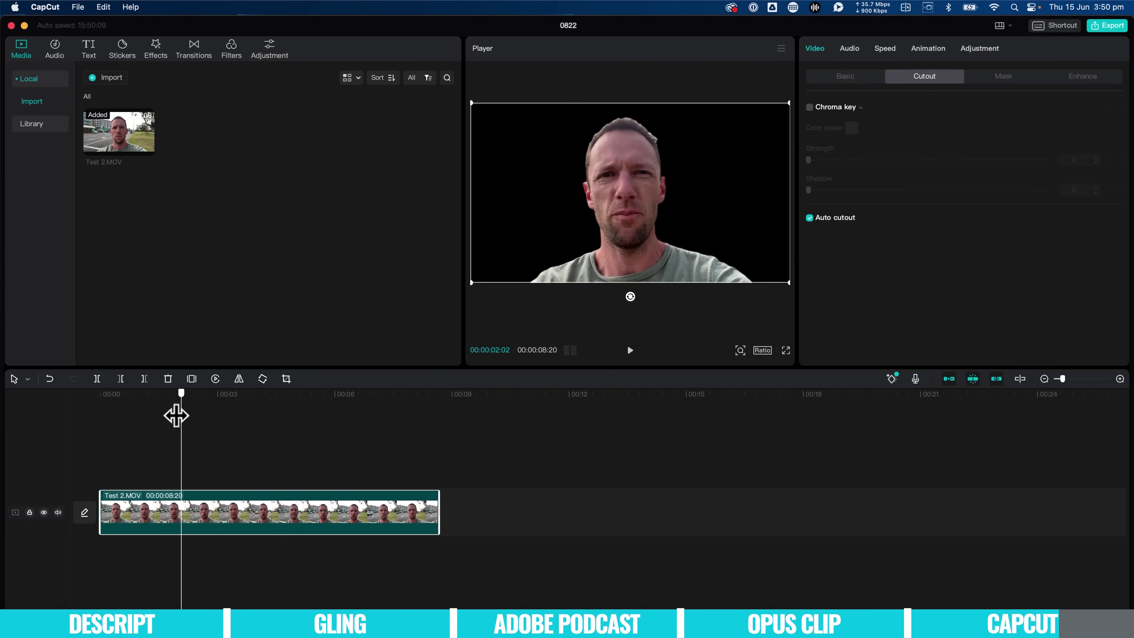
drag(127, 419, 366, 432)
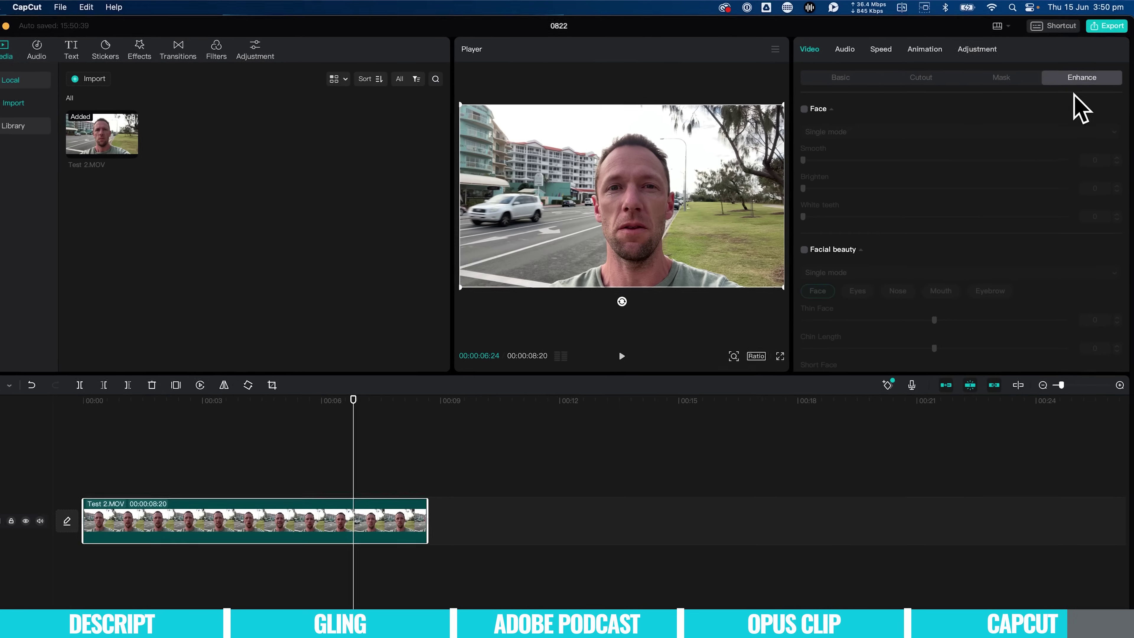
Step: Enable Face enhancement on Test 2.MOV with Smooth at 10 and Brighten at 5
scroll(904, 205, down, 2)
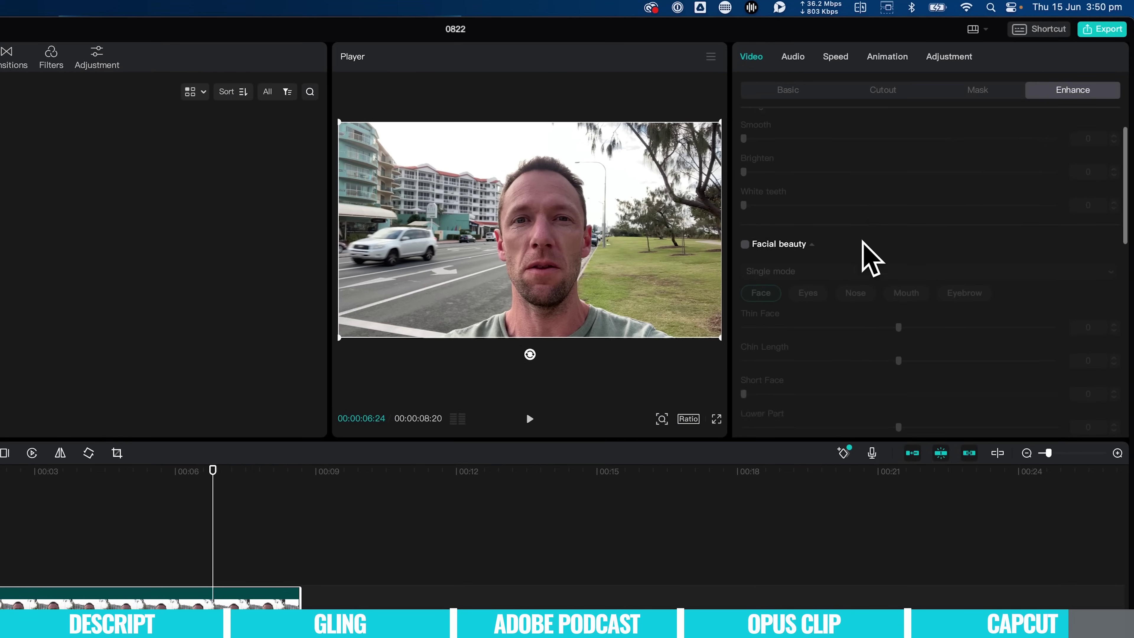
scroll(864, 242, down, 10)
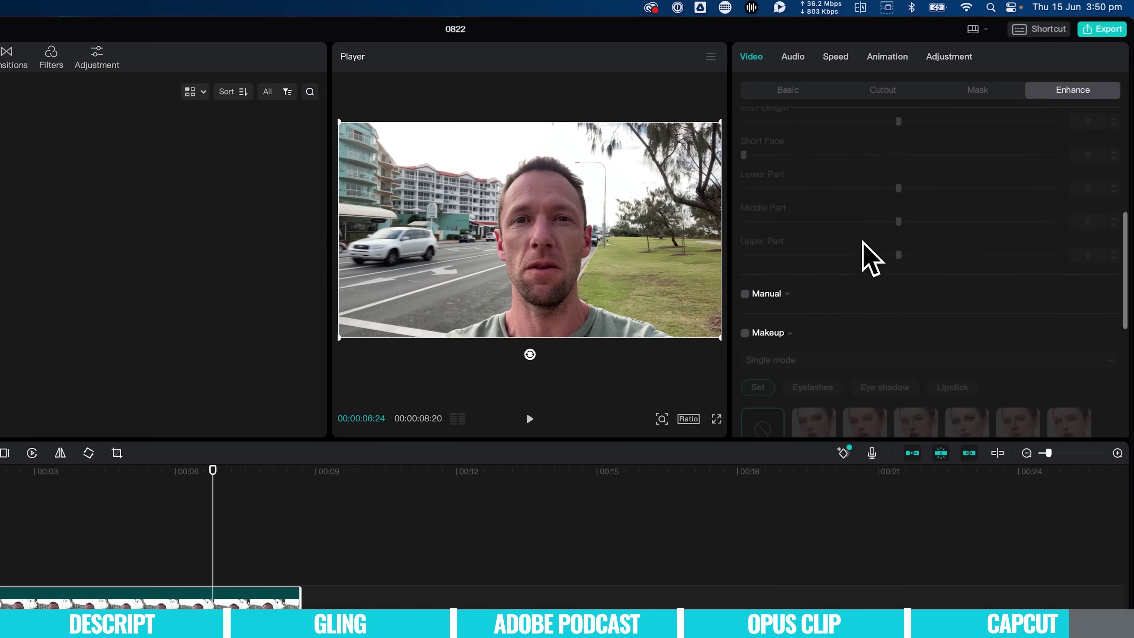
scroll(863, 241, up, 12)
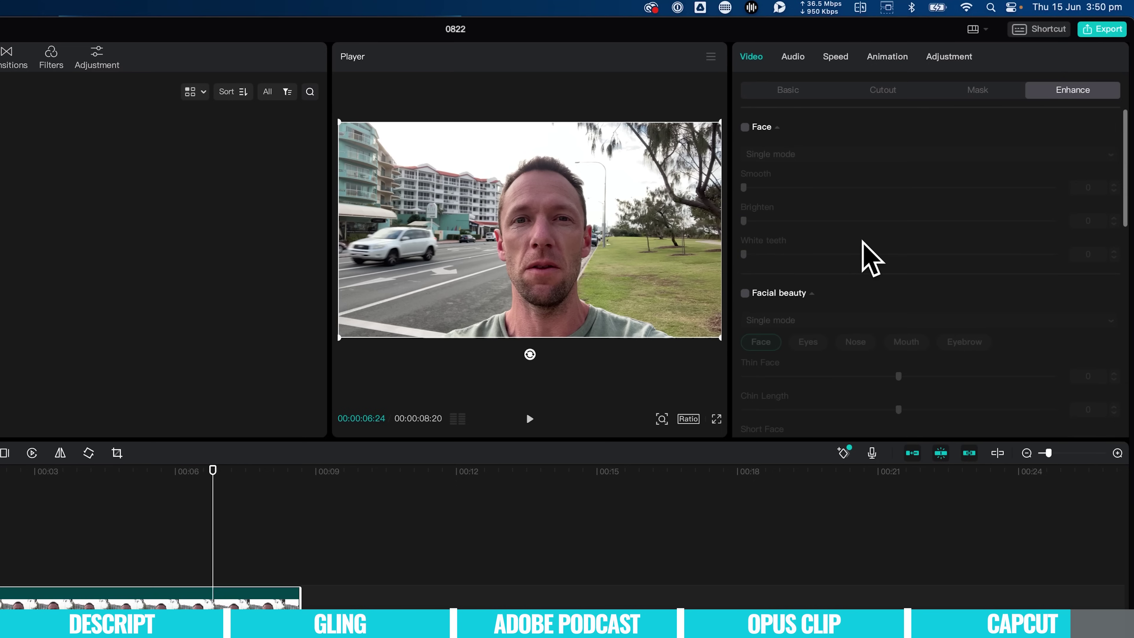
click(745, 128)
drag(744, 190, 761, 221)
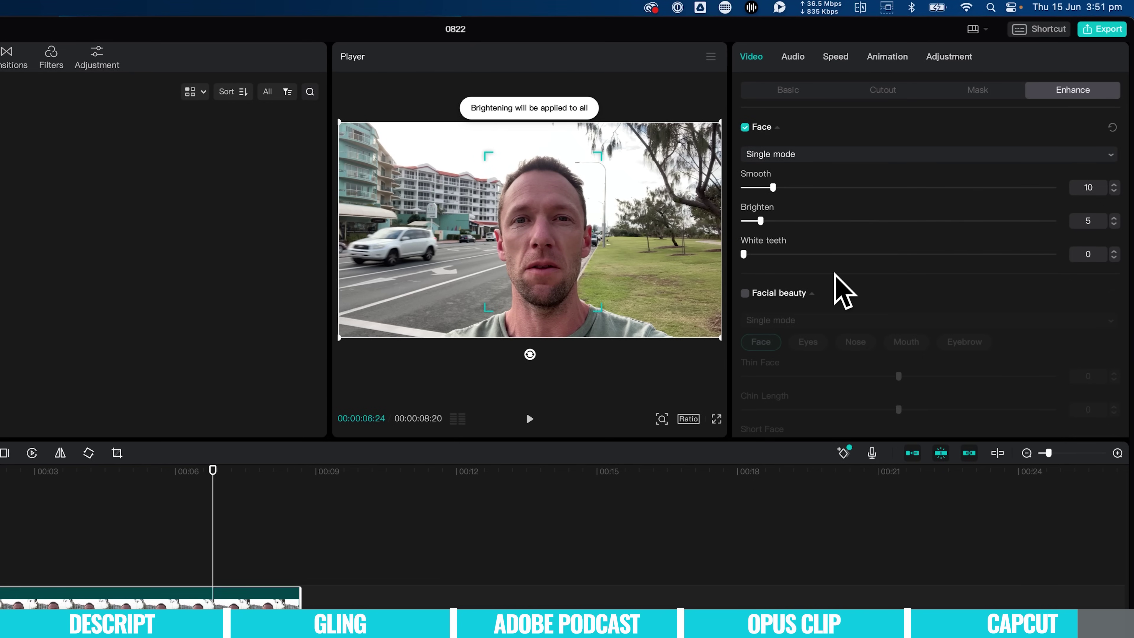
scroll(817, 282, down, 6)
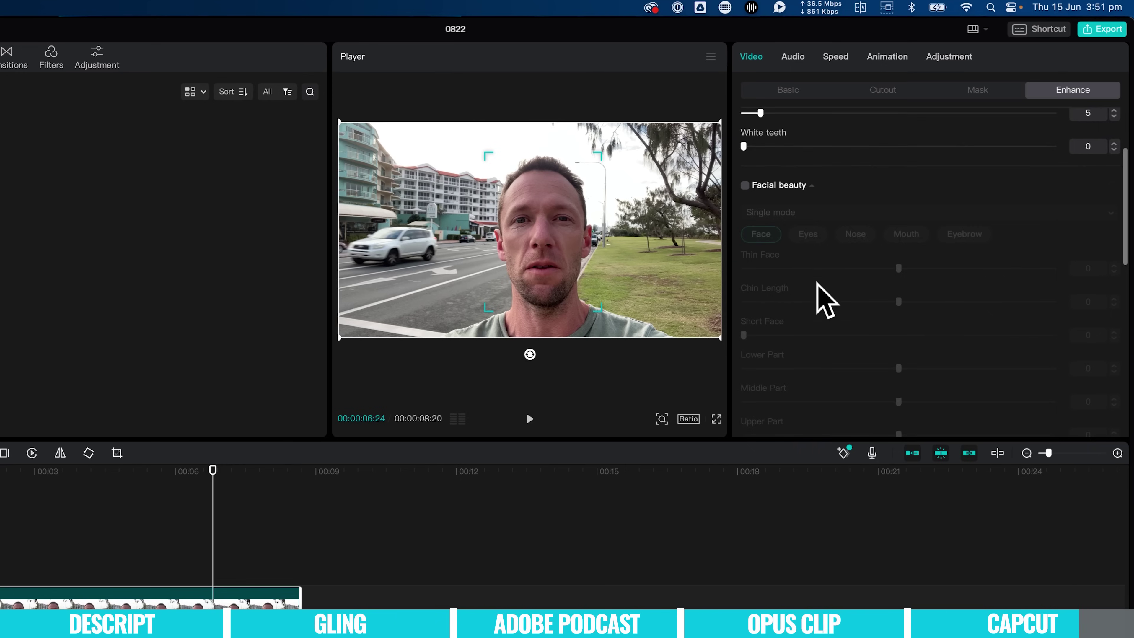
scroll(817, 282, down, 5)
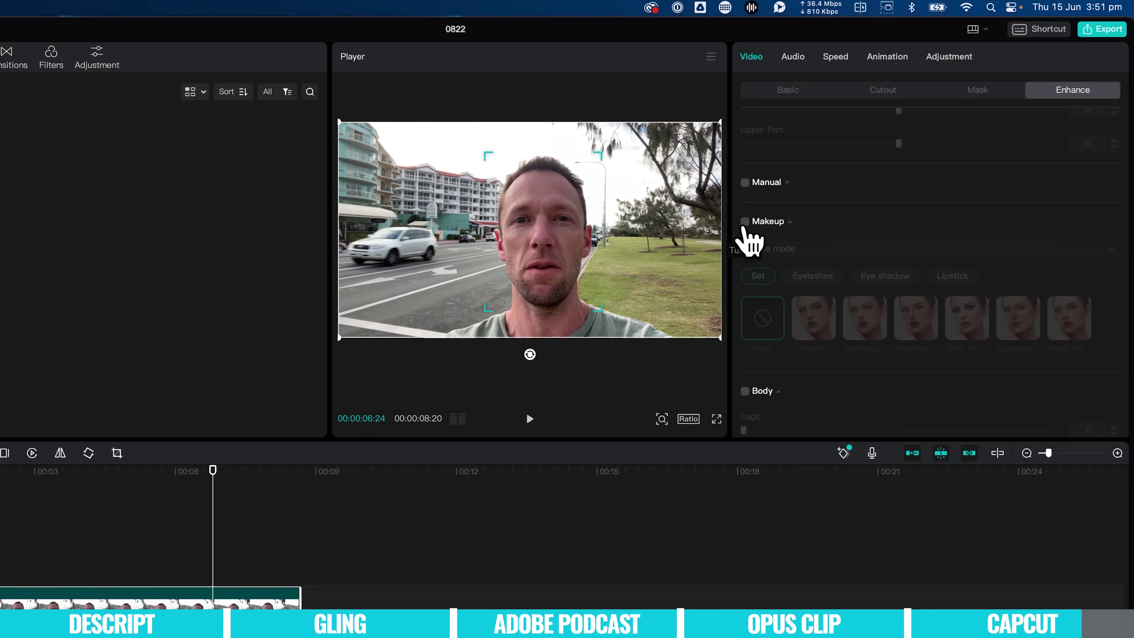
Step: Switch on Makeup, try two preset looks, then leave the makeup set at None
click(745, 222)
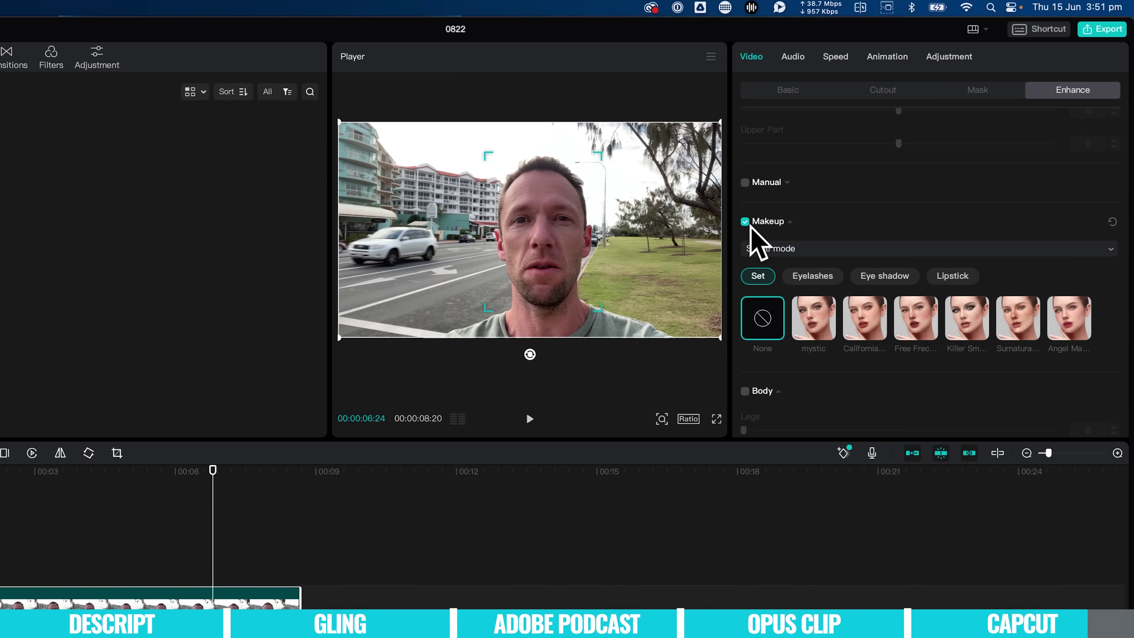
click(1019, 326)
click(1071, 321)
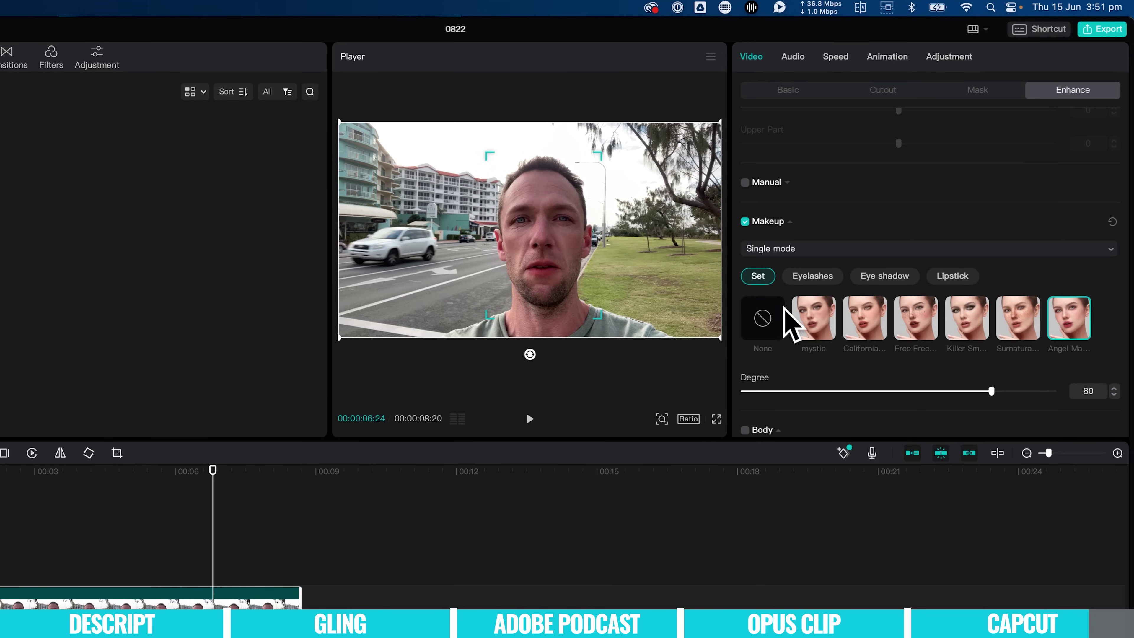
click(761, 319)
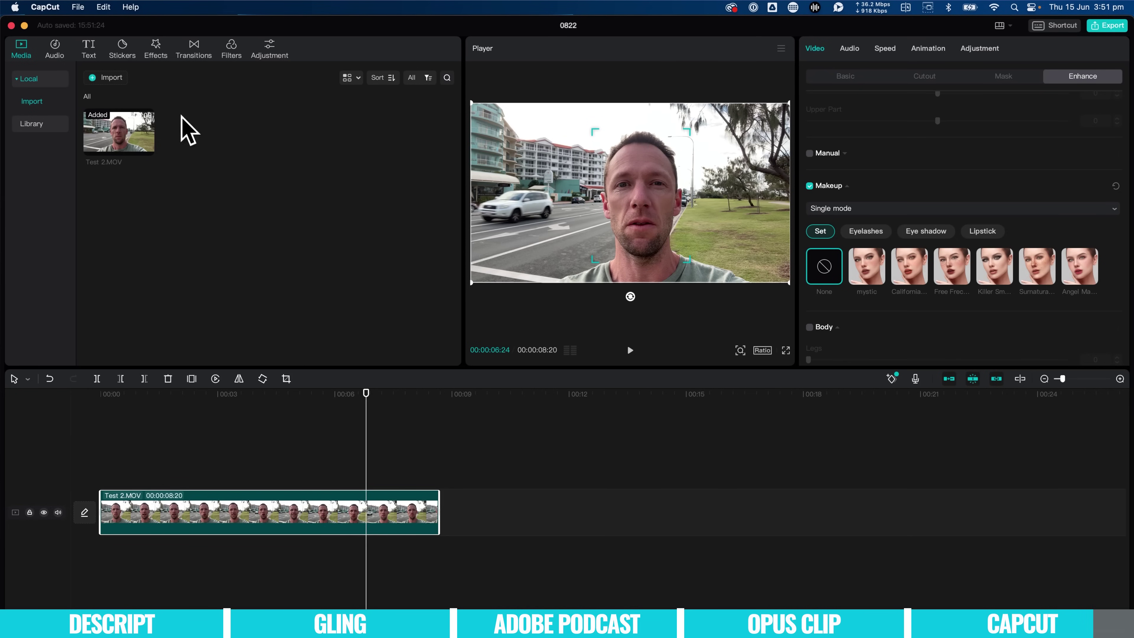
Step: Preview the Shake, swing and Edge Glow trending effects on the clip
click(152, 48)
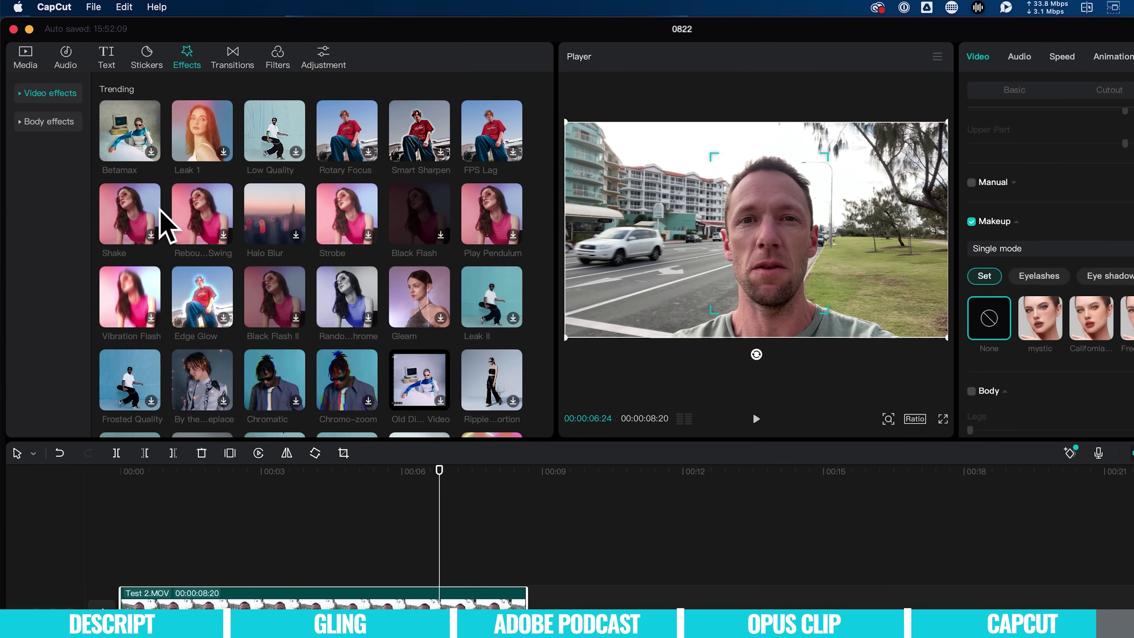
click(125, 213)
click(192, 222)
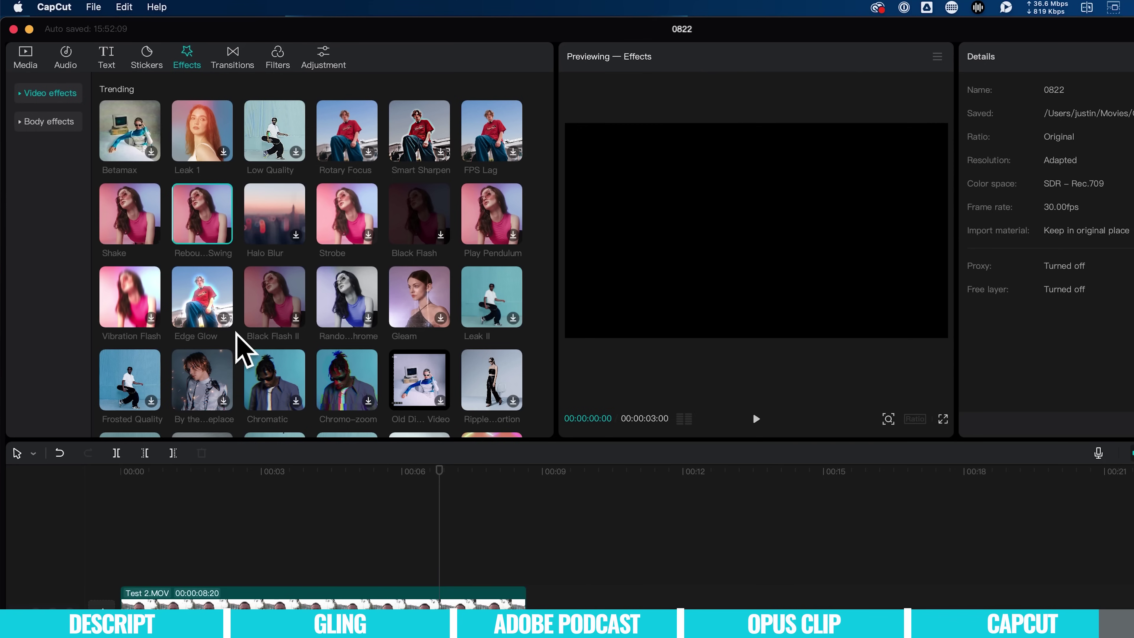
click(207, 320)
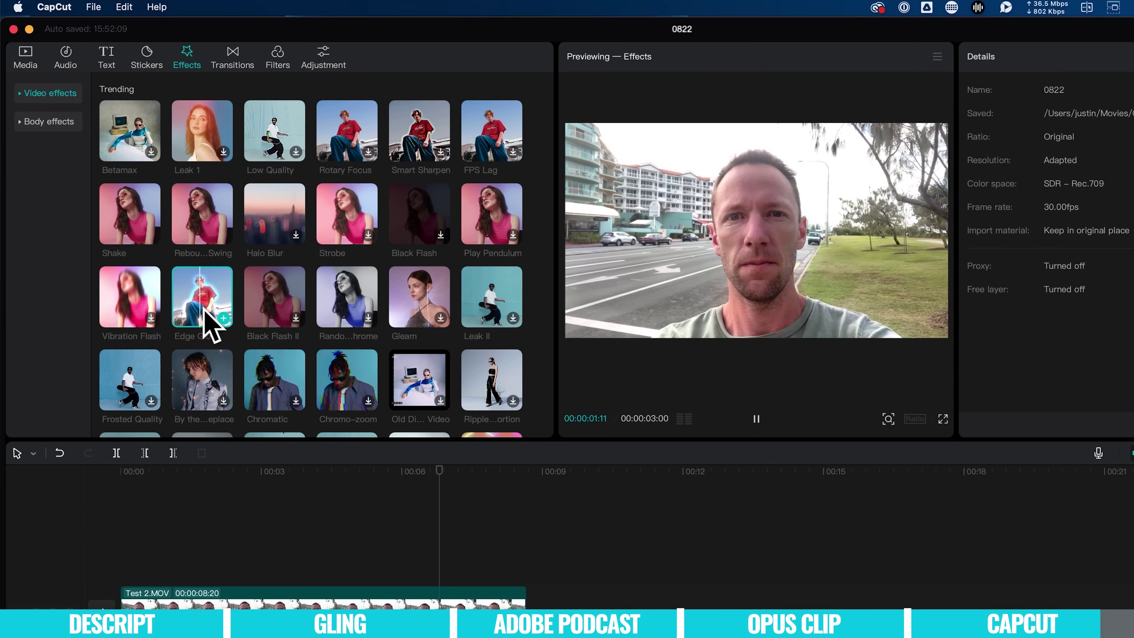
Step: Switch to the Body effects collection and preview an electric-style body effect
scroll(208, 320, down, 10)
scroll(208, 320, down, 10)
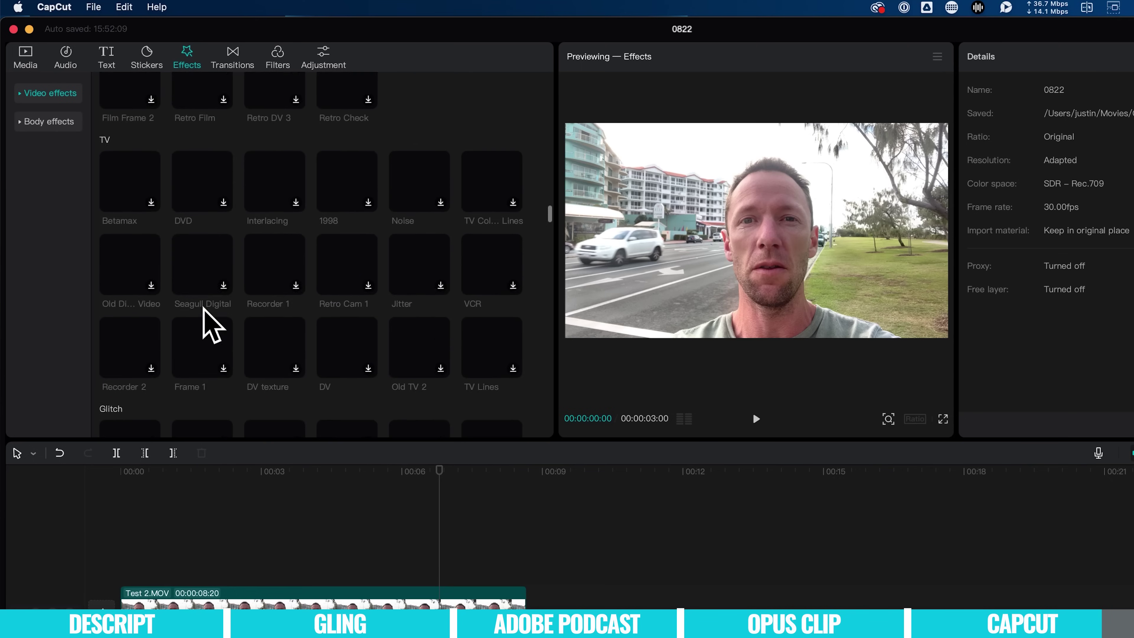
scroll(205, 309, down, 10)
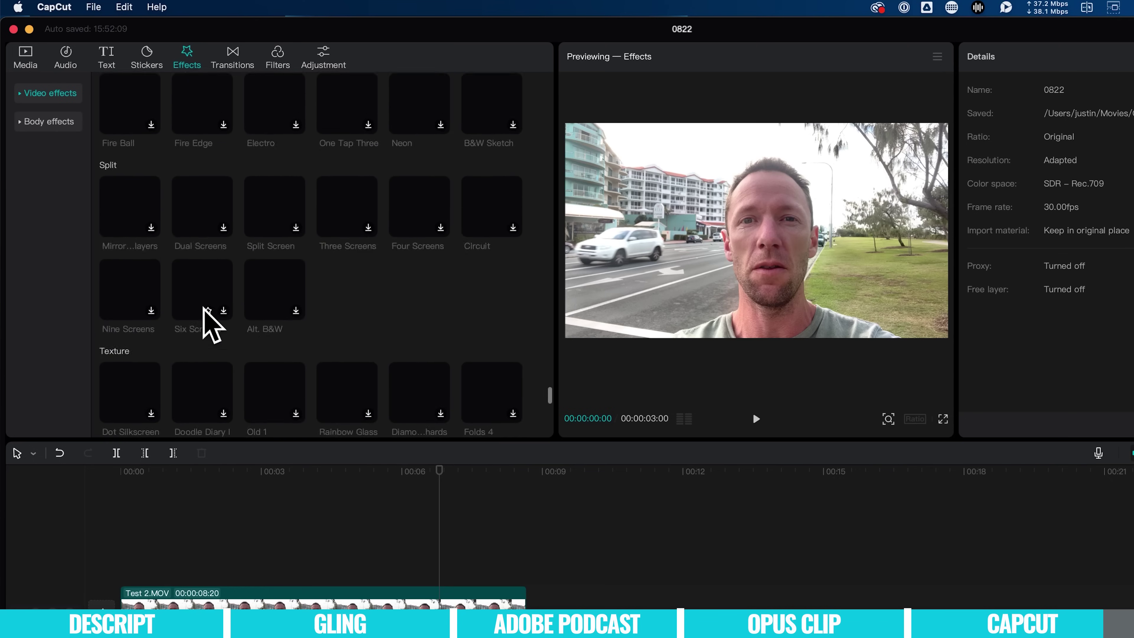
click(64, 125)
click(216, 227)
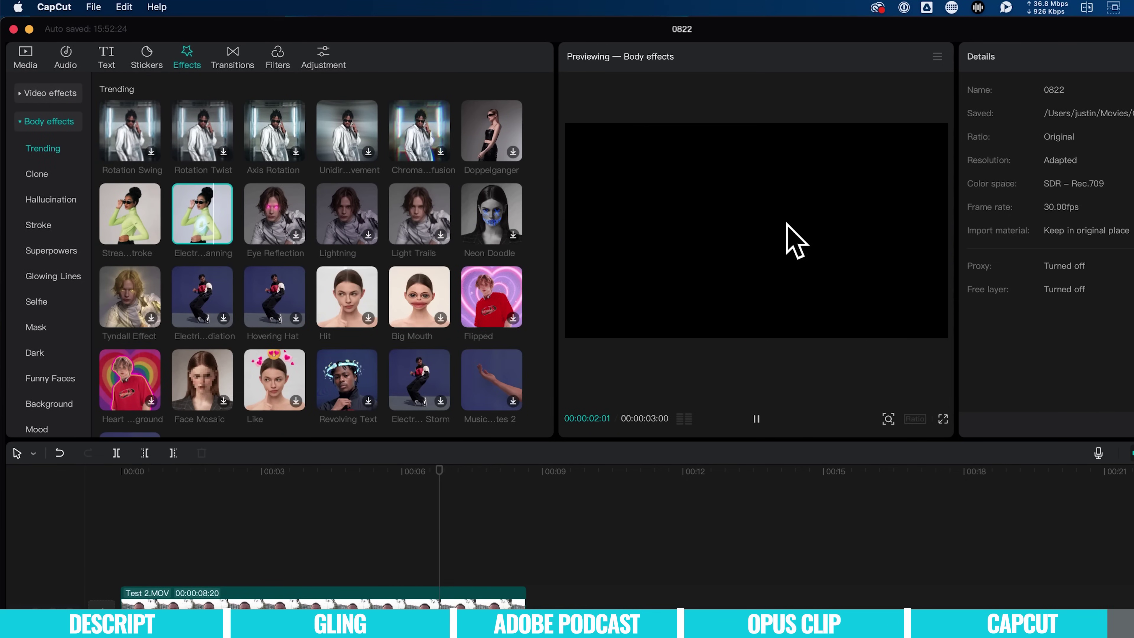
Step: Preview the Eye Reflection, Lightning, Light Trails and Neon Doodle body effects
click(275, 215)
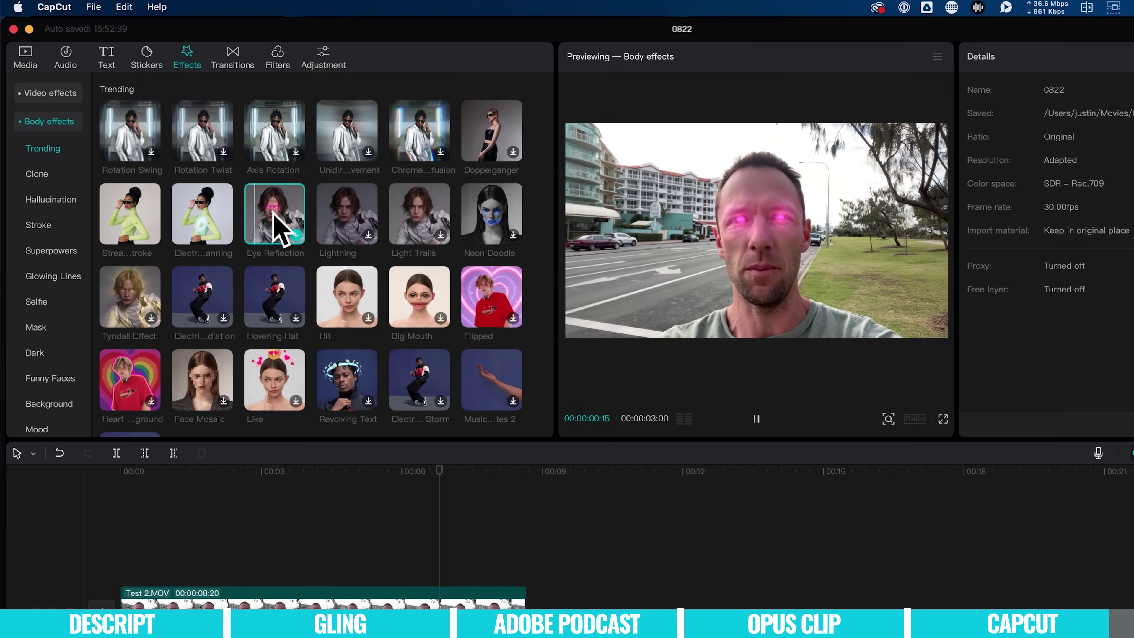
click(343, 212)
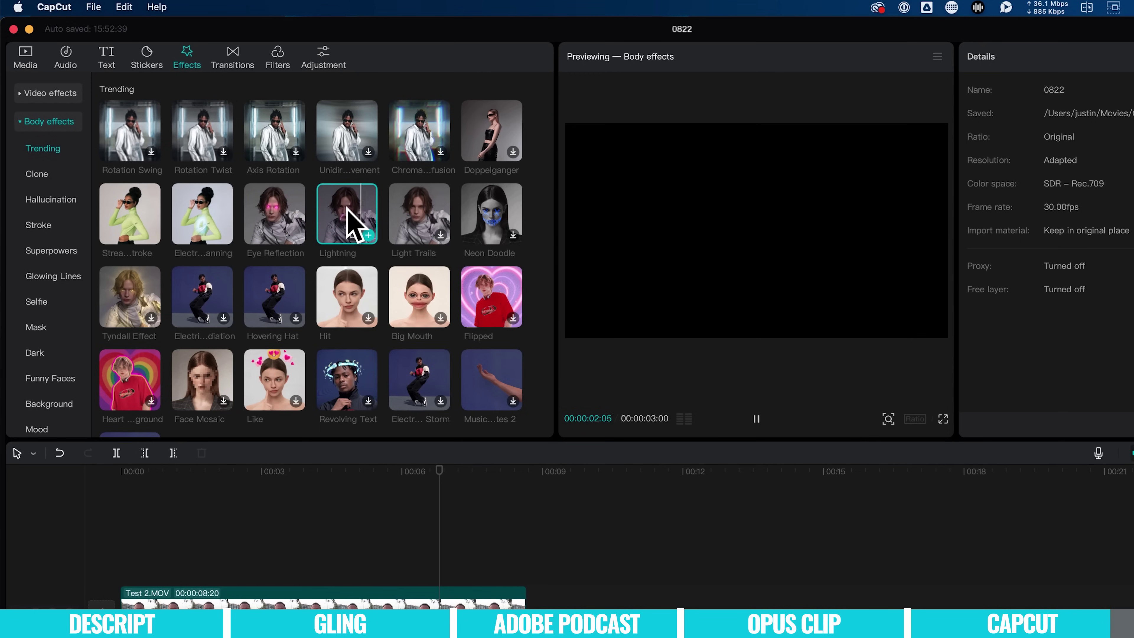
click(423, 224)
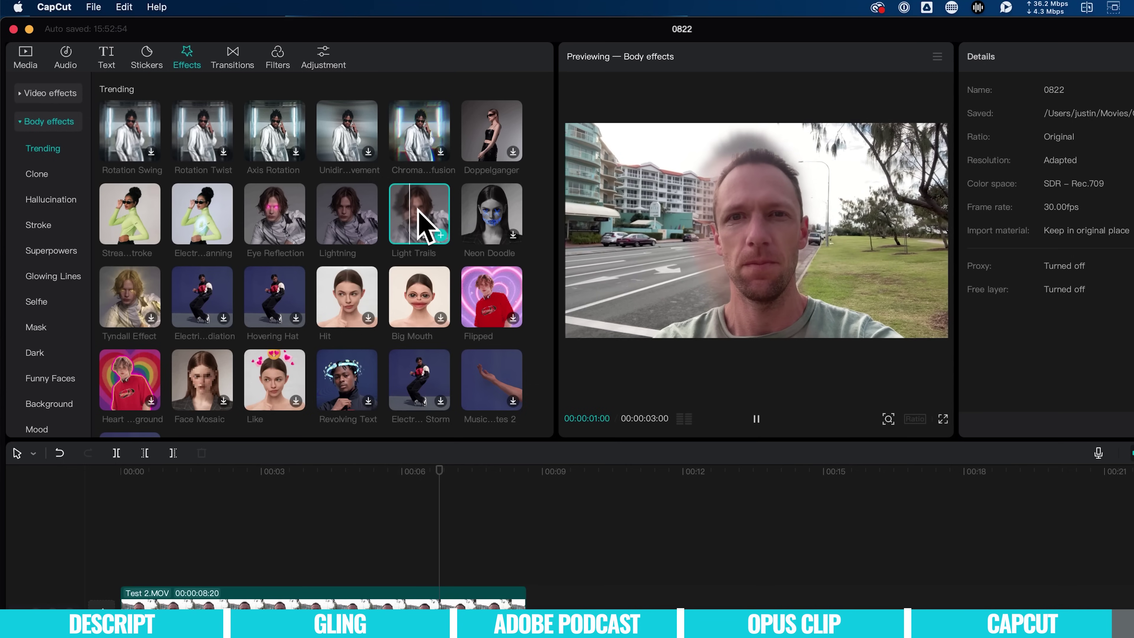
click(511, 210)
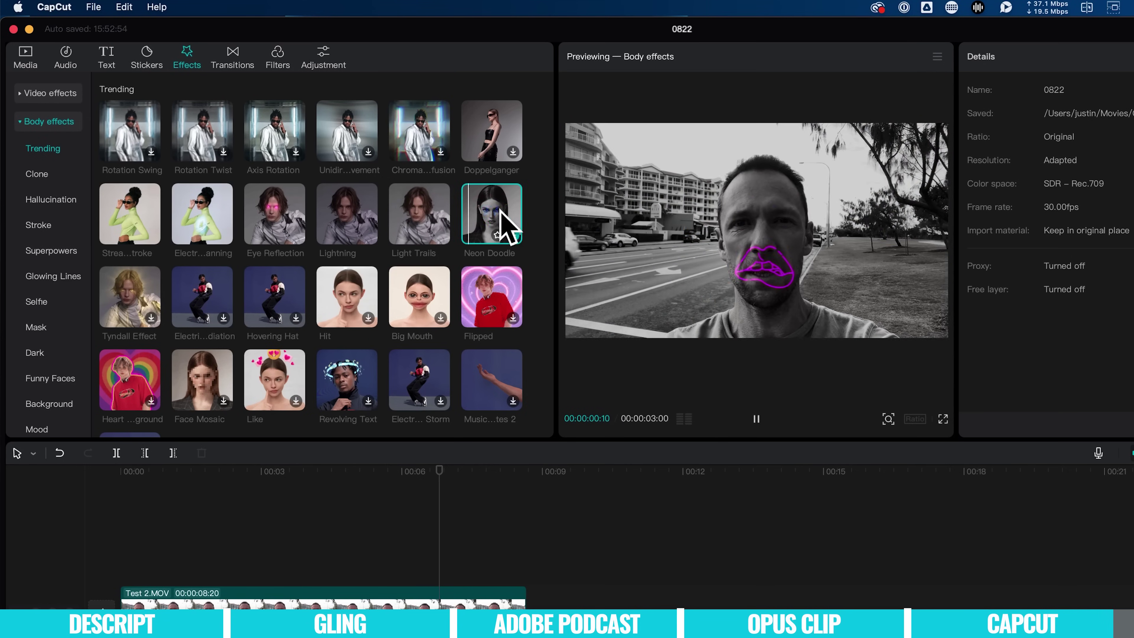
Step: Preview Hovering Hat, rainbow heart, music notes and the Doppelganger clone effects
click(196, 308)
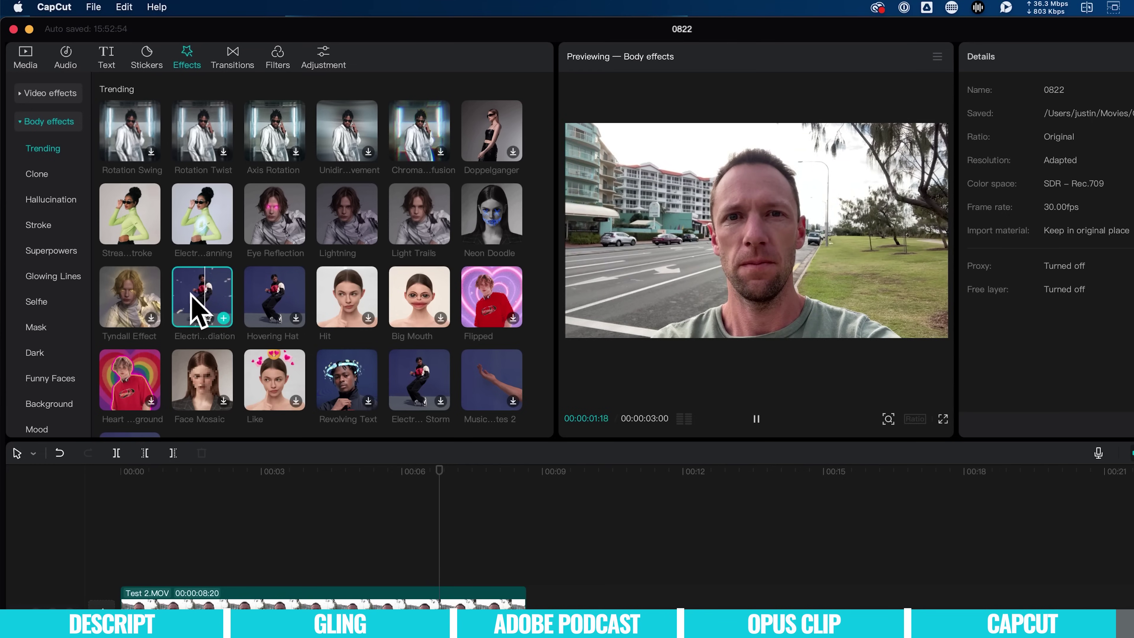
click(287, 298)
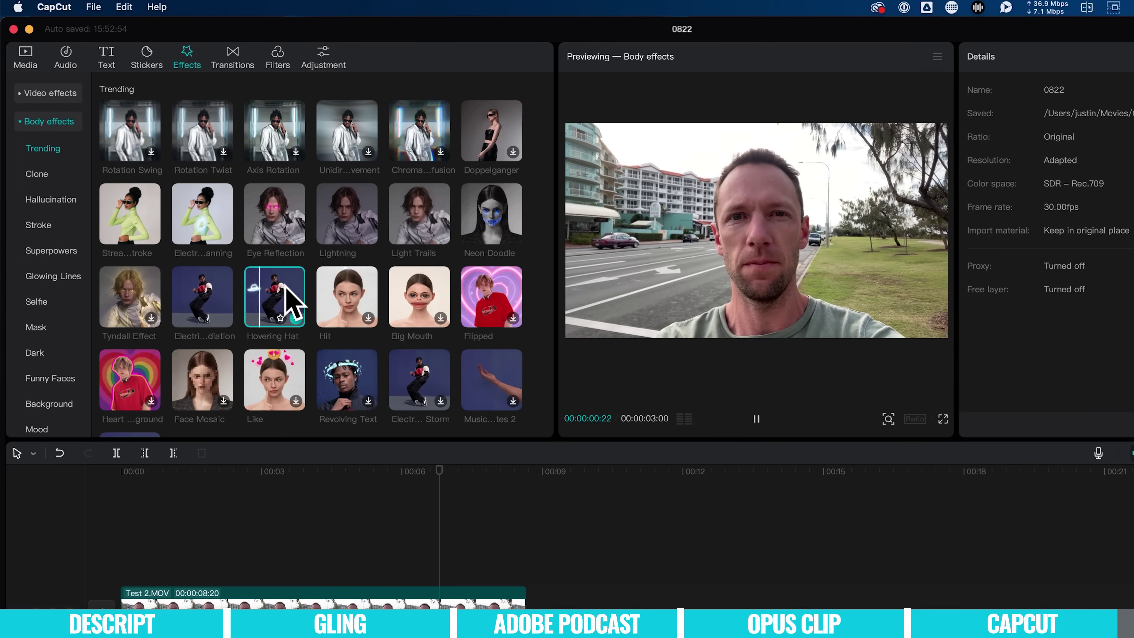
click(130, 396)
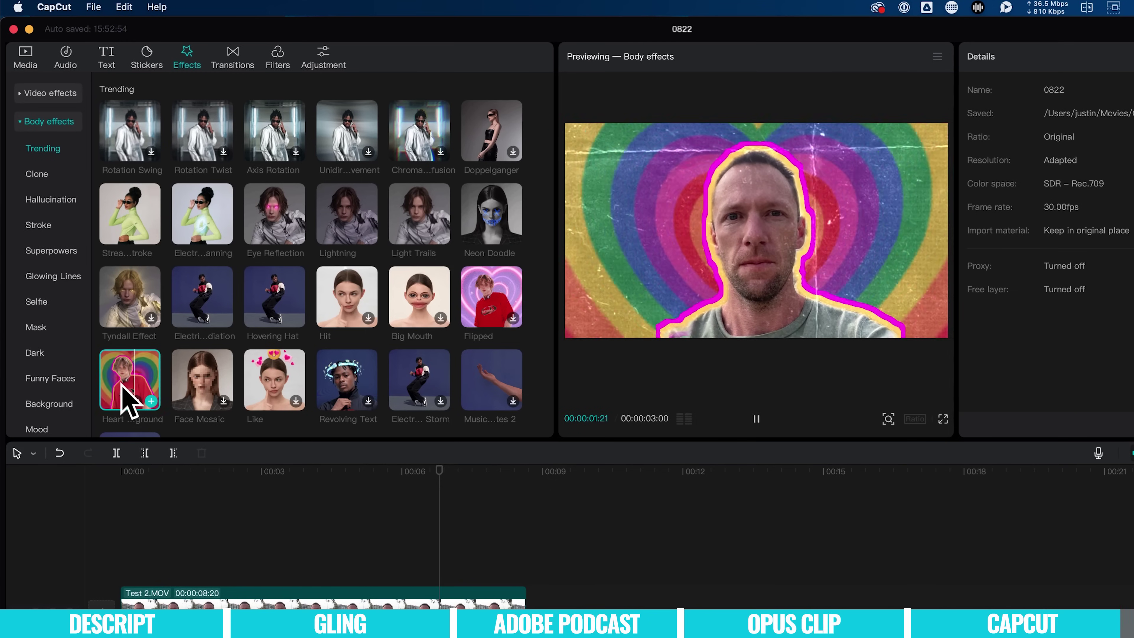
click(499, 388)
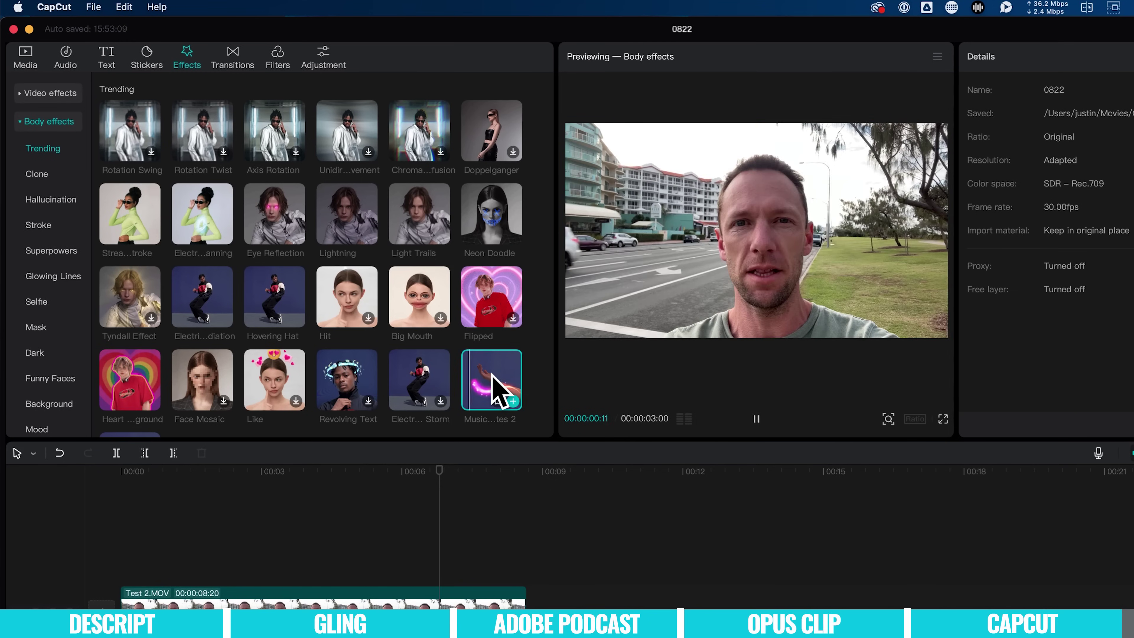
scroll(499, 388, down, 8)
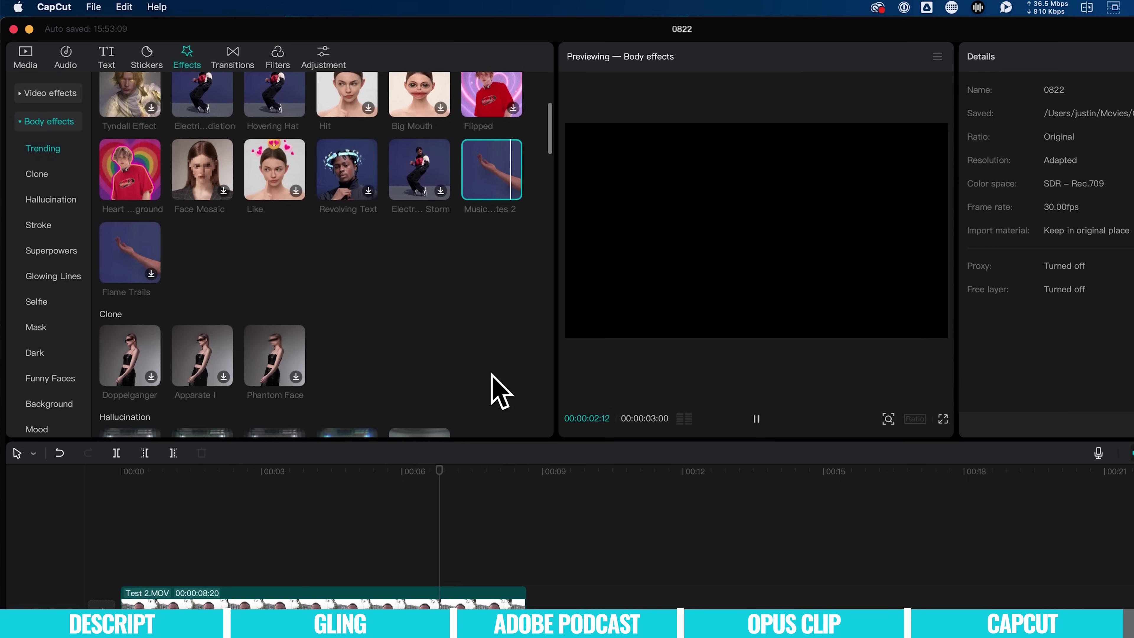
scroll(492, 376, down, 2)
click(131, 192)
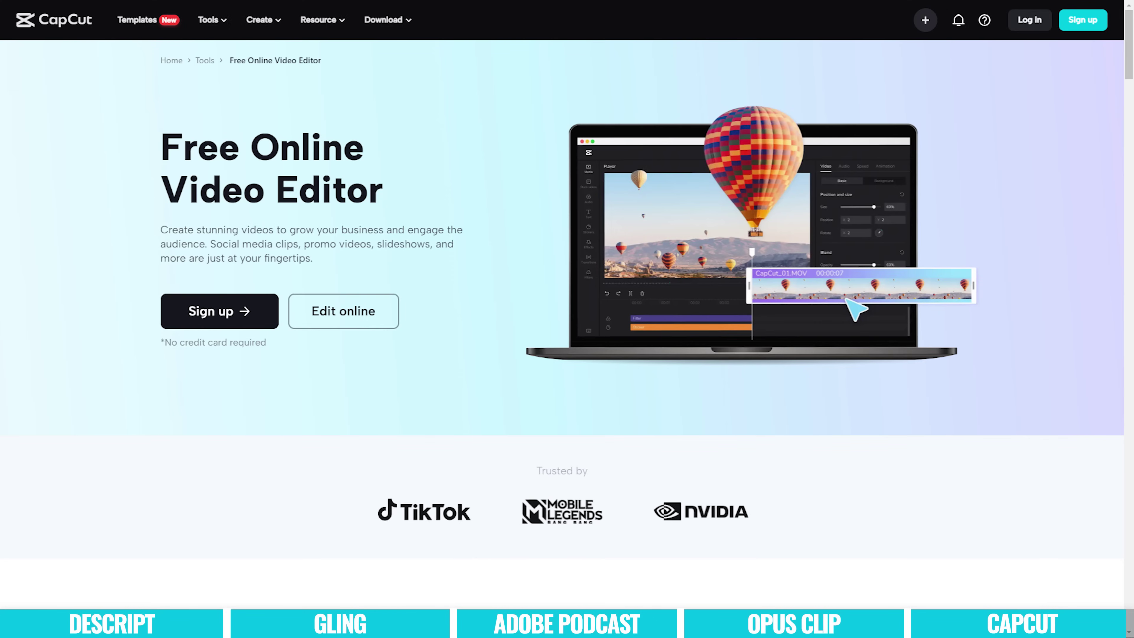
Step: Scroll the Free Online Video Editor page down to the three-step 'How to create a video online?' guide
scroll(566, 313, down, 8)
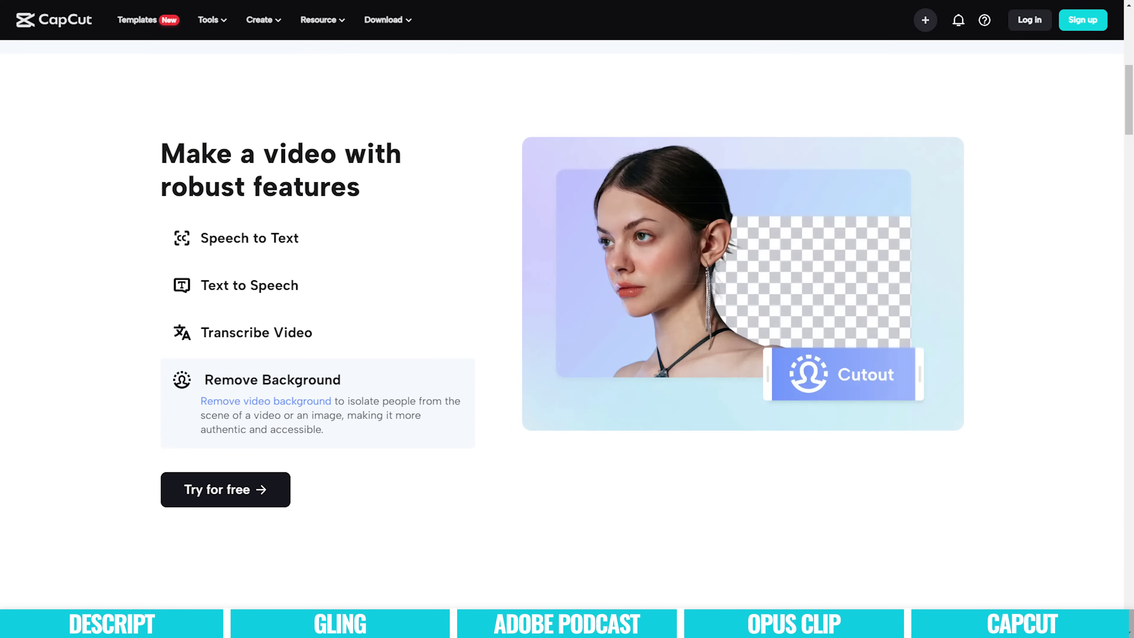
scroll(566, 313, down, 5)
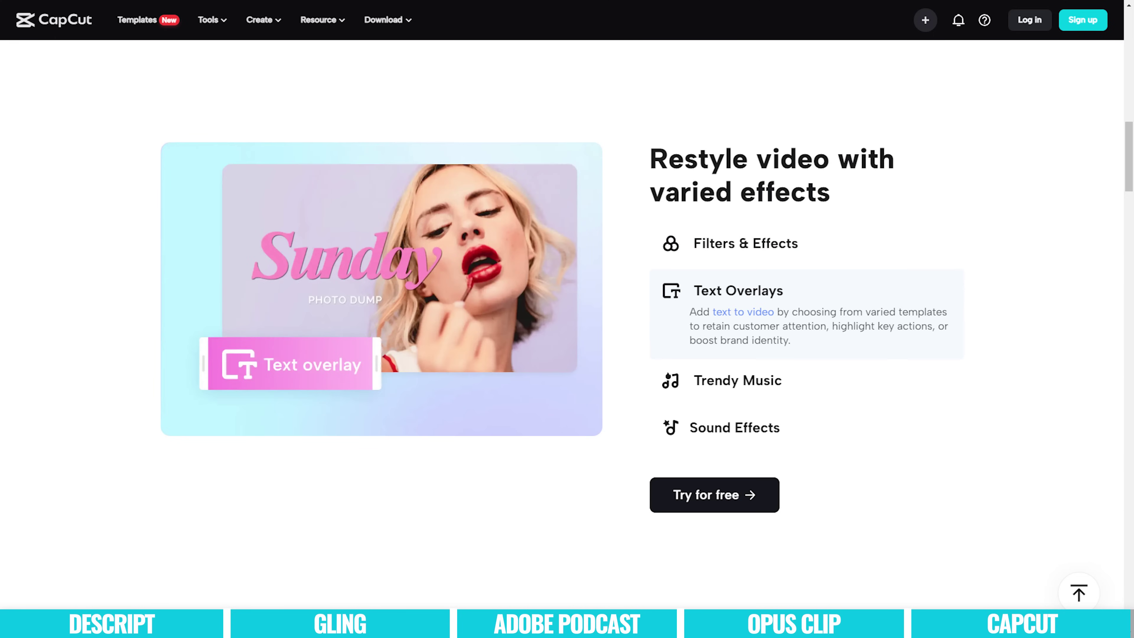
scroll(784, 306, down, 5)
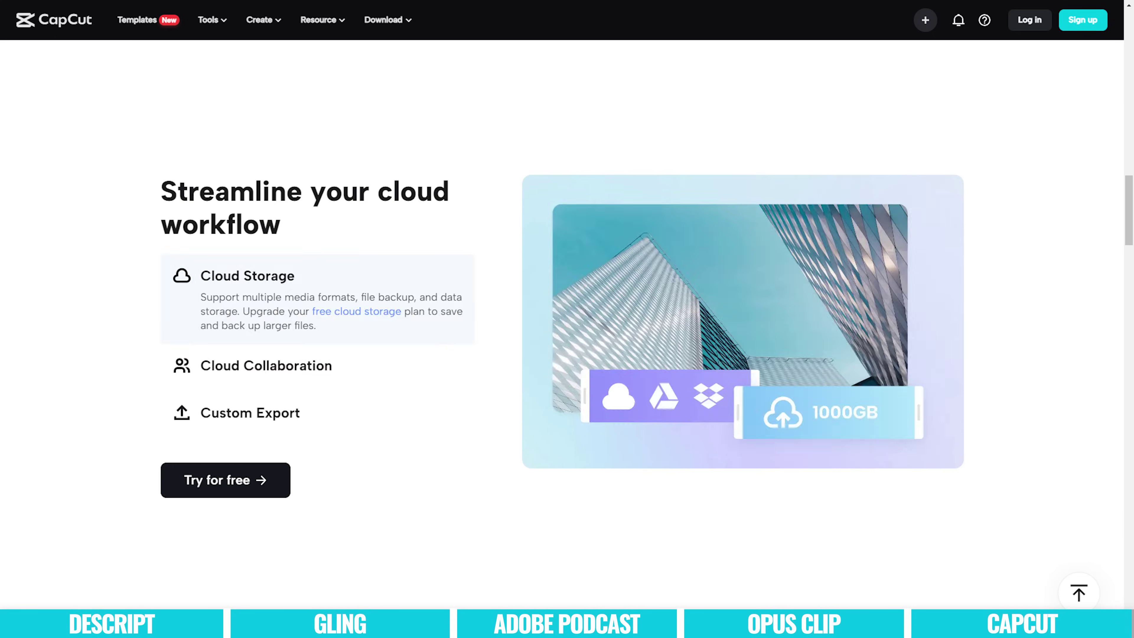
scroll(781, 302, down, 5)
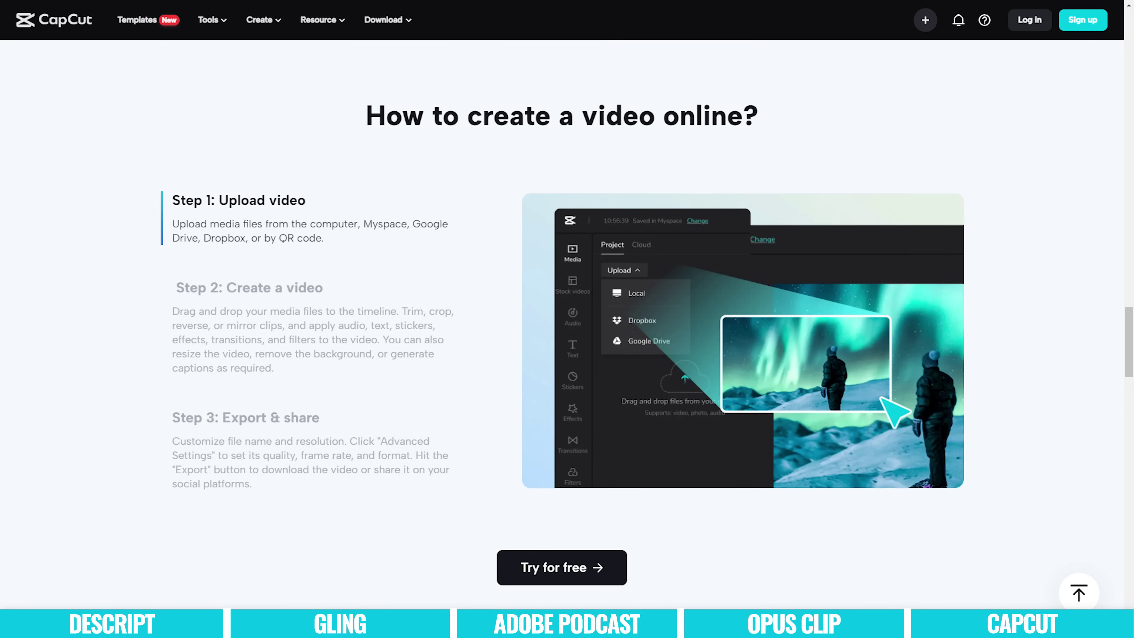